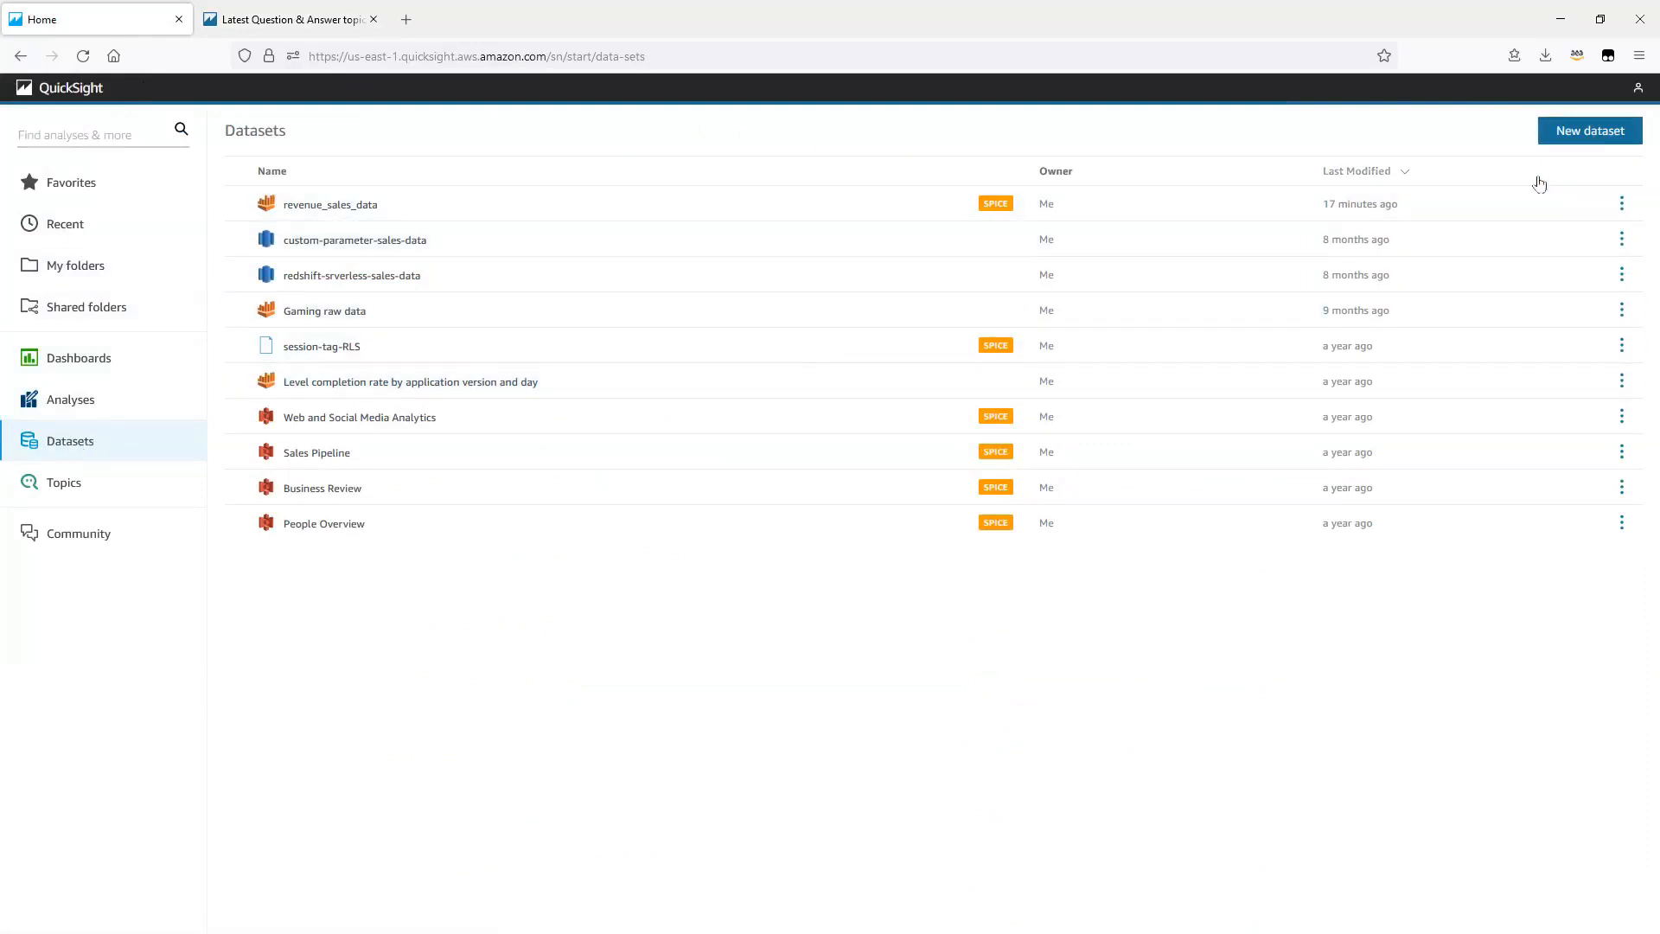
Step: Start creating a new dataset from the existing data source named Athena
{"action": "left_click", "coordinate": [1579, 135]}
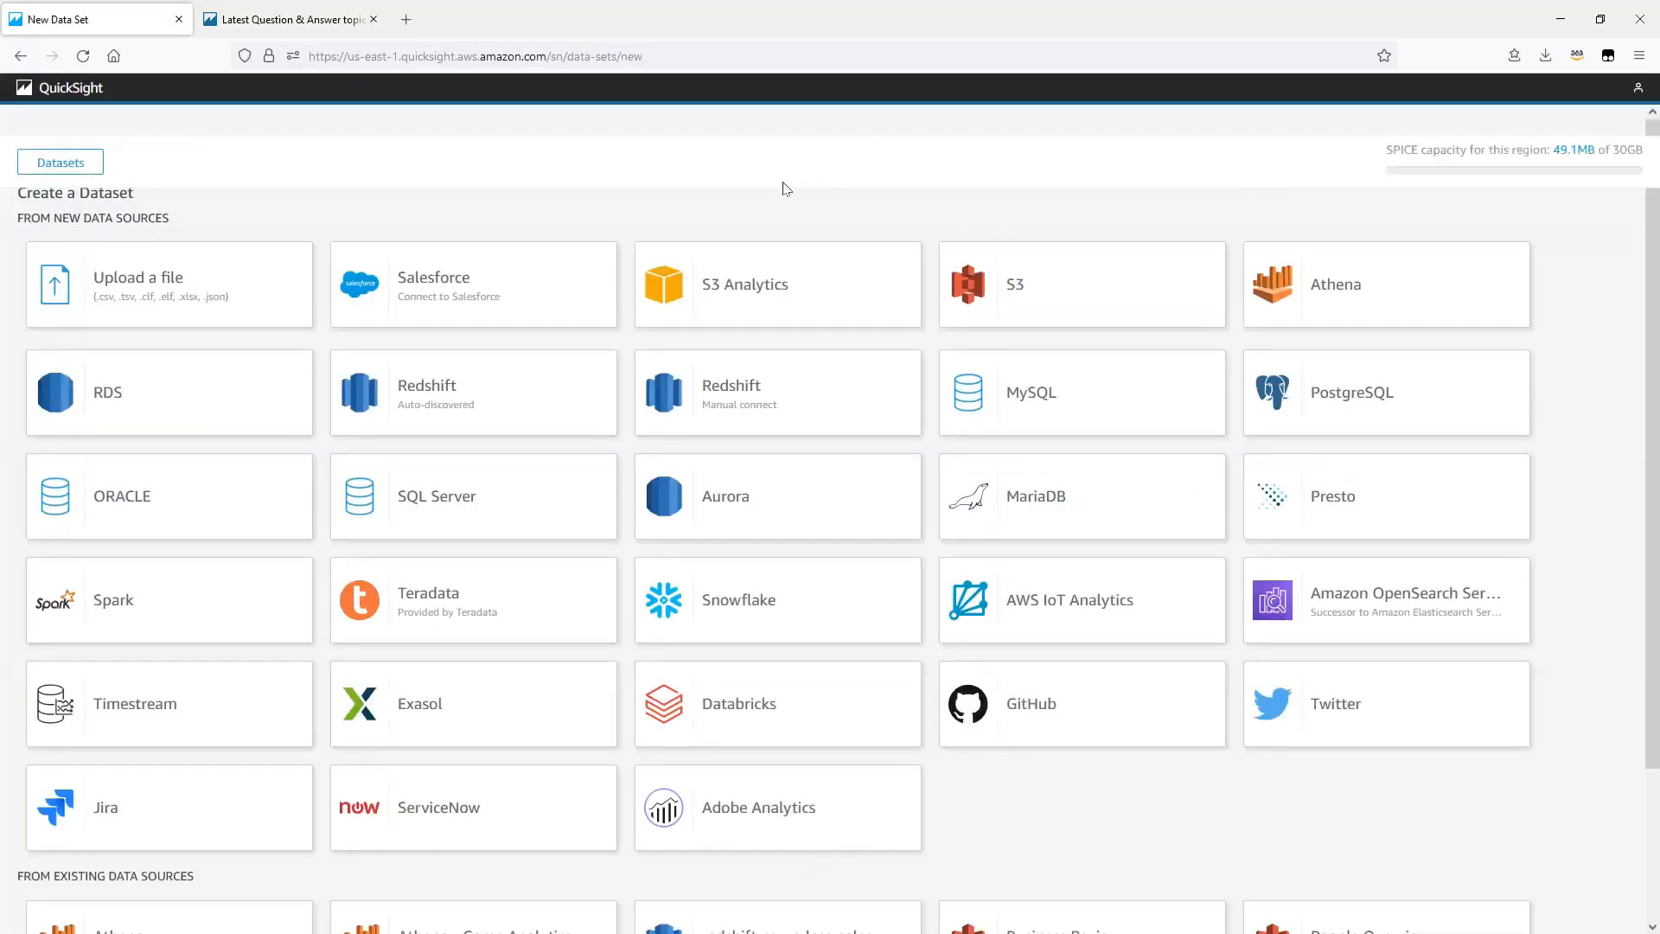
{"action": "scroll", "coordinate": [937, 417], "scroll_direction": "down", "scroll_amount": 3}
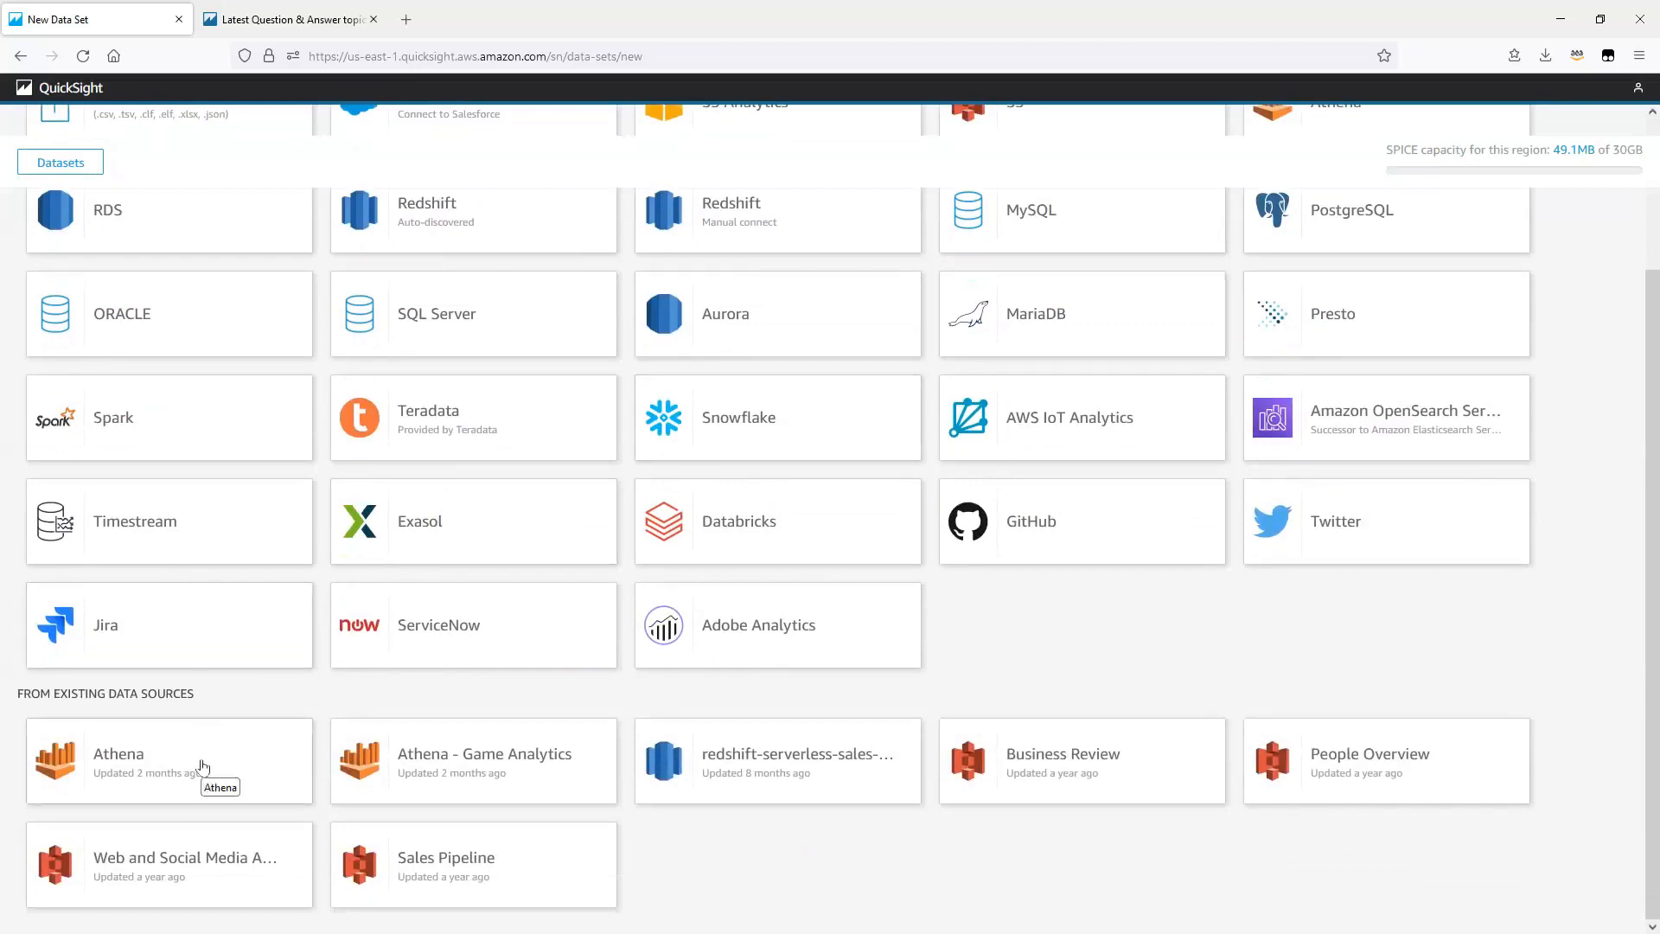
{"action": "left_click", "coordinate": [202, 765]}
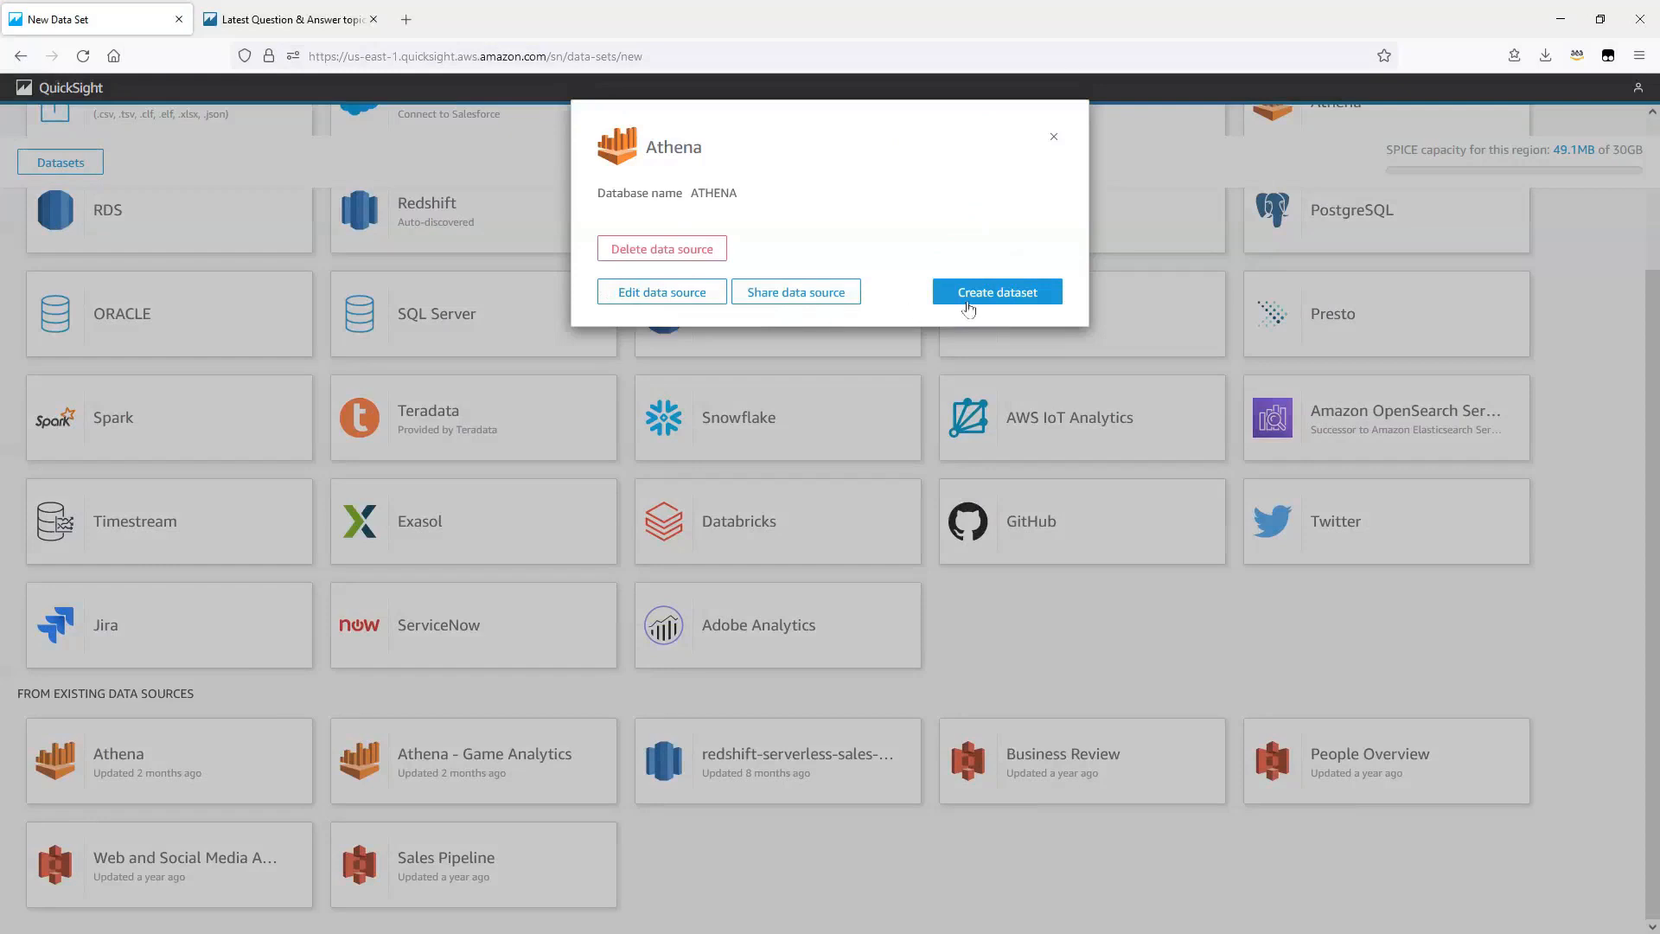
{"action": "left_click", "coordinate": [973, 302]}
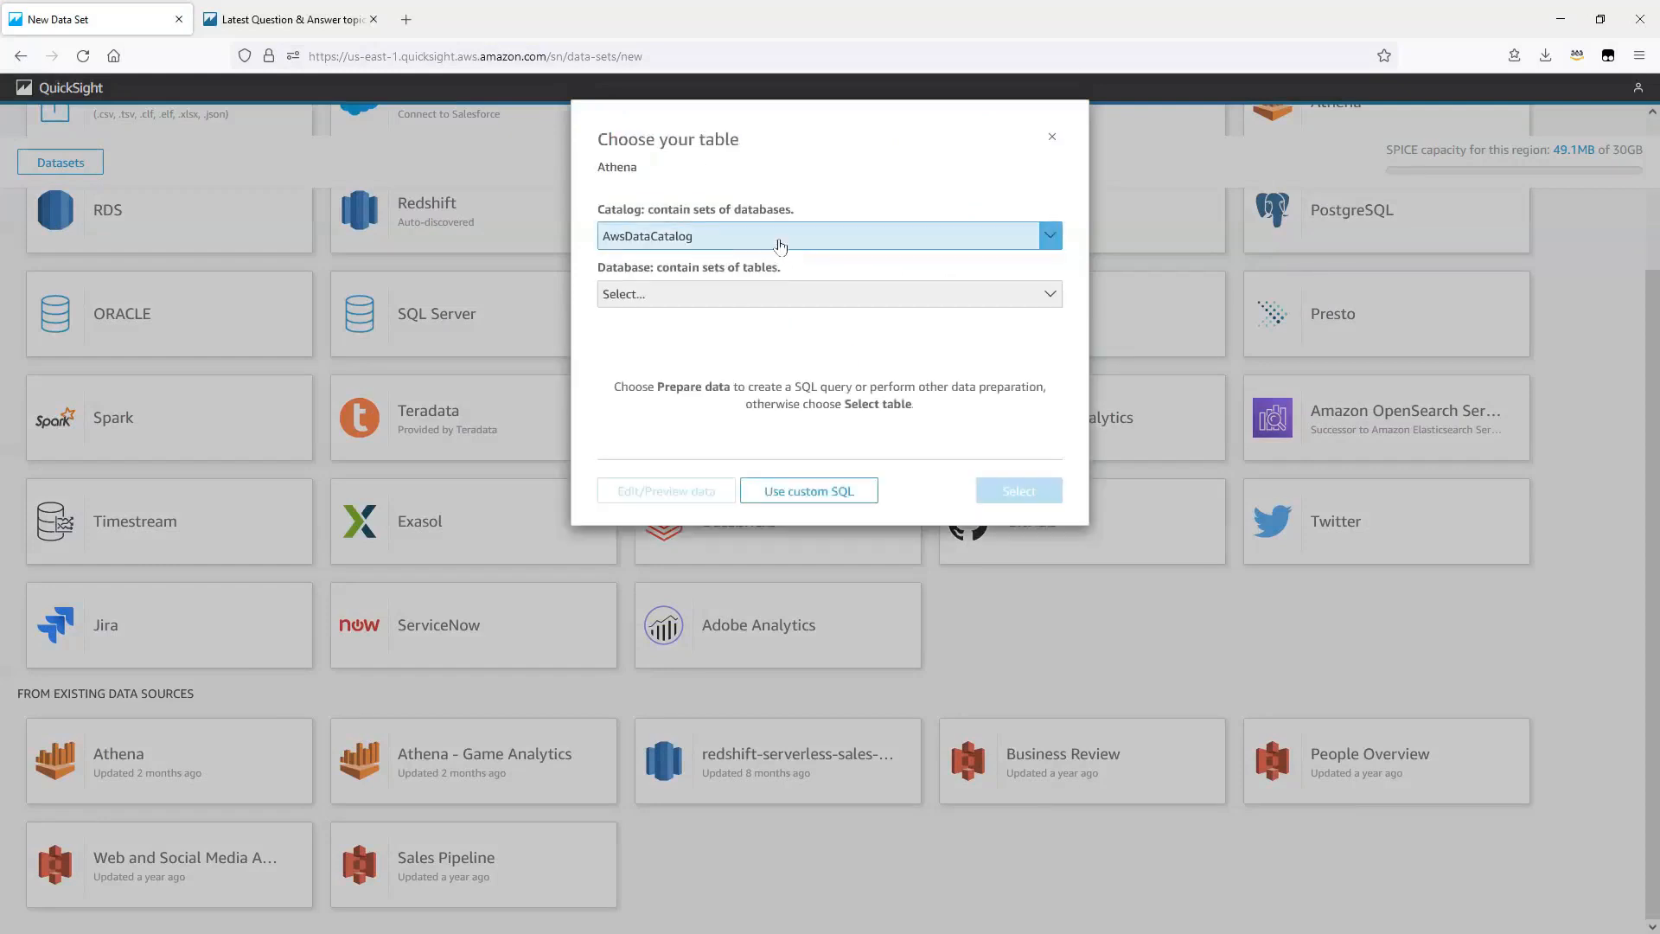
Step: Choose the sales_data table from the default database and open its data for editing and preview
{"action": "left_click", "coordinate": [749, 297]}
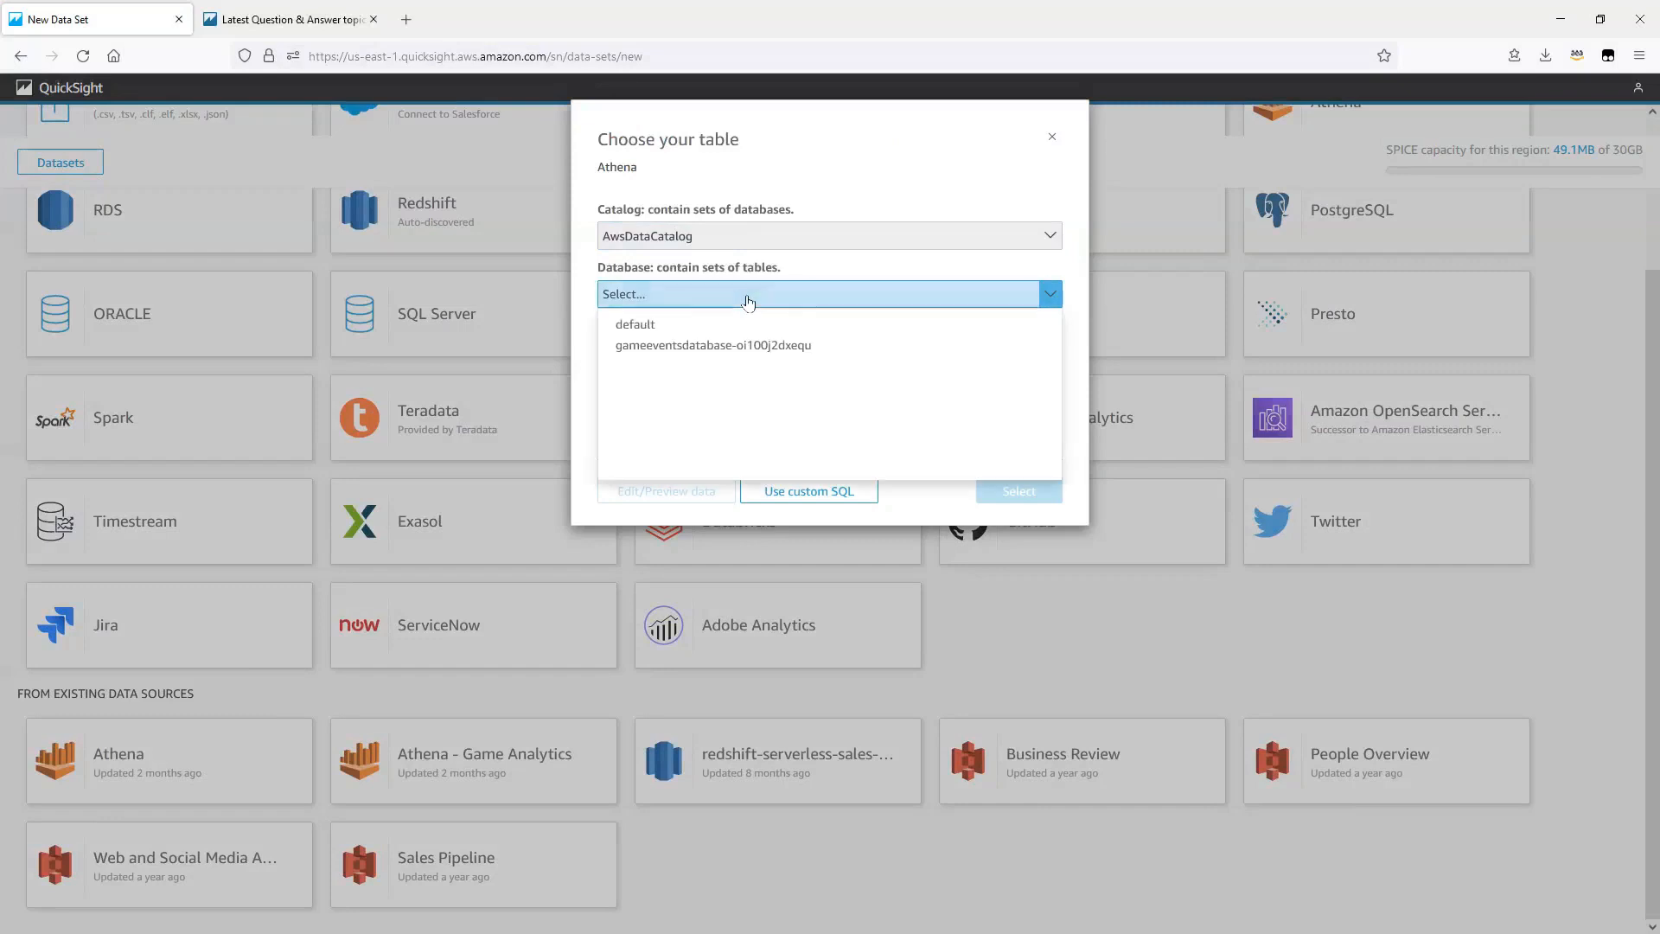
{"action": "left_click", "coordinate": [650, 325]}
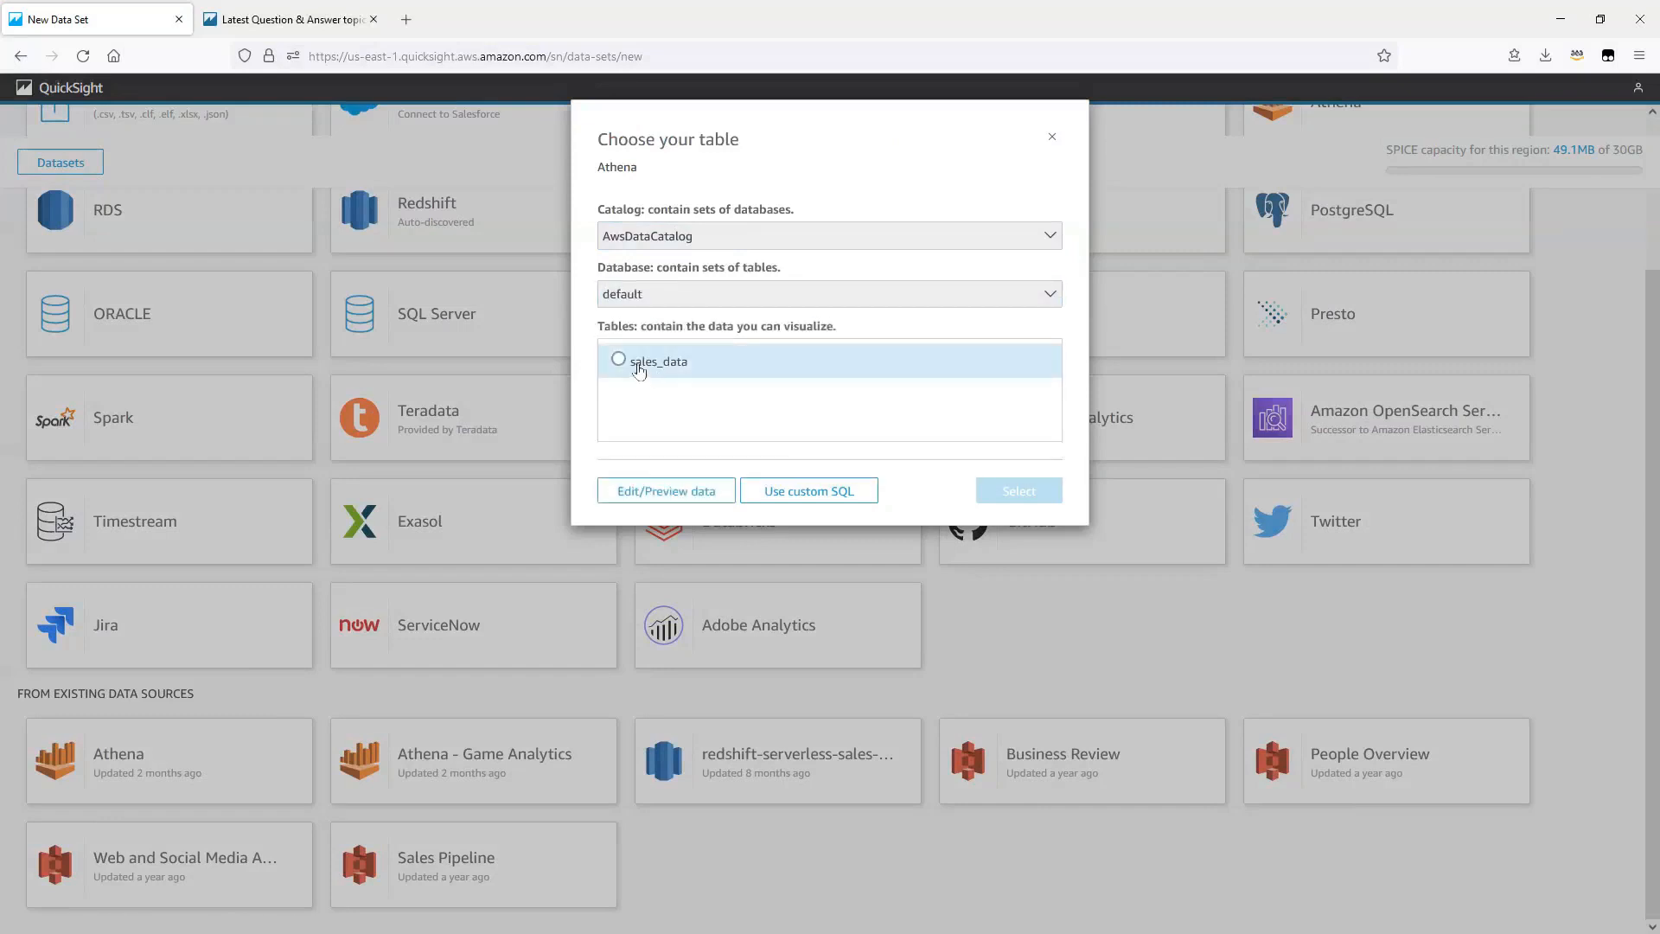
{"action": "left_click", "coordinate": [641, 365]}
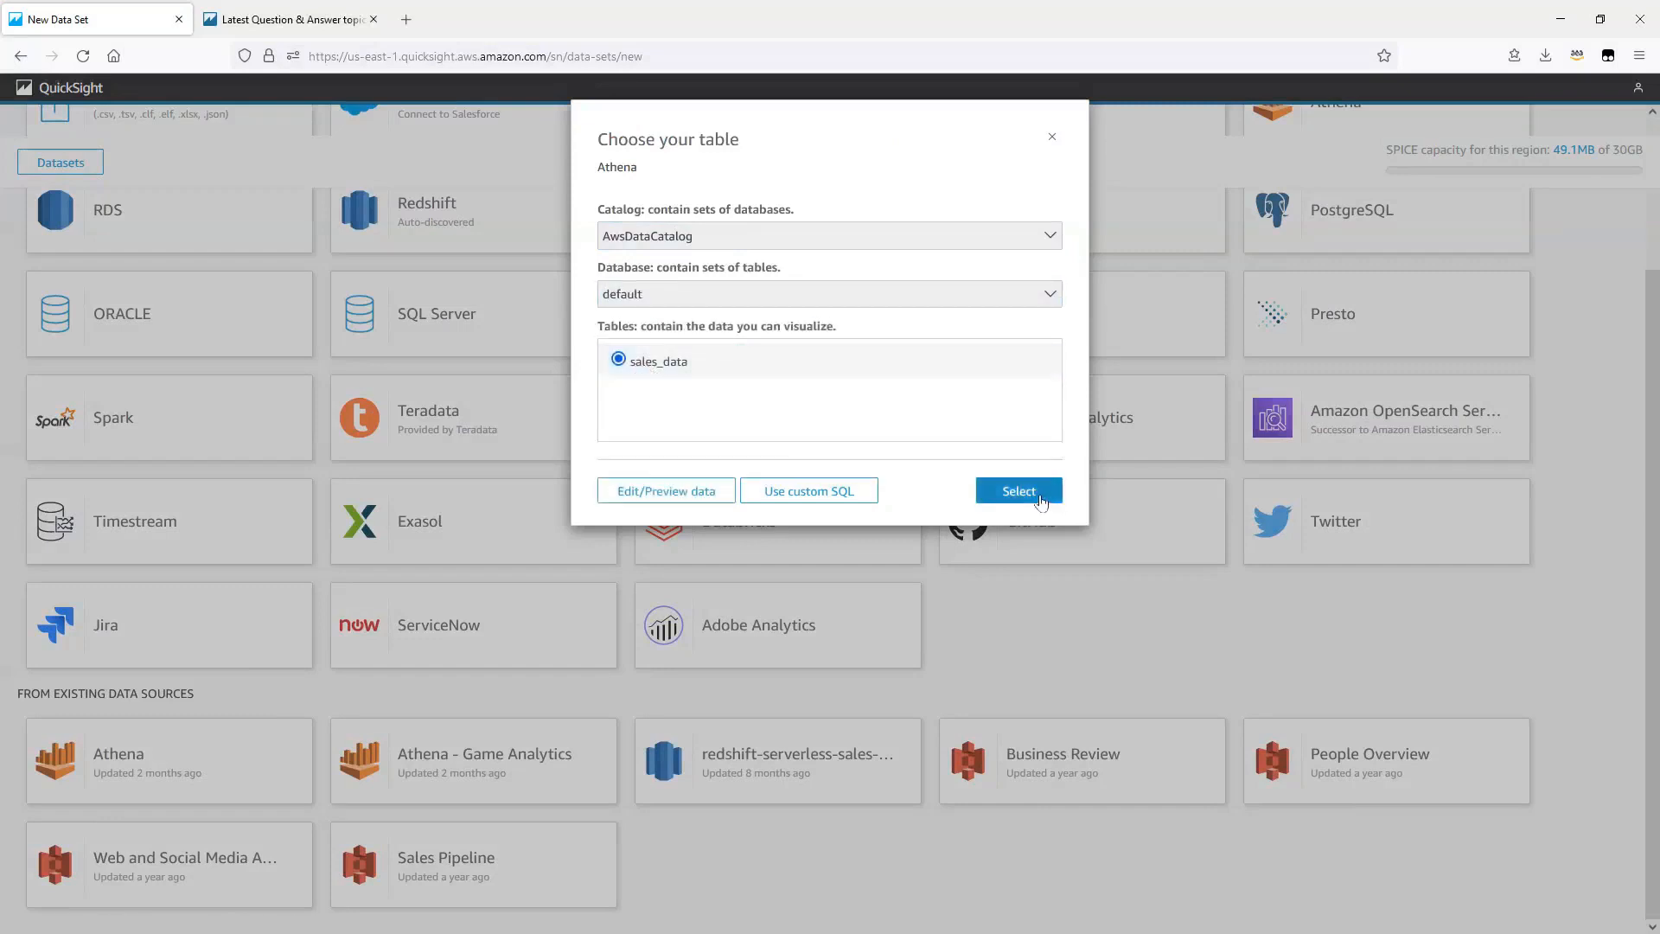
{"action": "left_click", "coordinate": [1018, 491]}
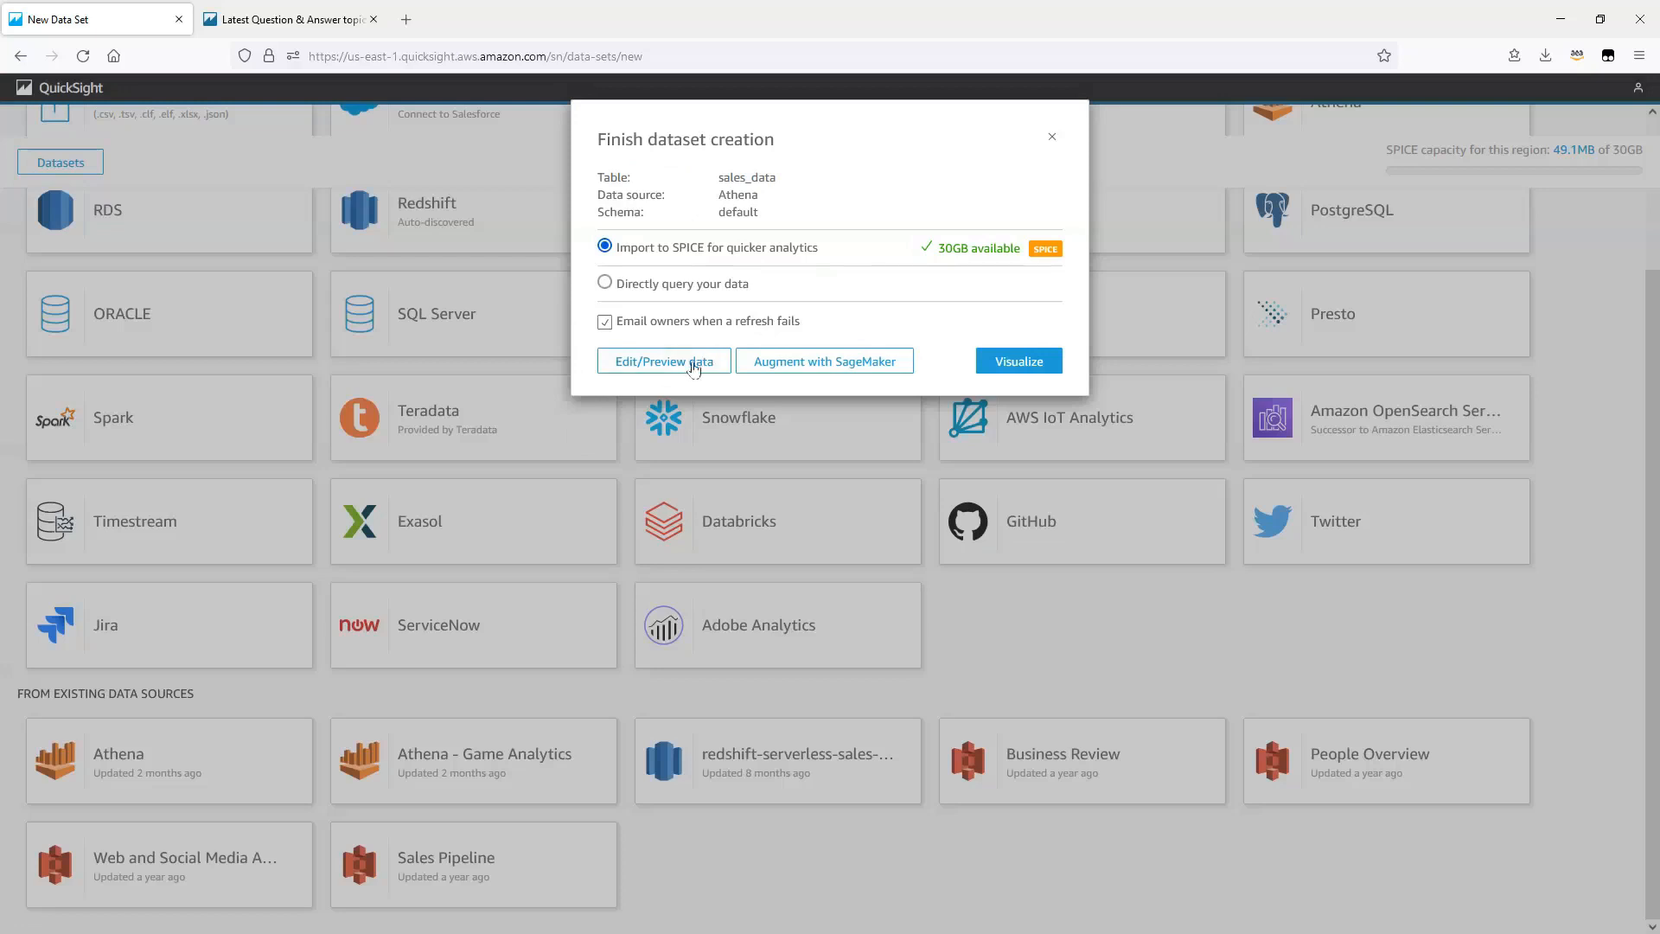
{"action": "left_click", "coordinate": [693, 363]}
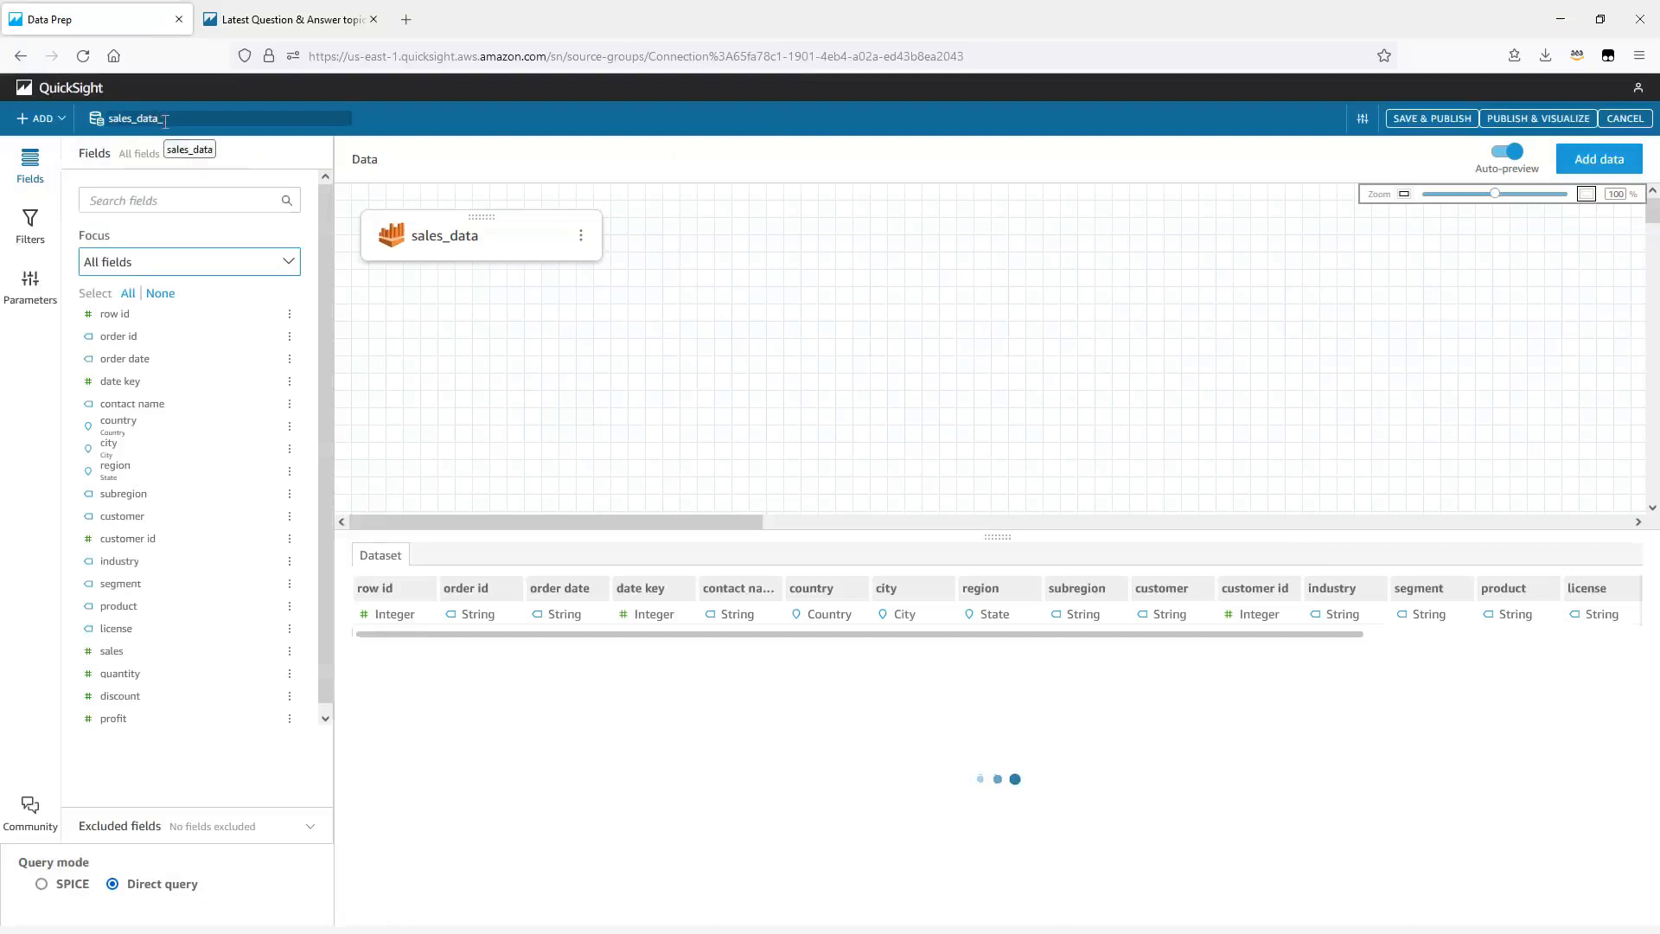
Step: Rename the dataset as sales_data_demo, then save and publish it
{"action": "left_click", "coordinate": [165, 119]}
{"action": "type", "text": "_demo"}
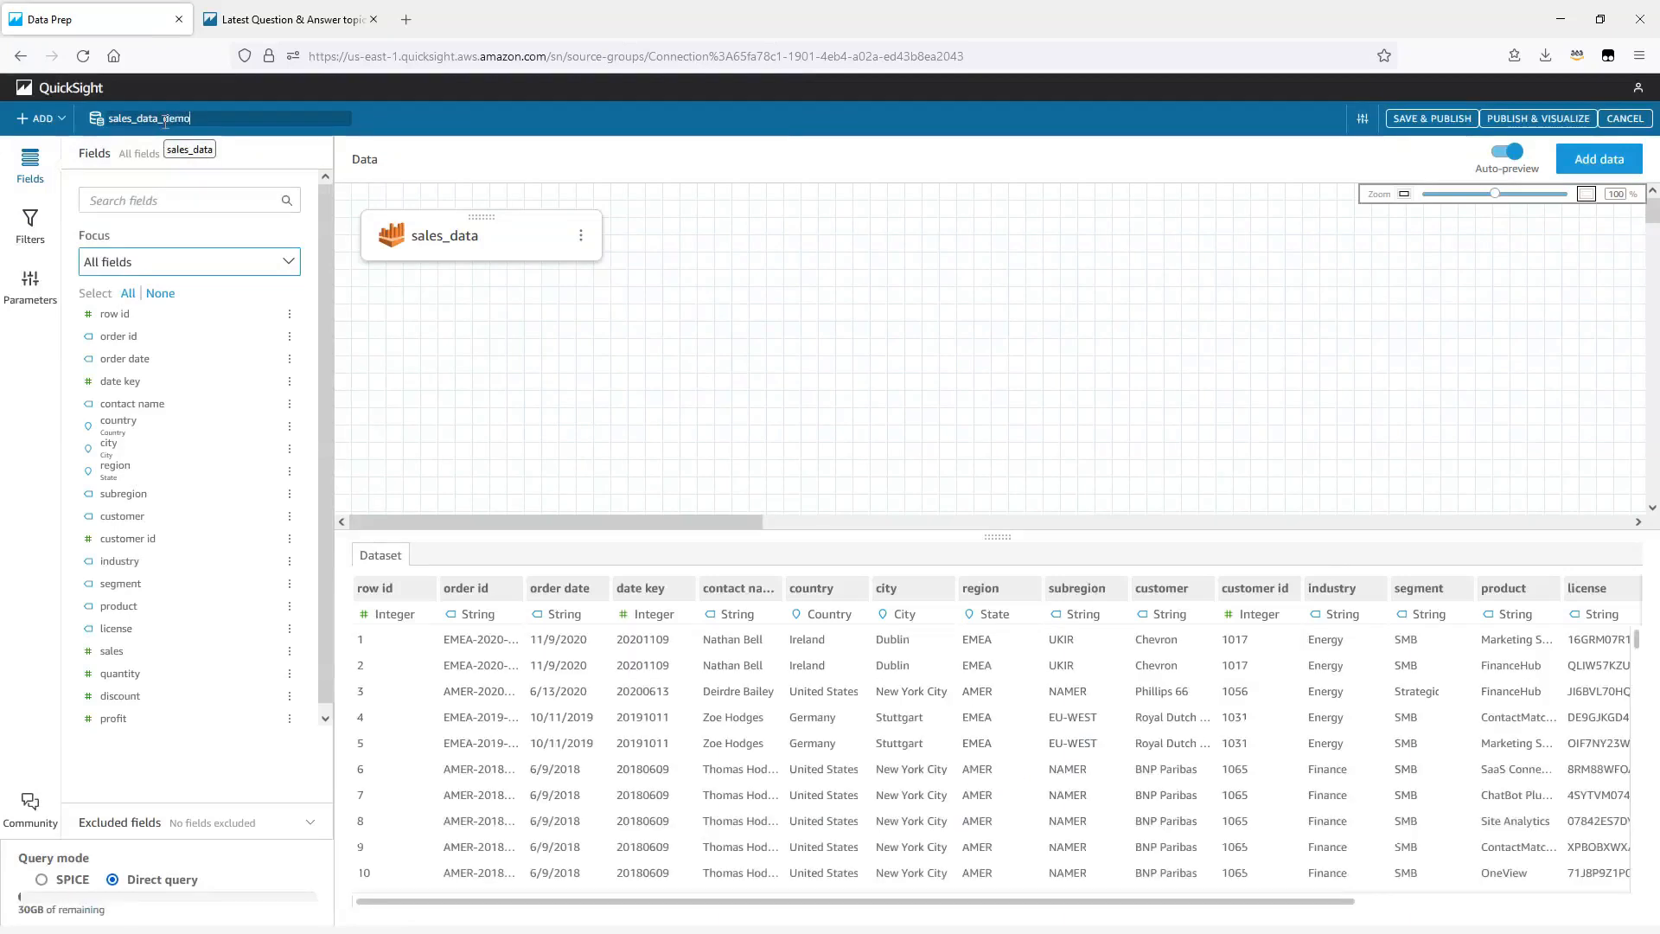
{"action": "left_click", "coordinate": [1407, 121]}
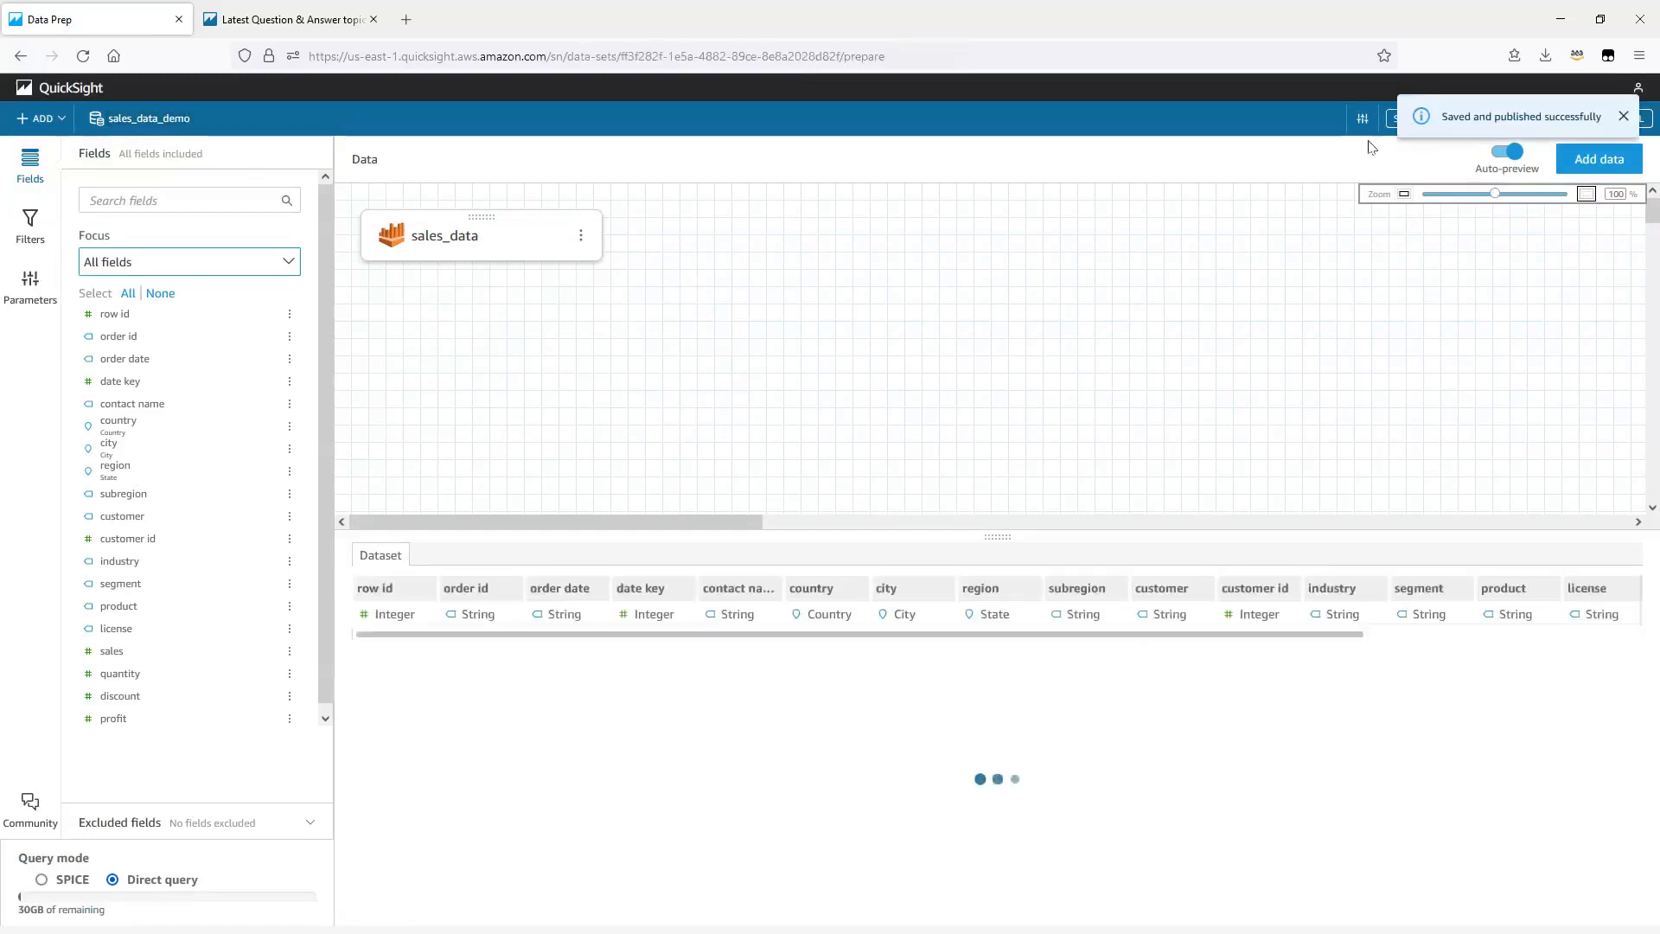
Step: Return to the list of datasets and open the refresh settings of revenue_sales_data
{"action": "left_click", "coordinate": [74, 90]}
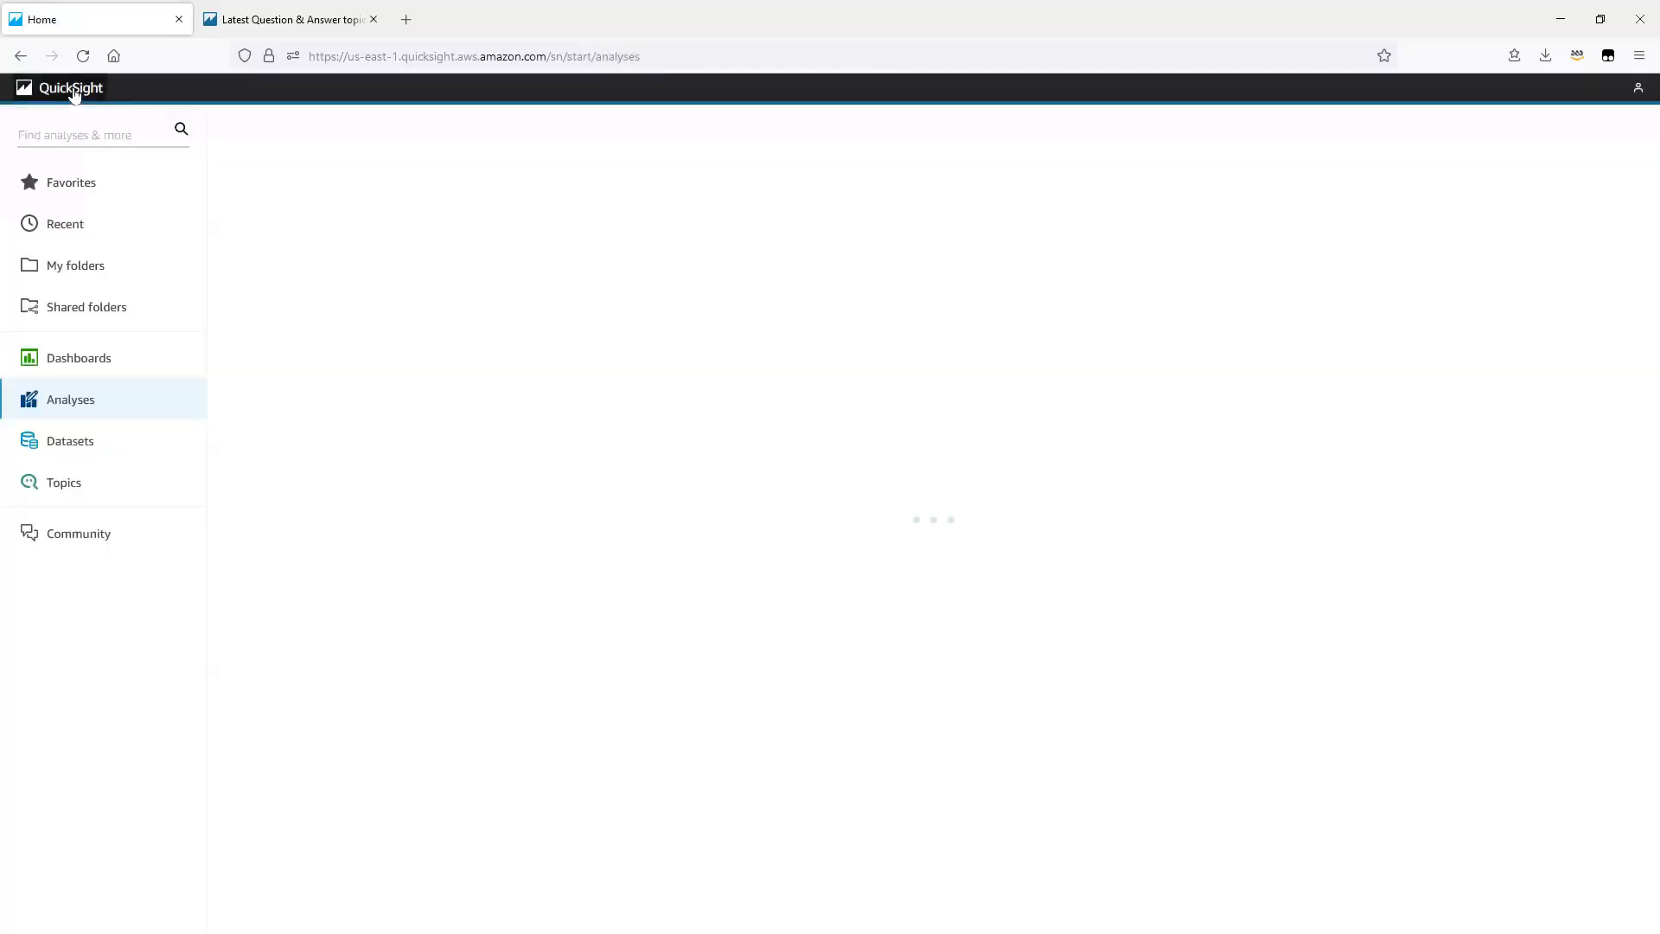
{"action": "left_click", "coordinate": [65, 450]}
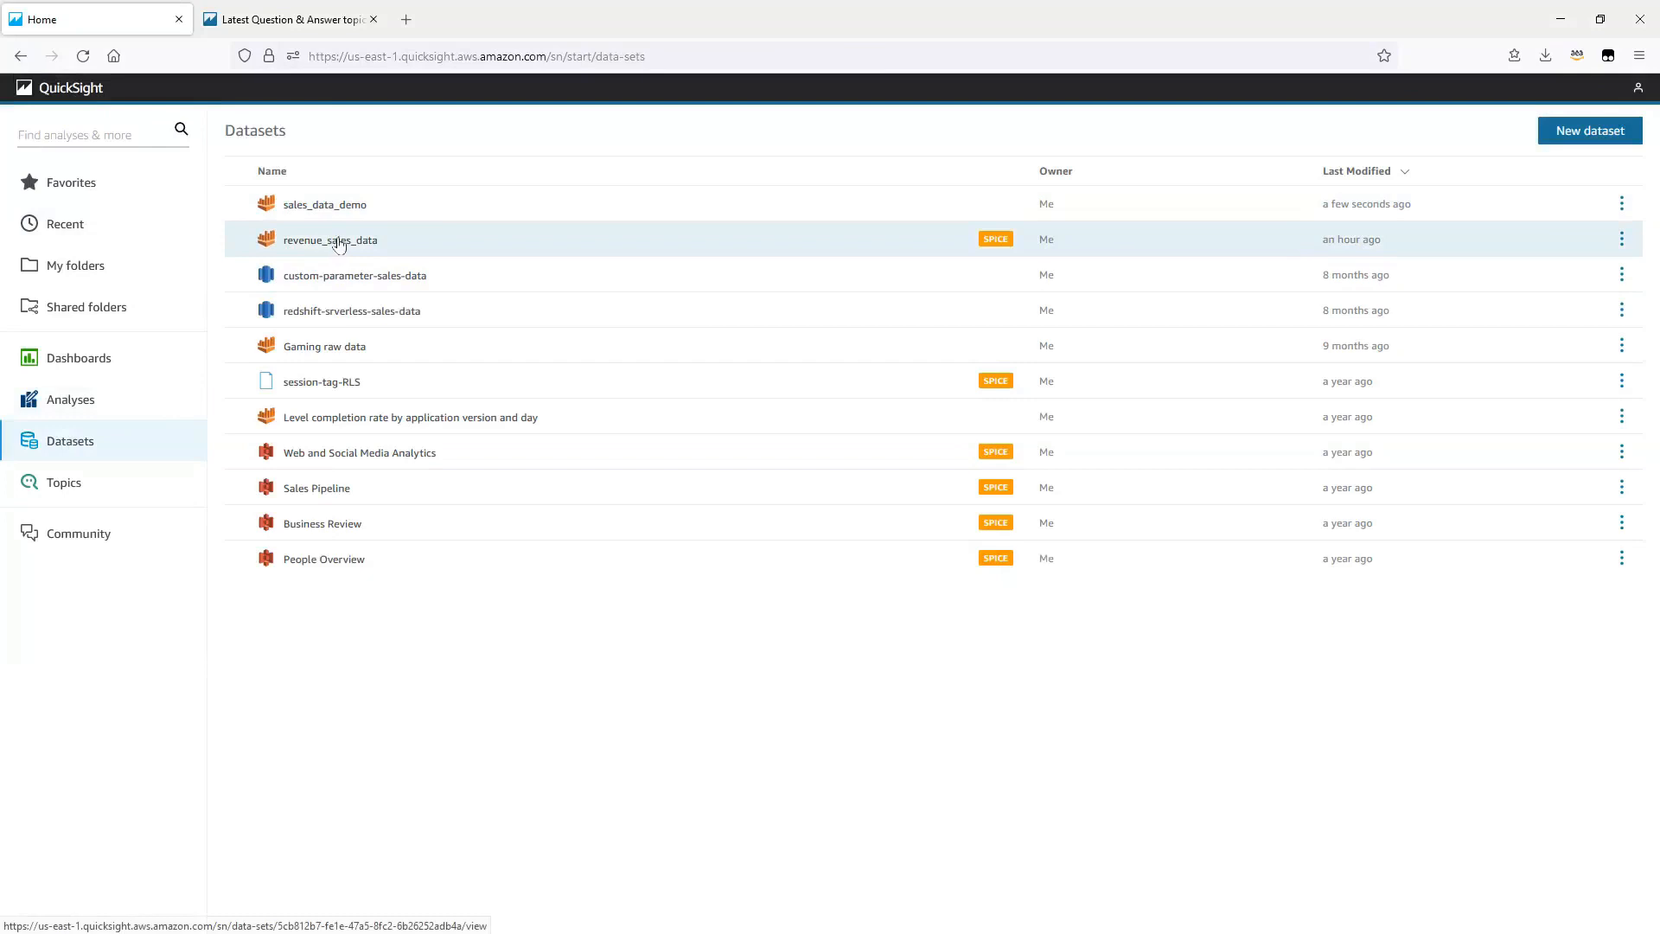
{"action": "left_click", "coordinate": [338, 242]}
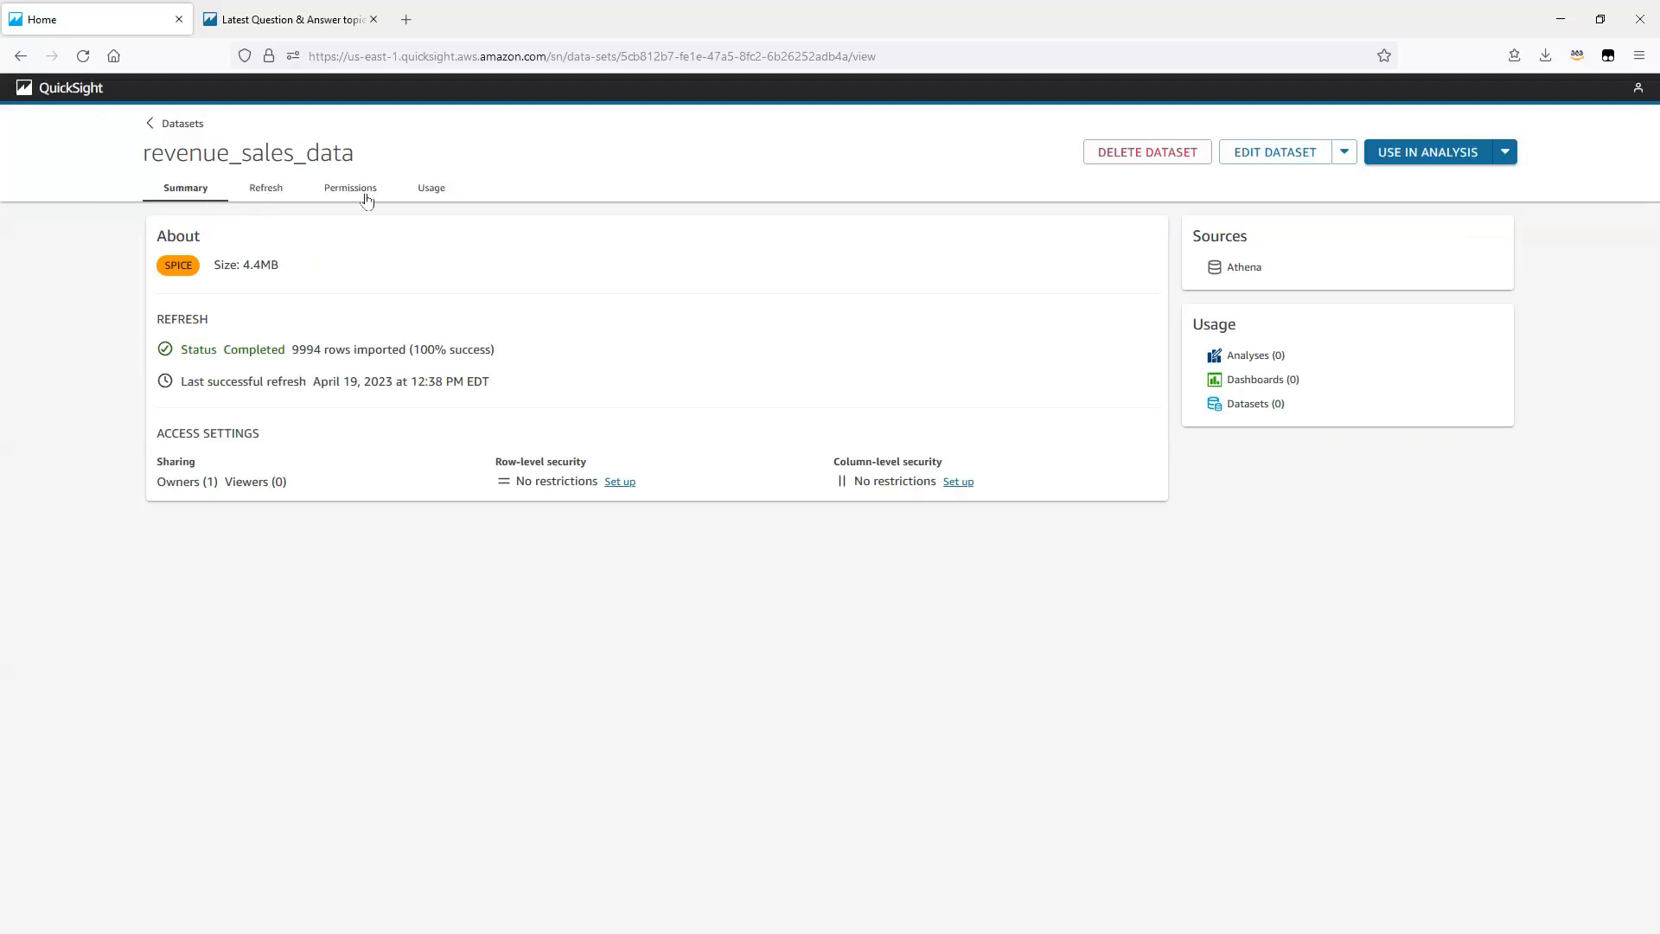
{"action": "left_click", "coordinate": [269, 191]}
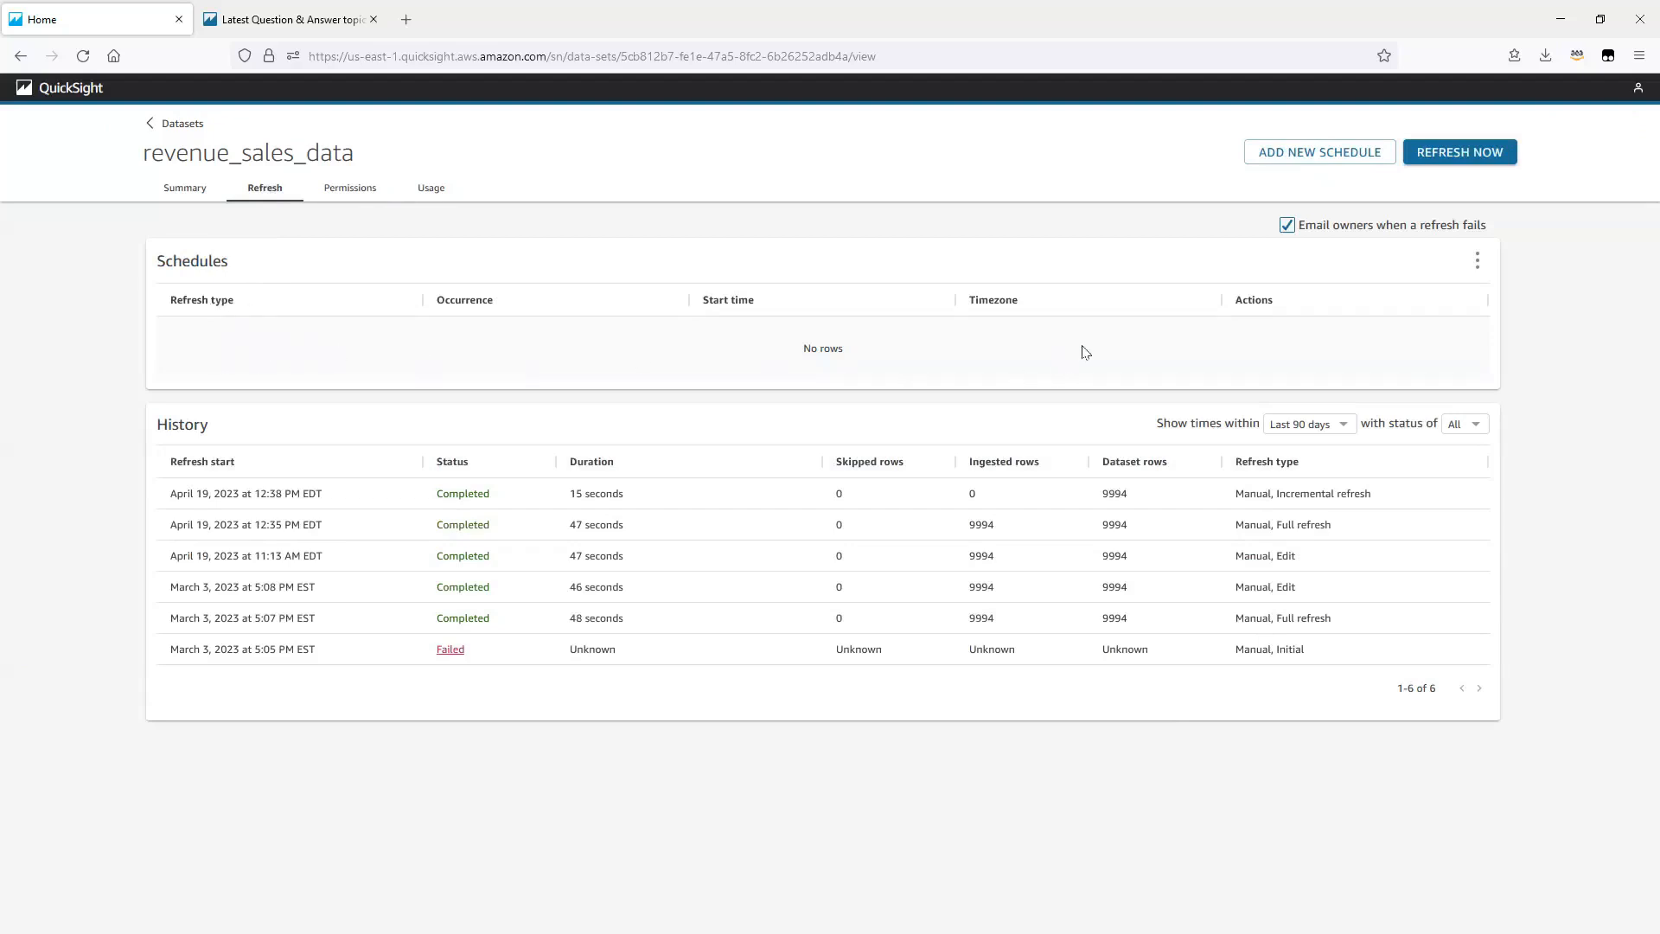
Step: Start a new full refresh schedule with the start date 2023/04/20
{"action": "left_click", "coordinate": [1311, 156]}
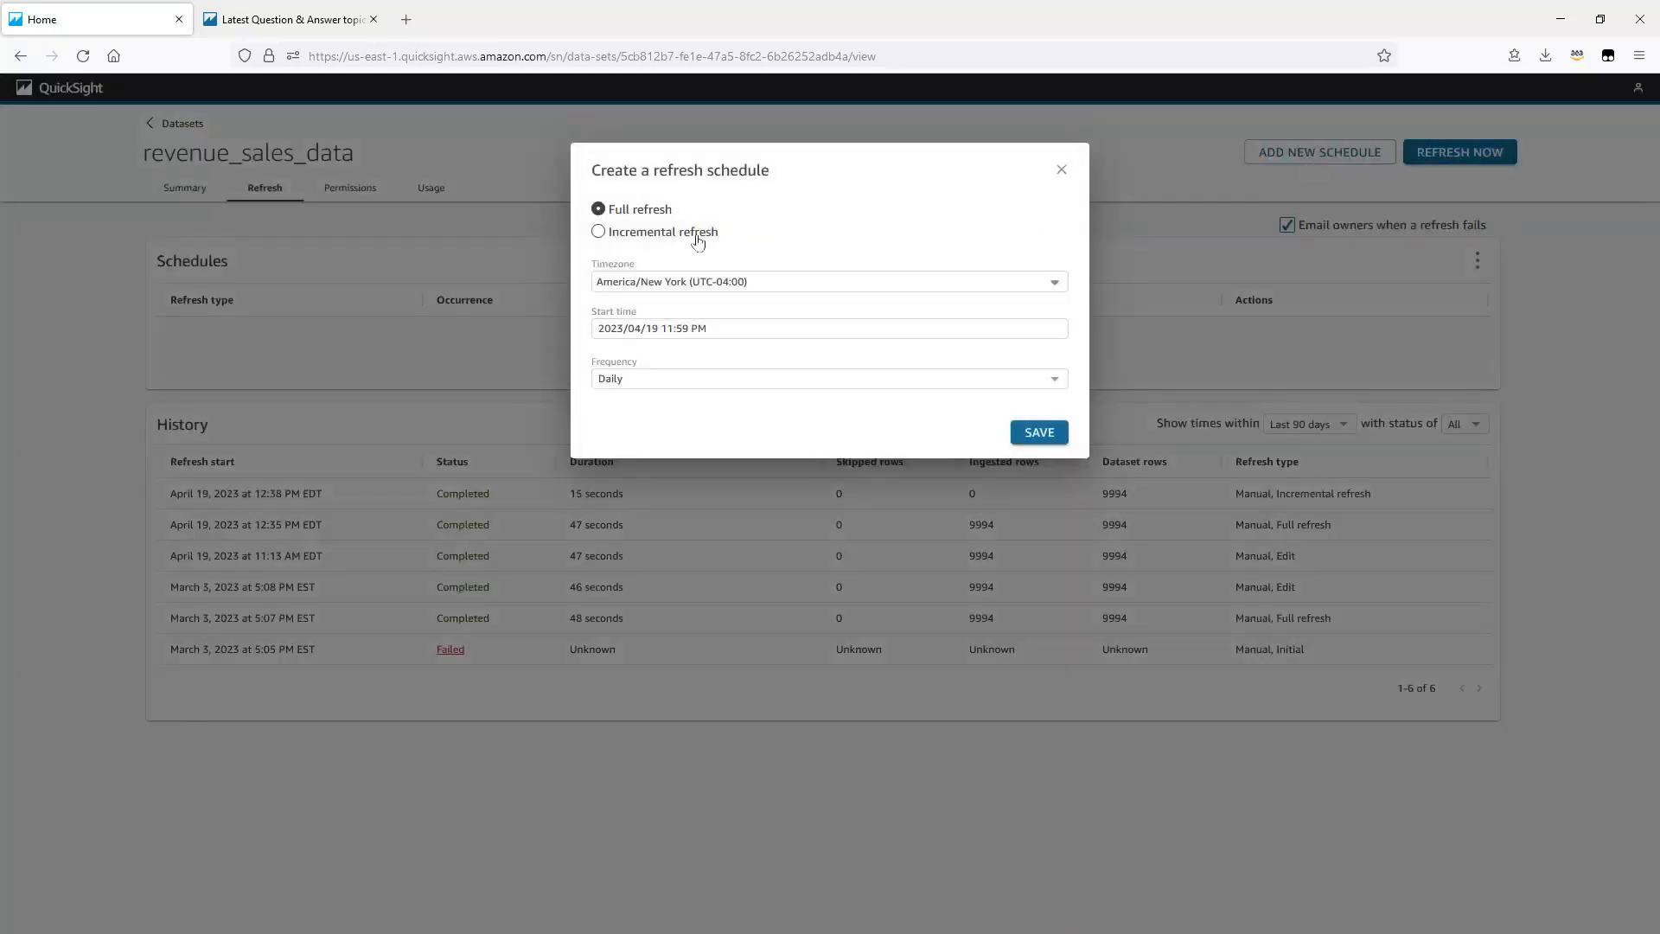
{"action": "left_click", "coordinate": [715, 334]}
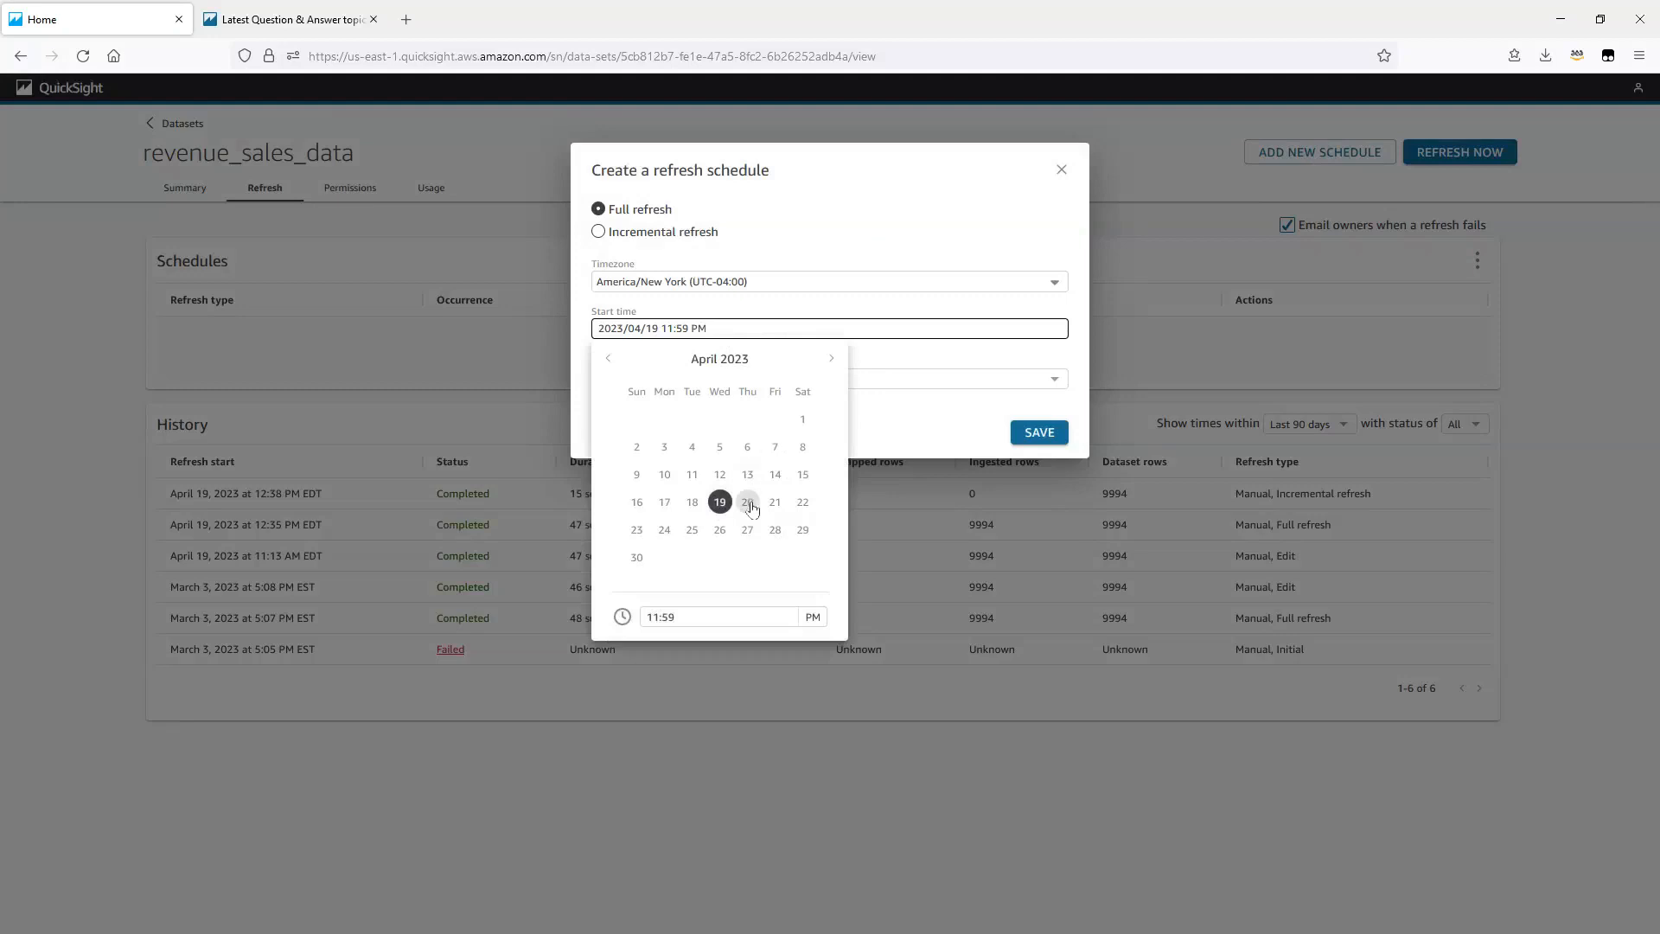
{"action": "left_click", "coordinate": [748, 503]}
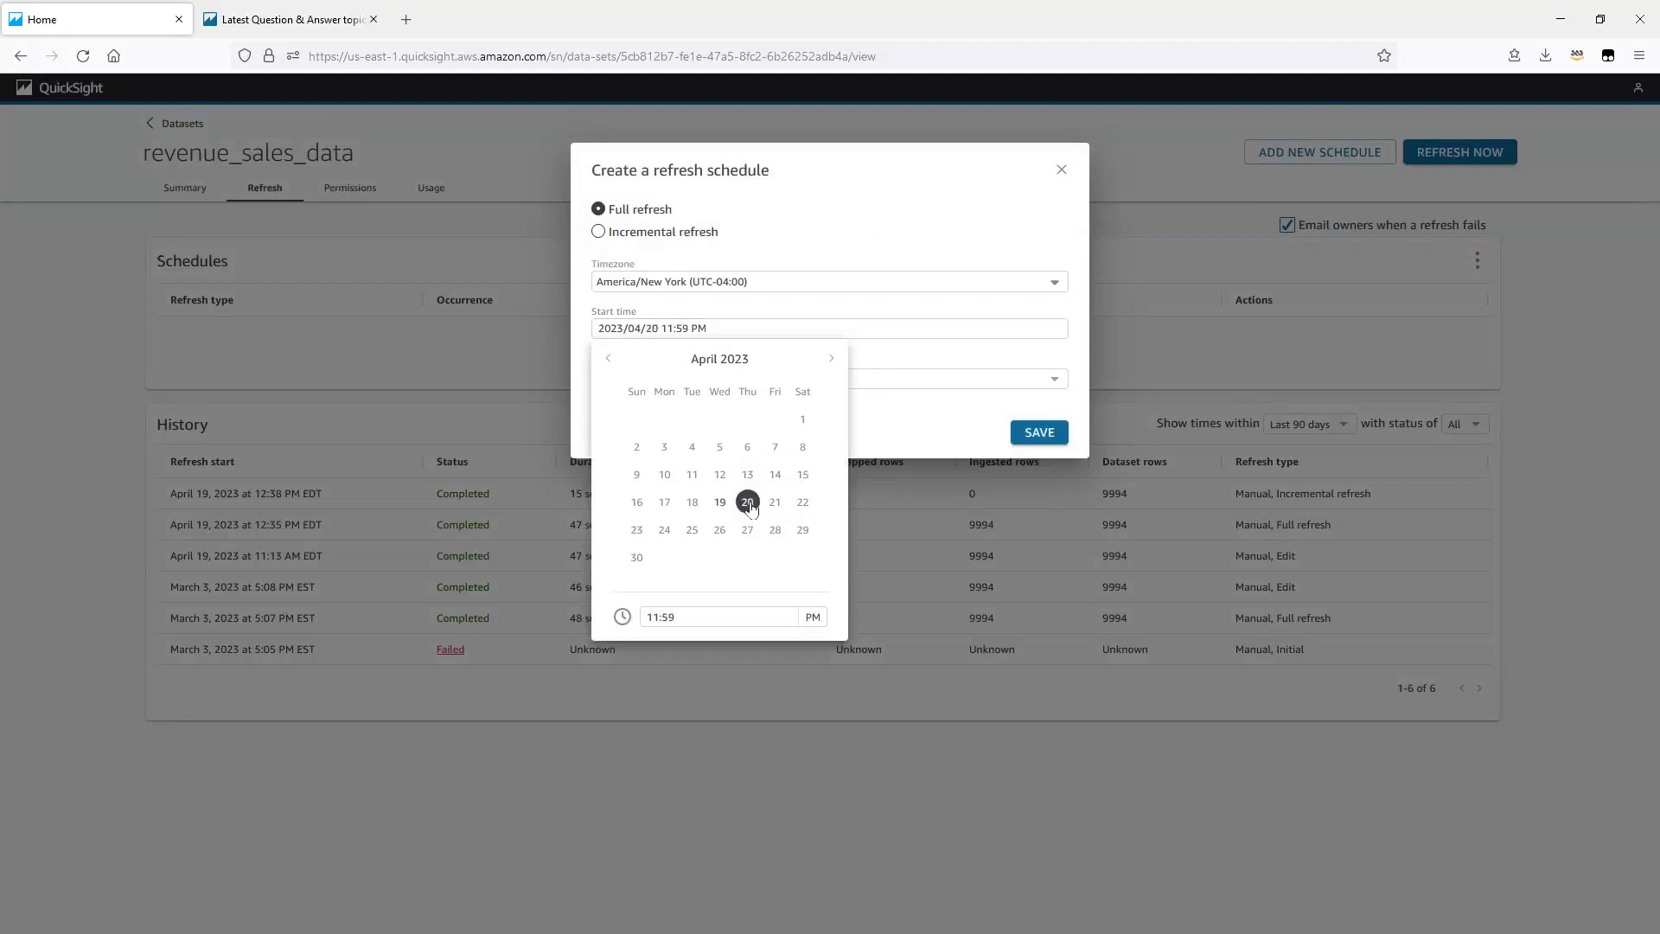
Step: Set the full refresh start time to 01:00 AM and save the daily schedule
{"action": "left_click", "coordinate": [714, 616]}
{"action": "left_click_drag", "start_coordinate": [701, 614], "coordinate": [640, 618]}
{"action": "type", "text": "1:00"}
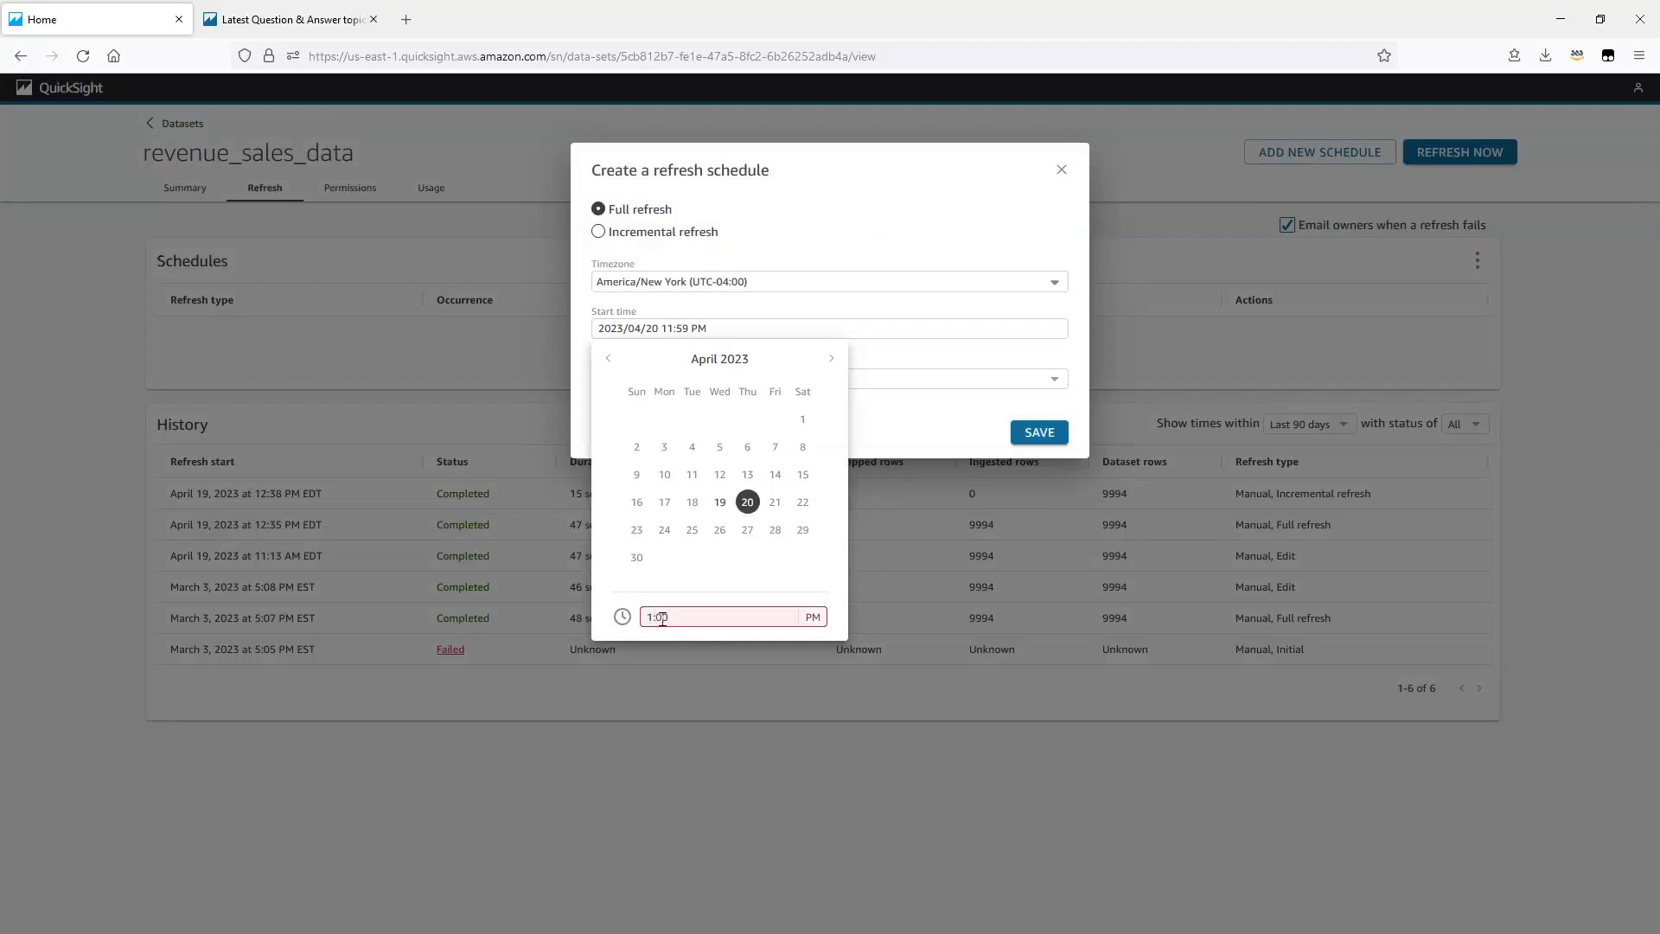
{"action": "key", "text": "BackSpace"}
{"action": "key", "text": "BackSpace"}
{"action": "key", "text": "BackSpace"}
{"action": "key", "text": "BackSpace"}
{"action": "type", "text": "01:00"}
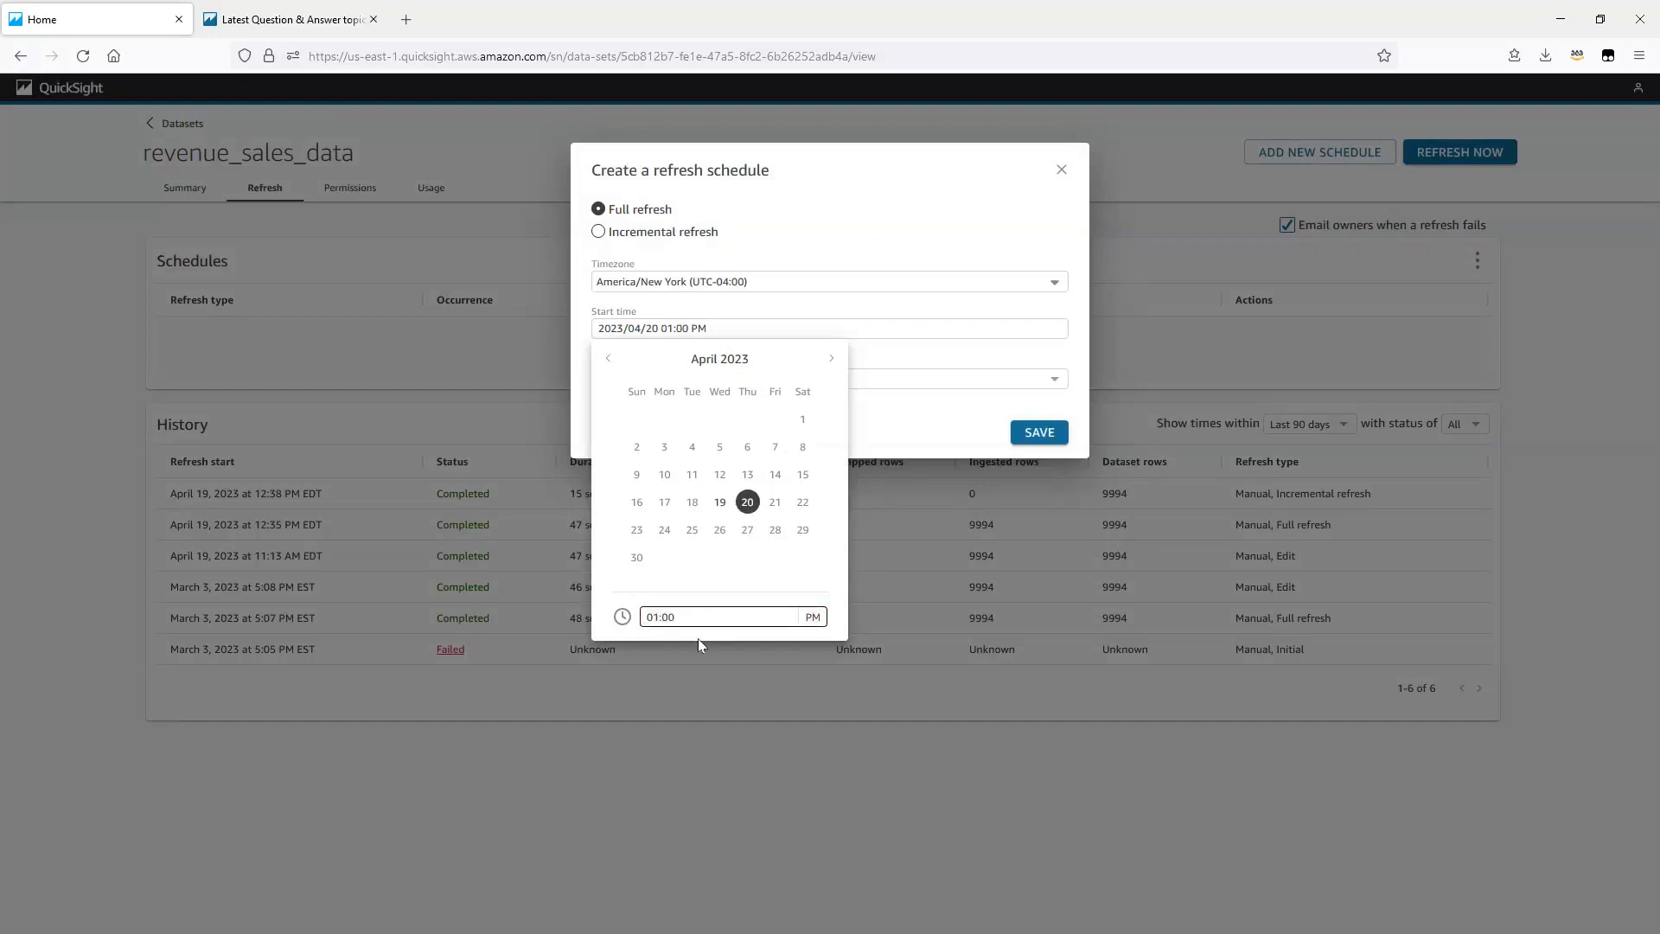
{"action": "left_click", "coordinate": [813, 616]}
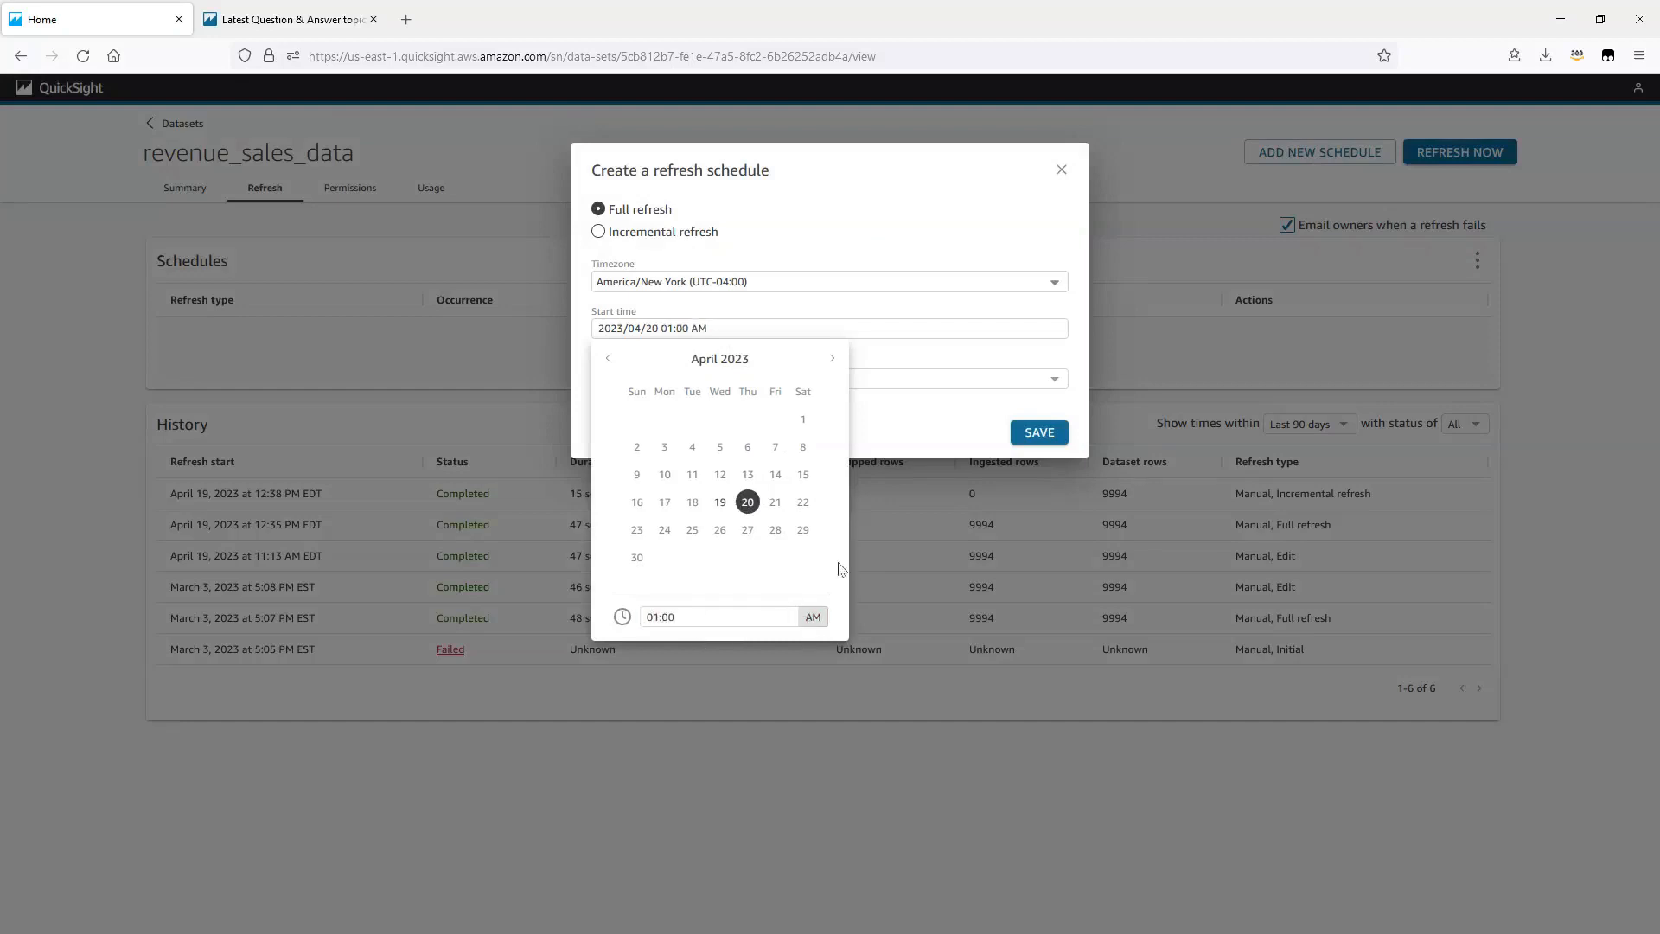
{"action": "left_click", "coordinate": [885, 435]}
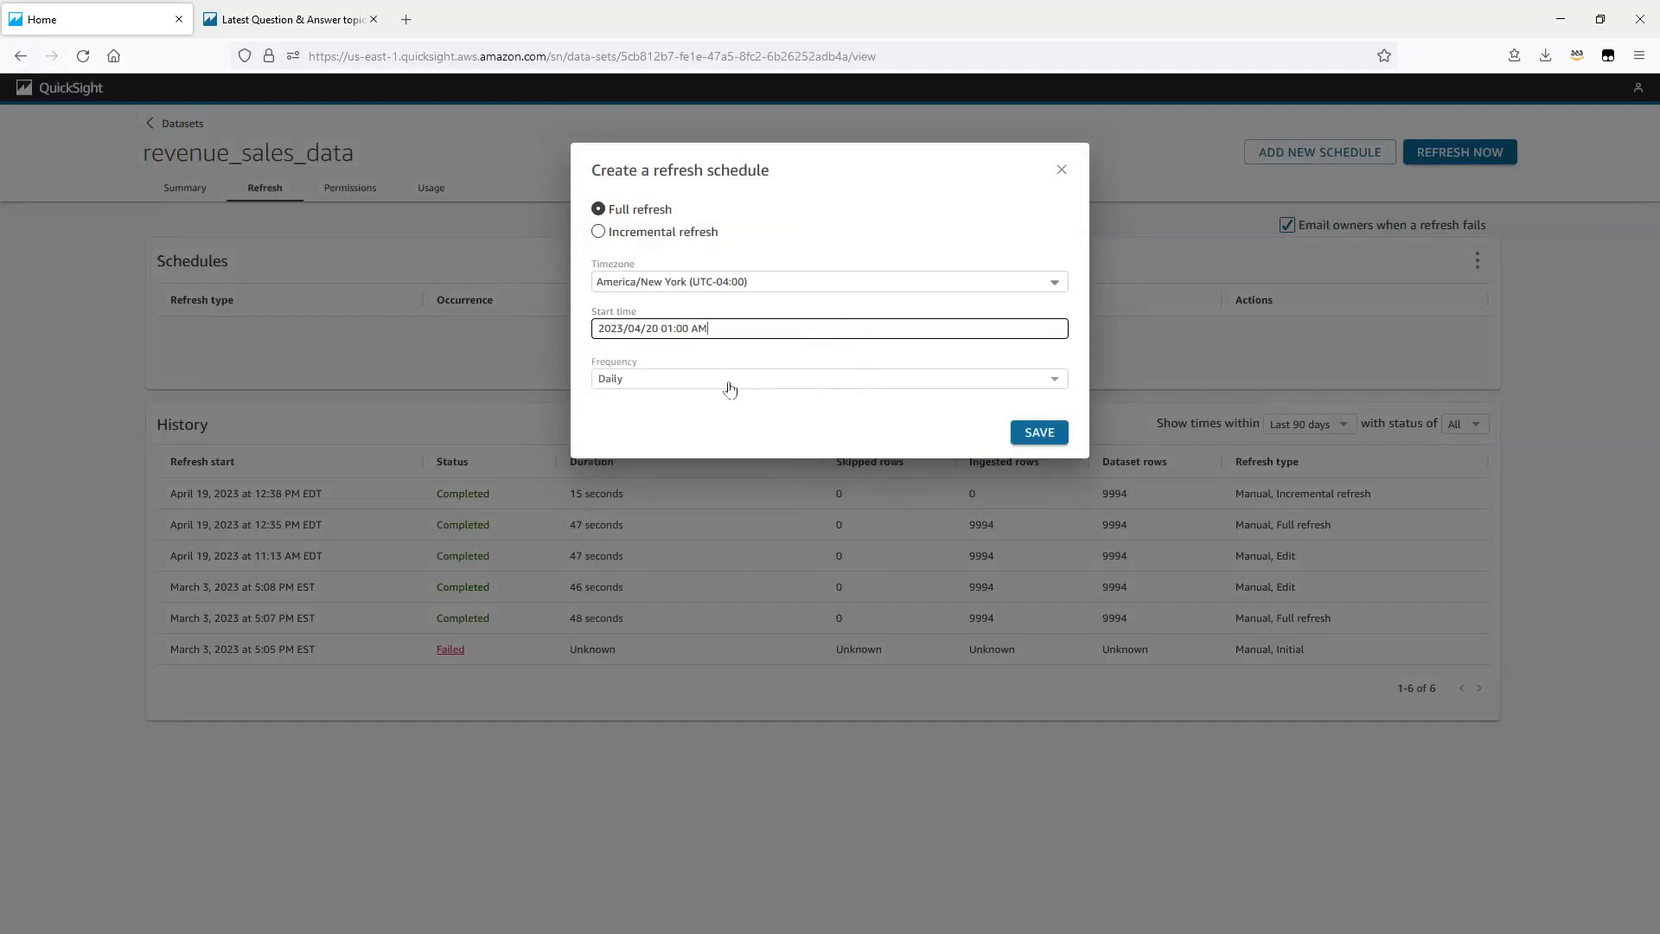
{"action": "left_click", "coordinate": [1046, 440]}
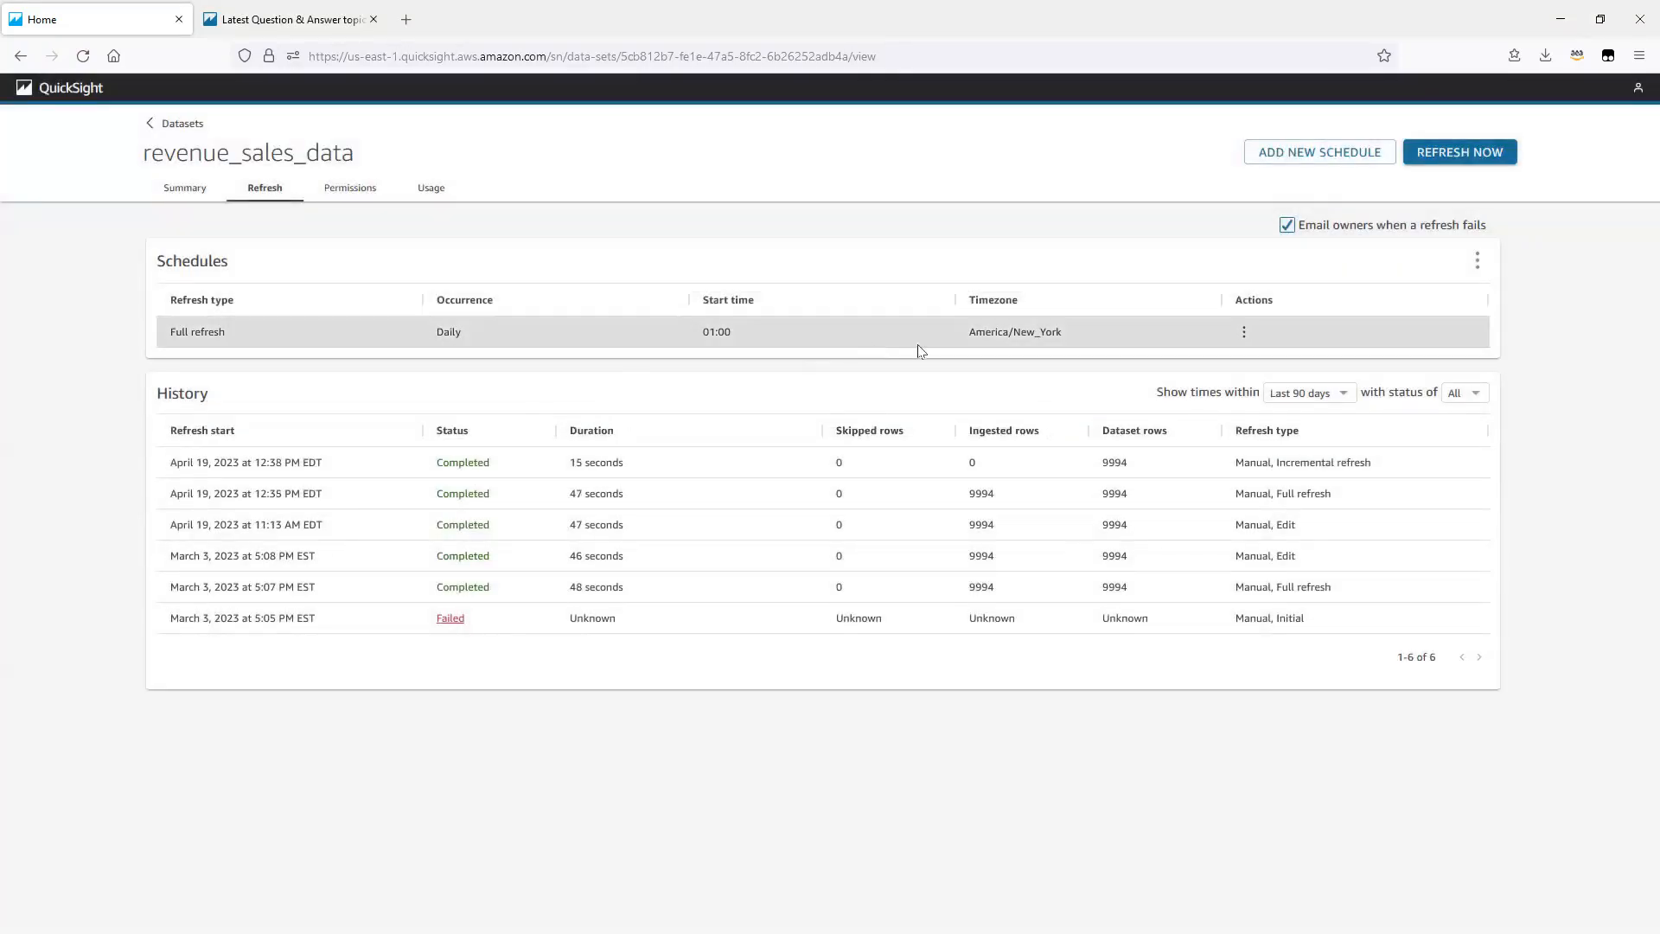
Step: Start another schedule as an incremental refresh with the start time 2023/04/20 10:00 AM
{"action": "left_click", "coordinate": [1273, 154]}
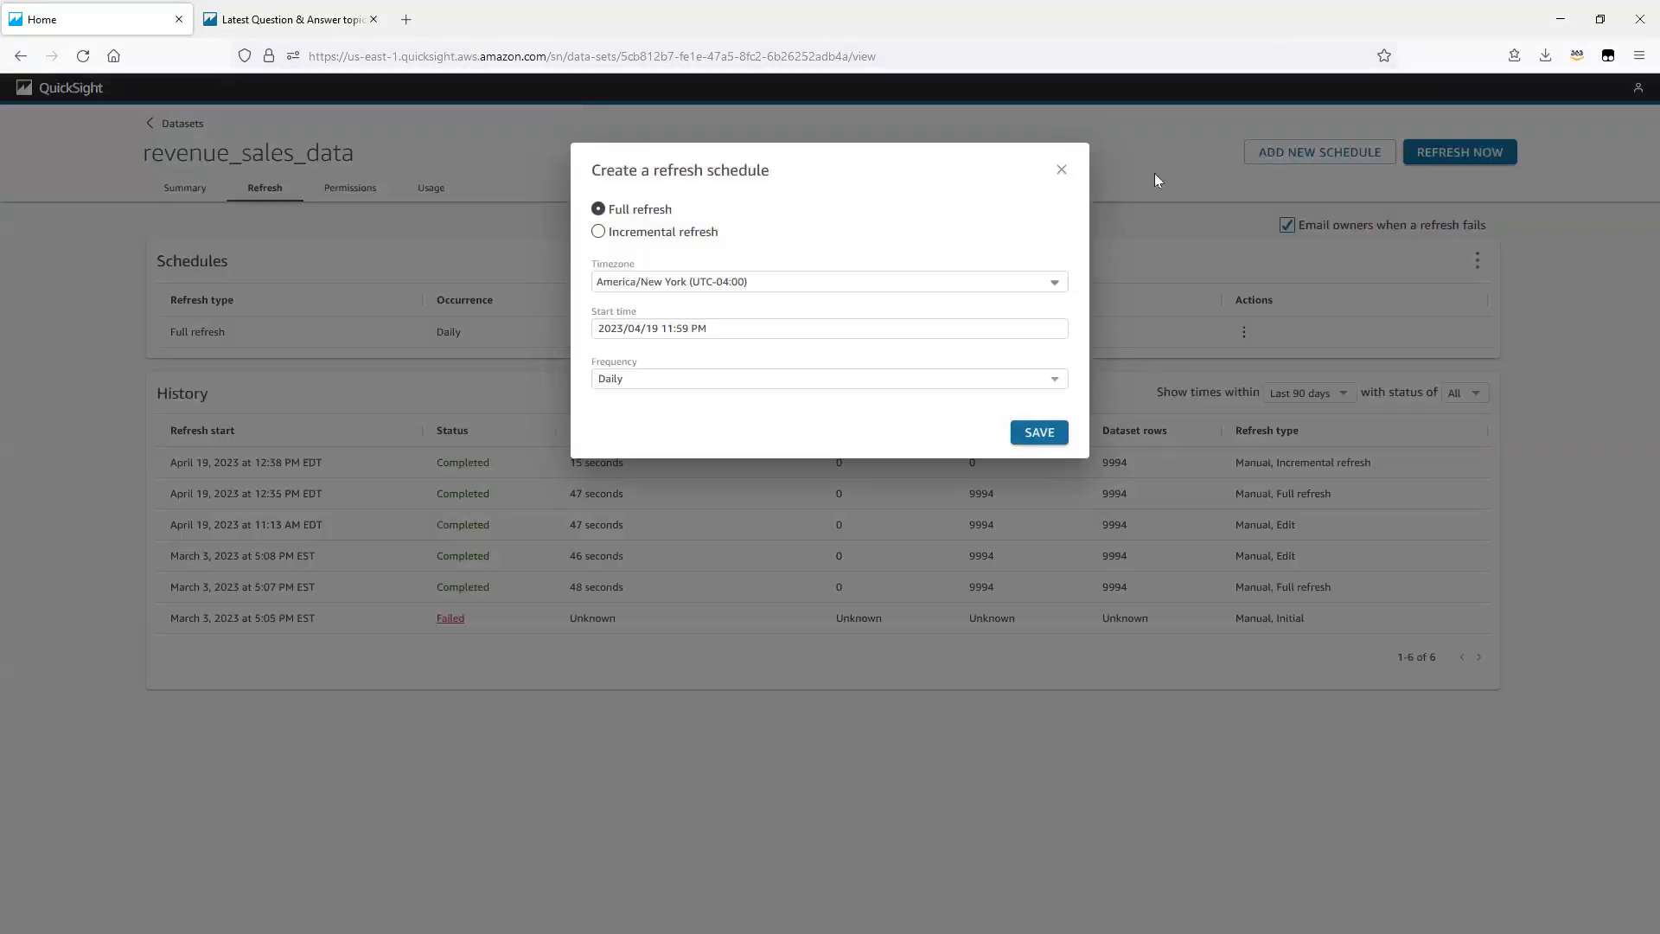
{"action": "left_click", "coordinate": [697, 234]}
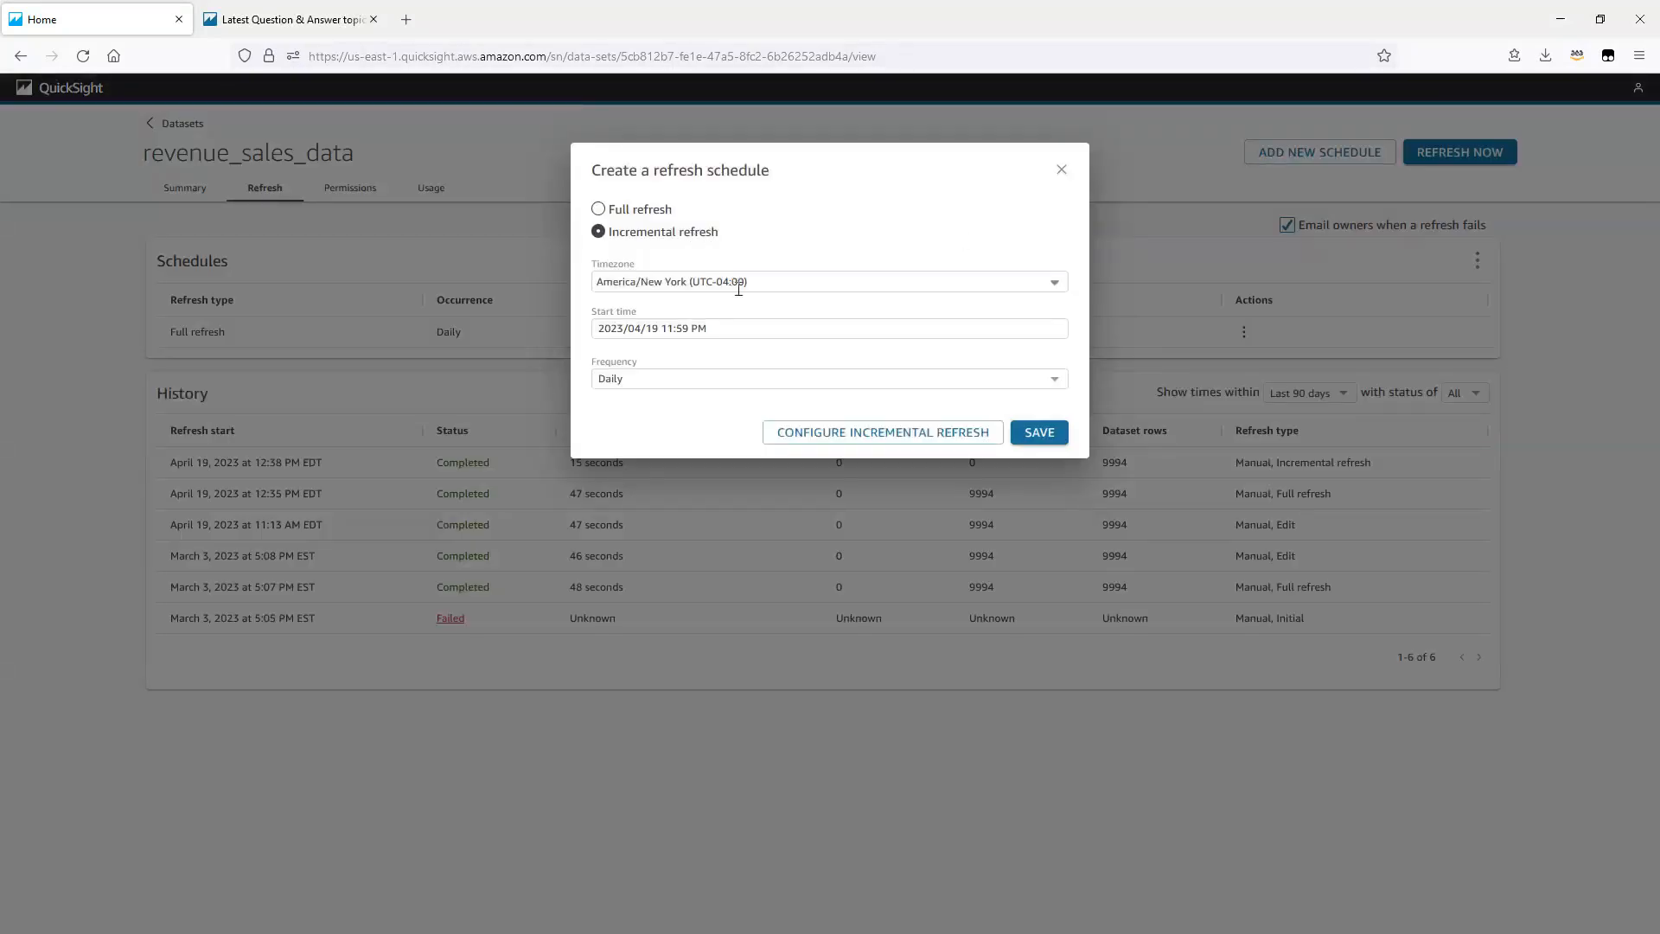
{"action": "left_click", "coordinate": [712, 333]}
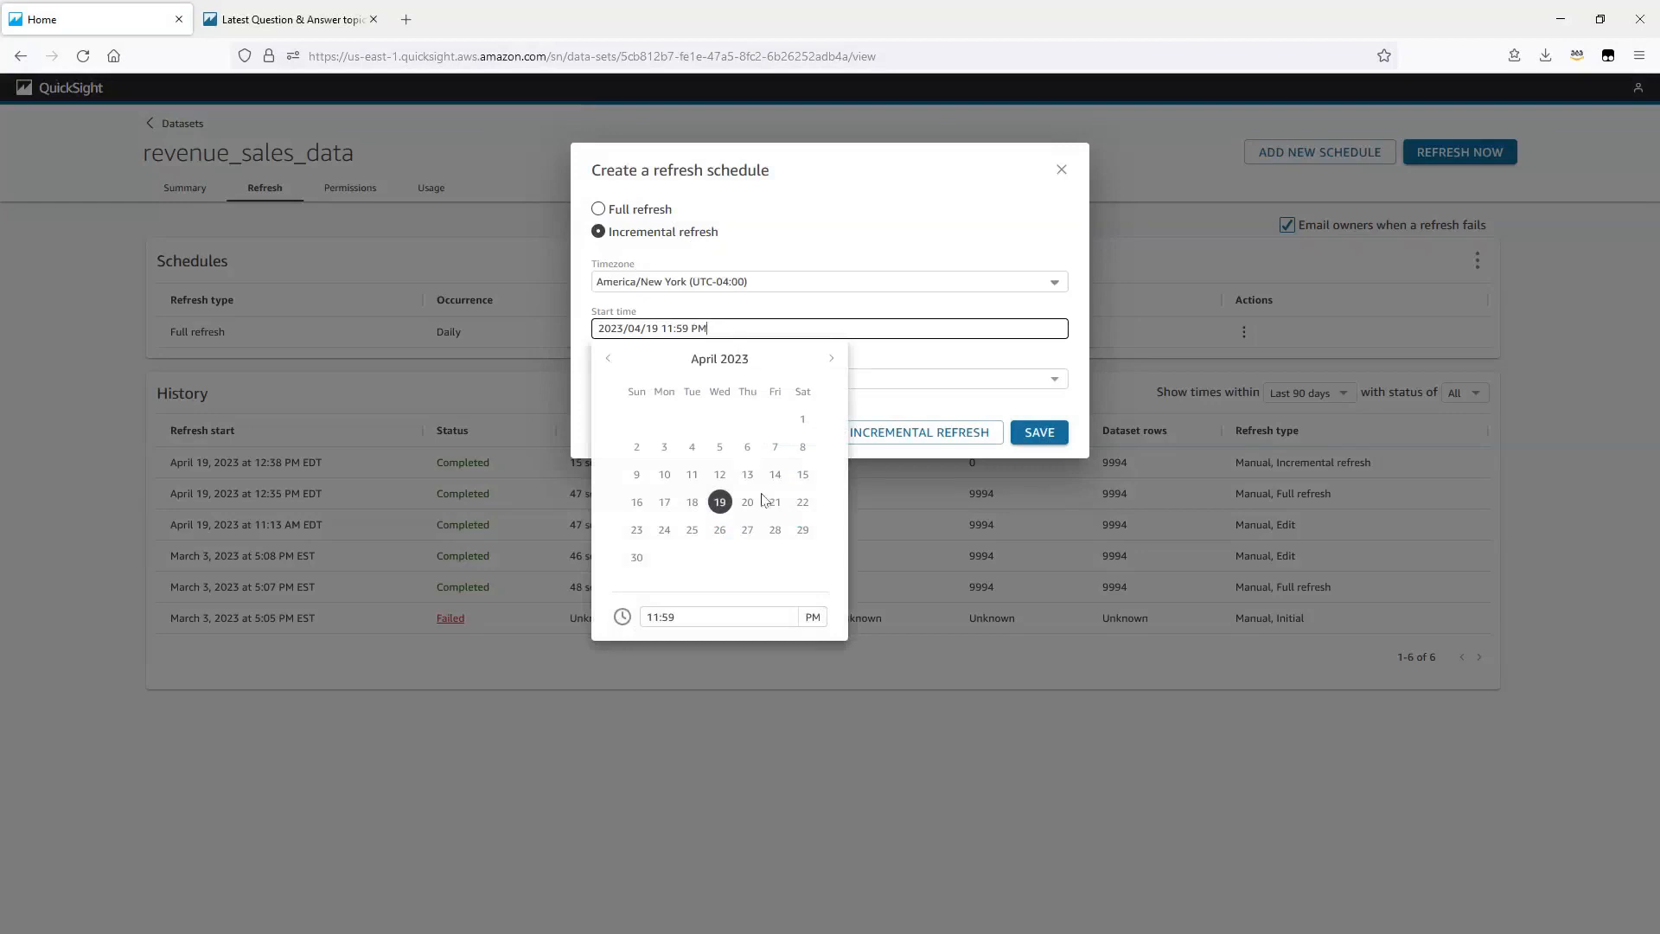
{"action": "left_click", "coordinate": [749, 503]}
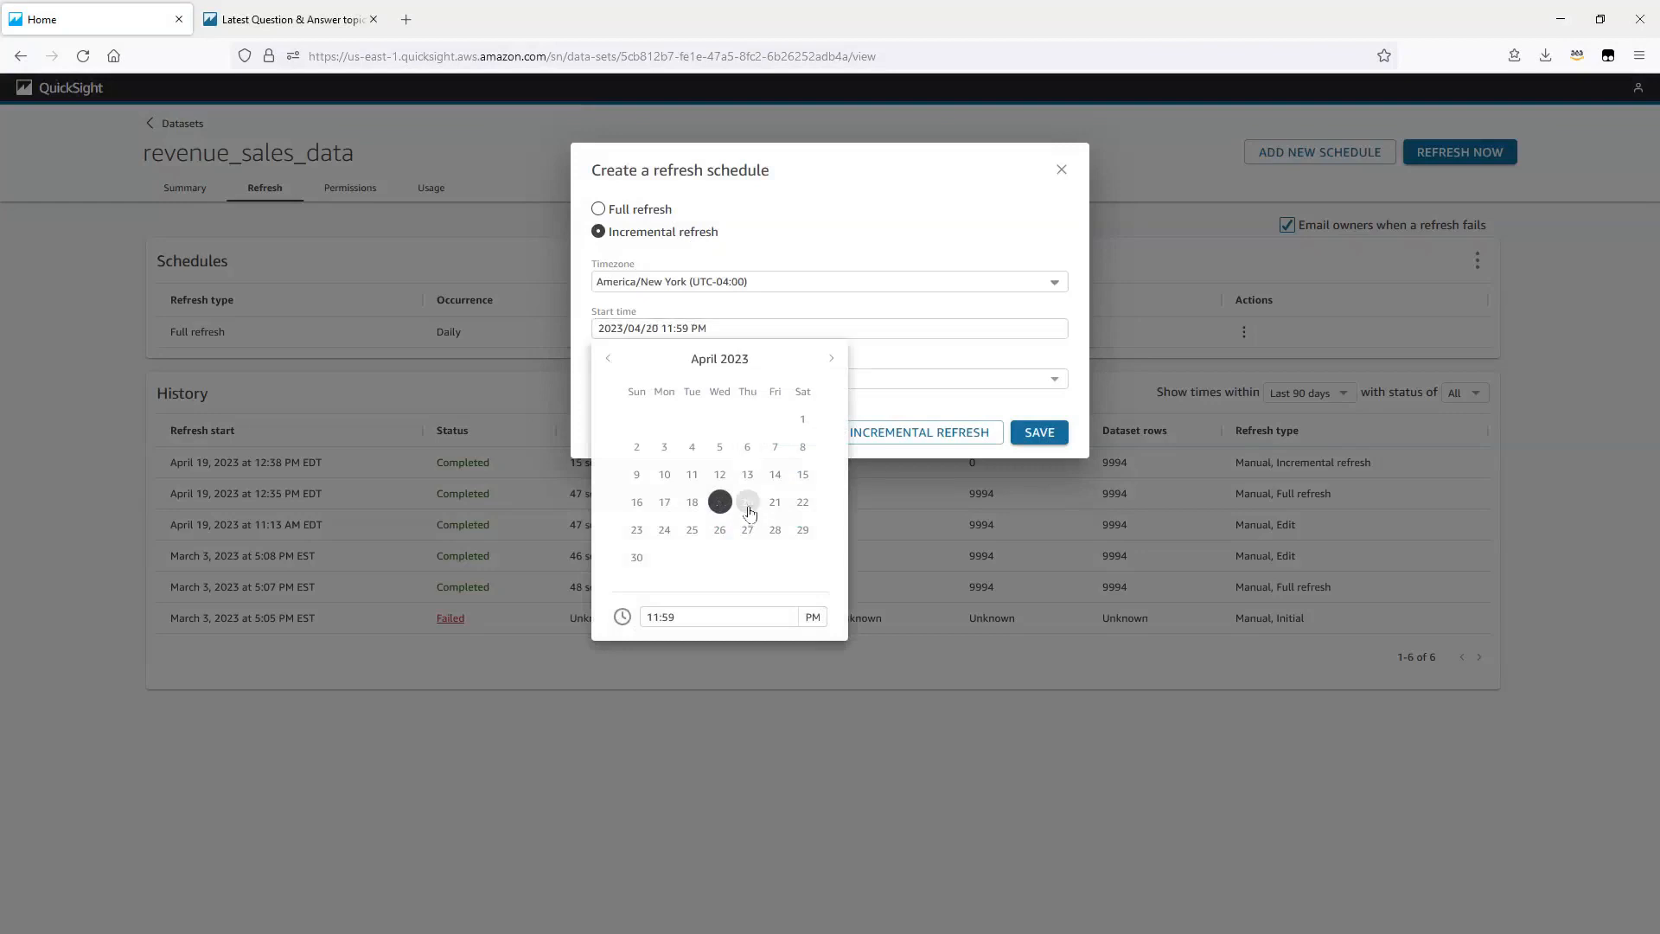
{"action": "left_click", "coordinate": [725, 619]}
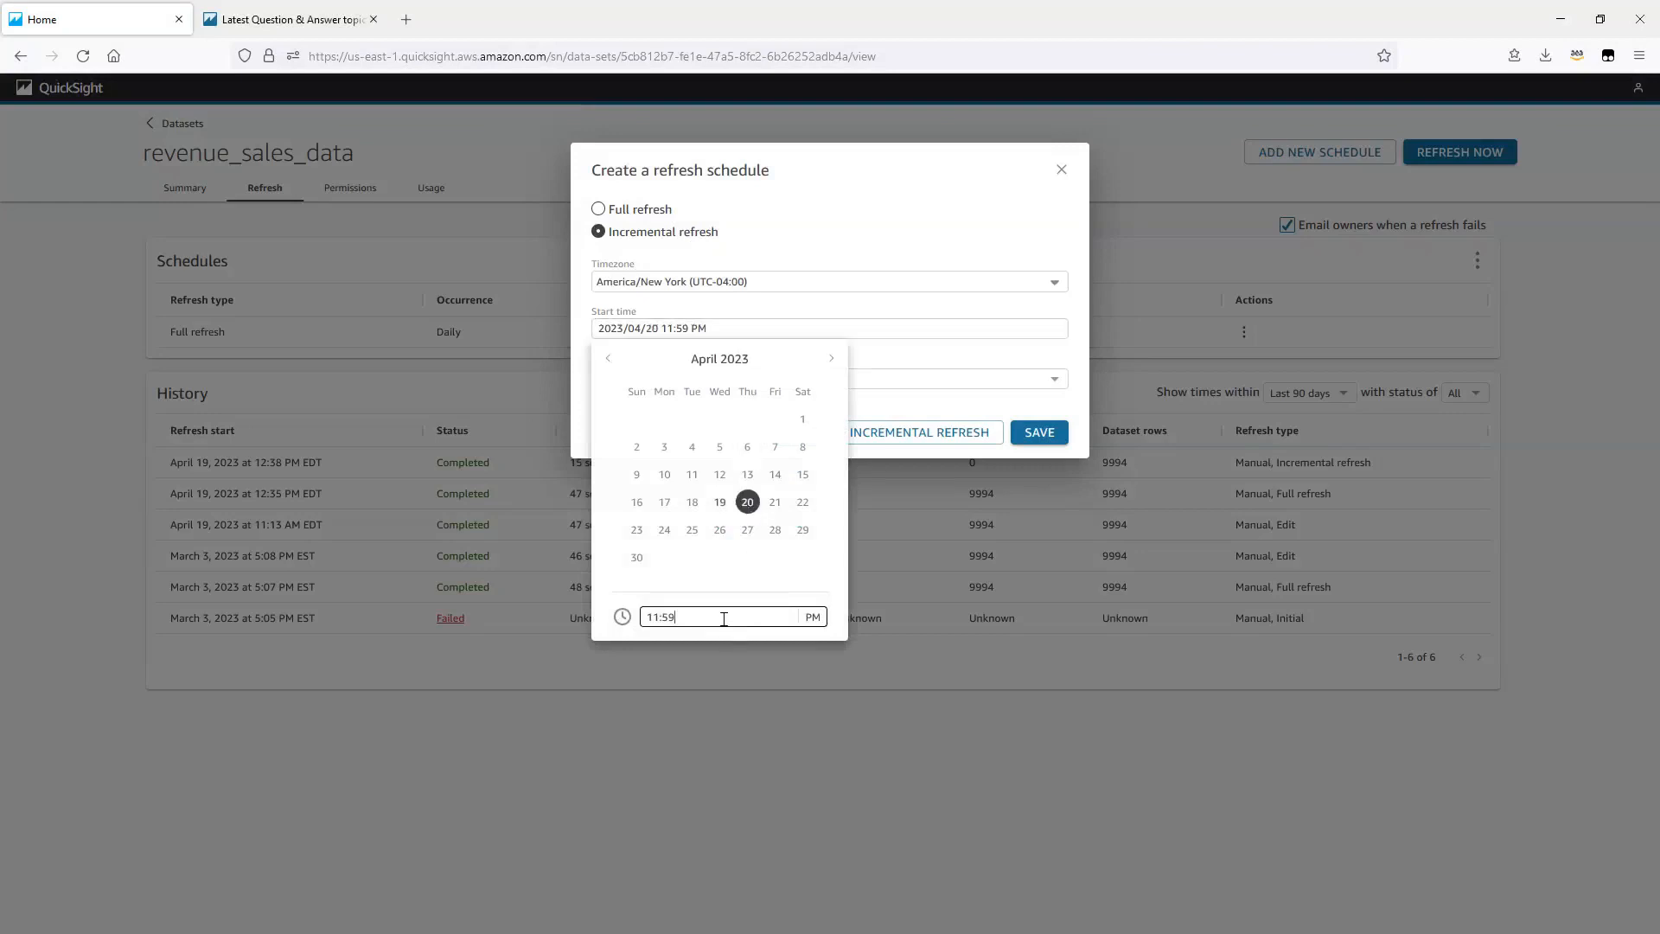
{"action": "left_click_drag", "start_coordinate": [724, 619], "coordinate": [622, 592]}
{"action": "type", "text": "10:00"}
{"action": "left_click", "coordinate": [813, 616]}
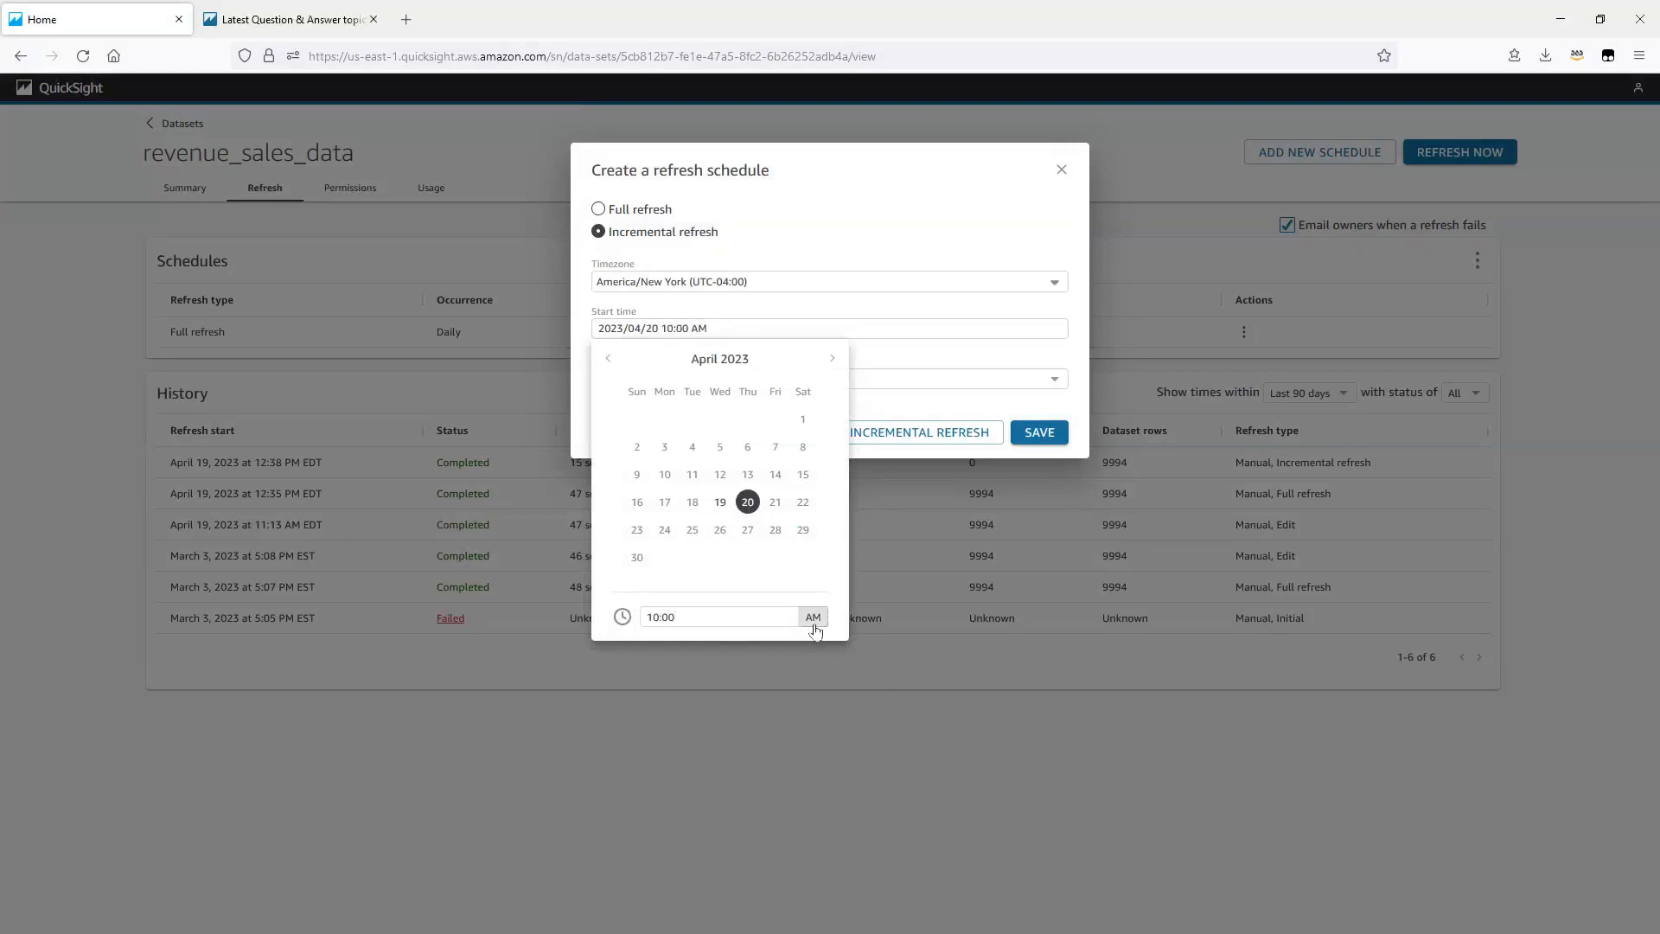
{"action": "left_click", "coordinate": [1039, 406]}
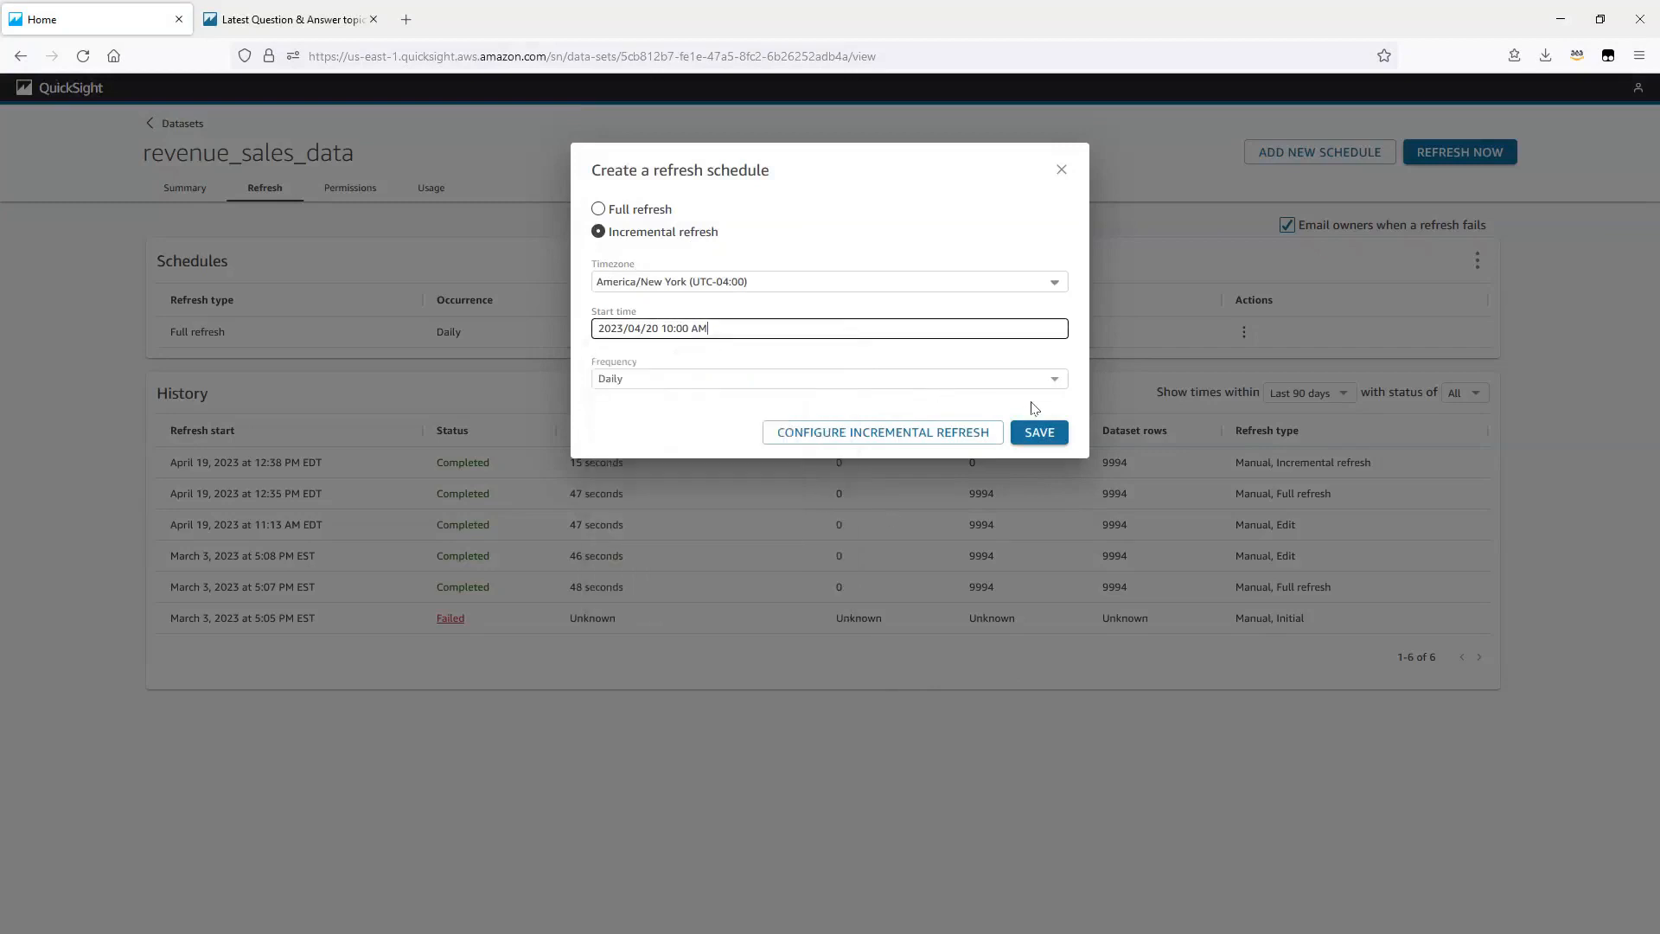
Step: Configure the incremental refresh on the order date column with a window size of 1 hour, and save the daily schedule
{"action": "left_click", "coordinate": [852, 432]}
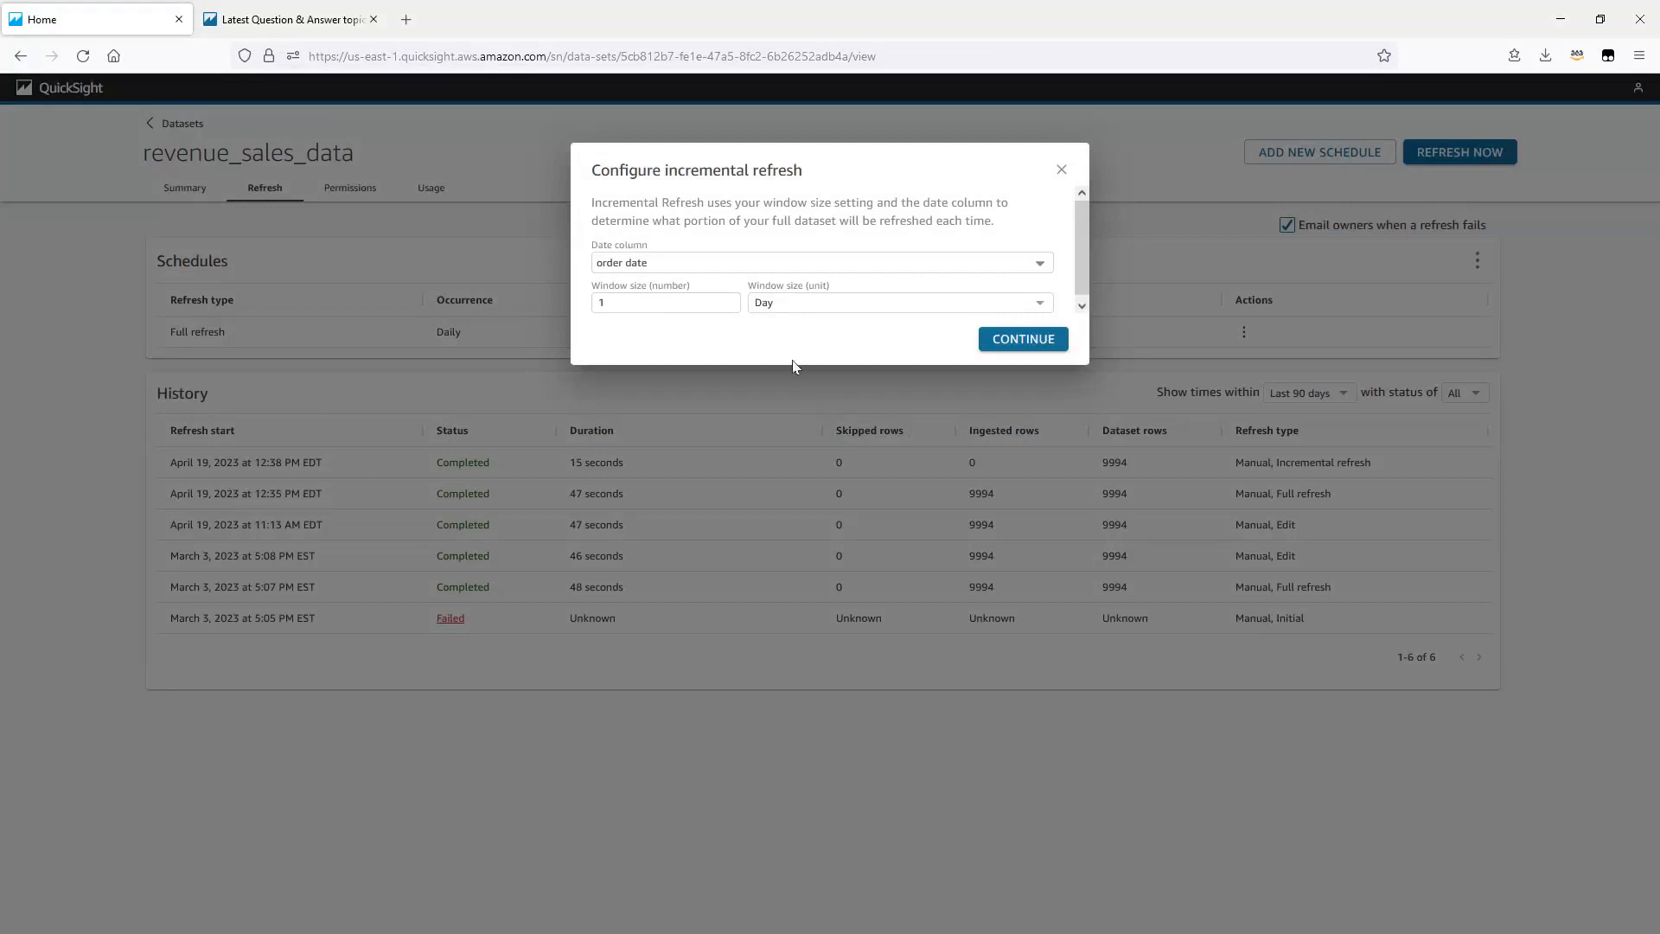
{"action": "left_click", "coordinate": [748, 265]}
{"action": "left_click", "coordinate": [759, 238]}
{"action": "left_click", "coordinate": [684, 302]}
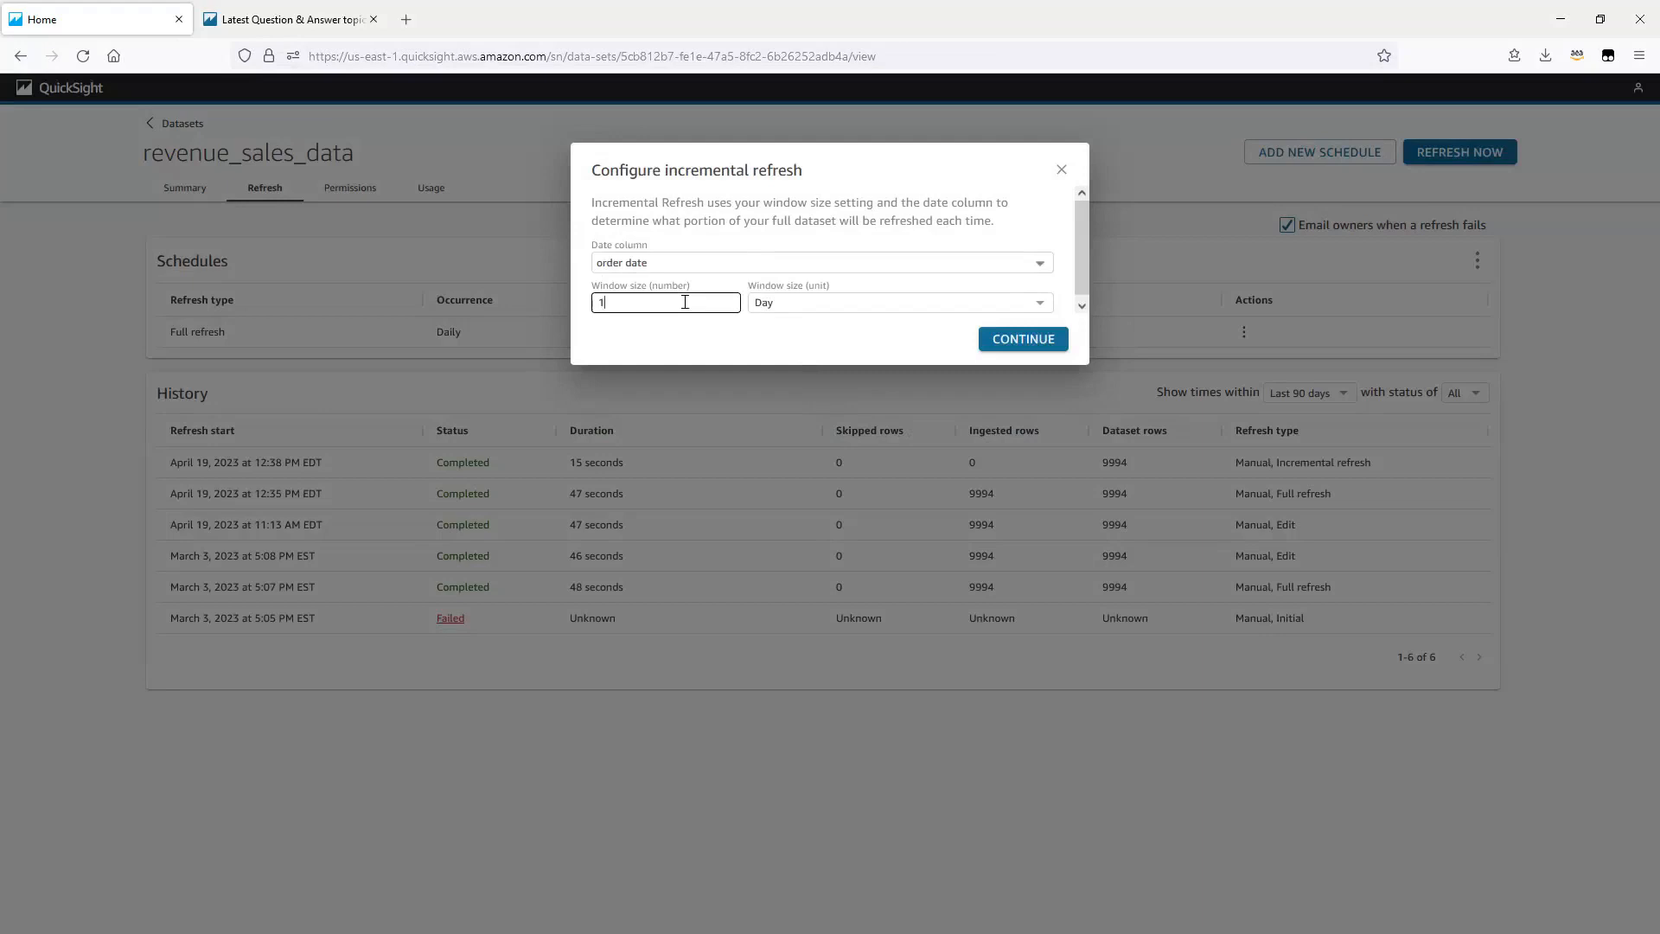
{"action": "left_click", "coordinate": [818, 305]}
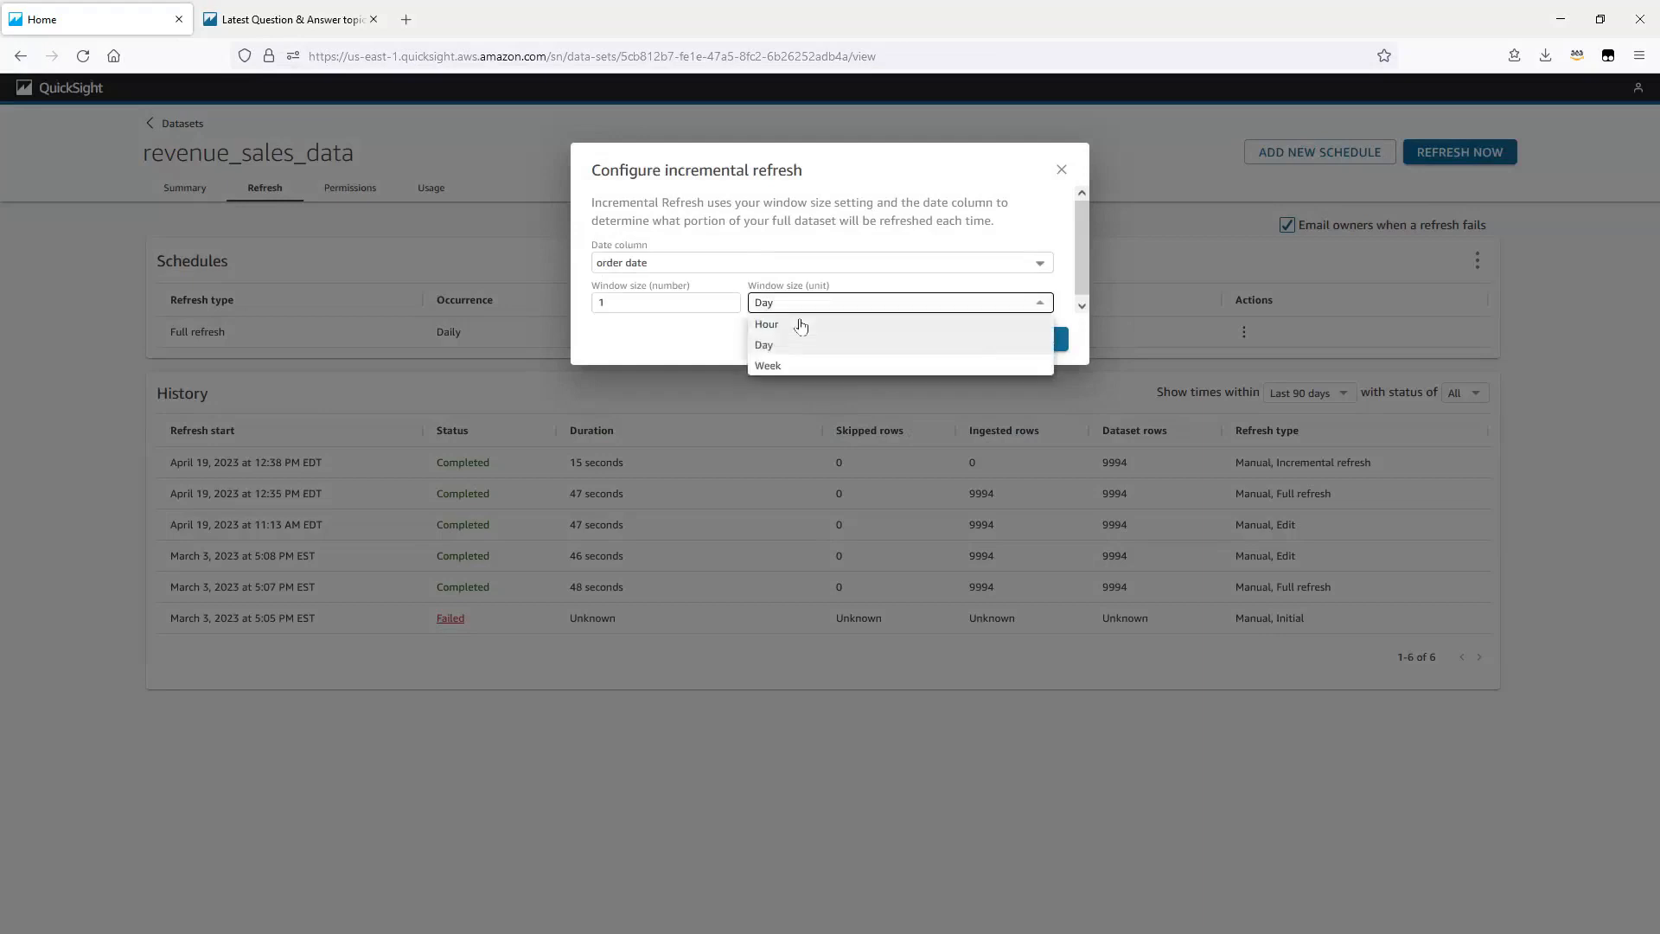
{"action": "left_click", "coordinate": [801, 325]}
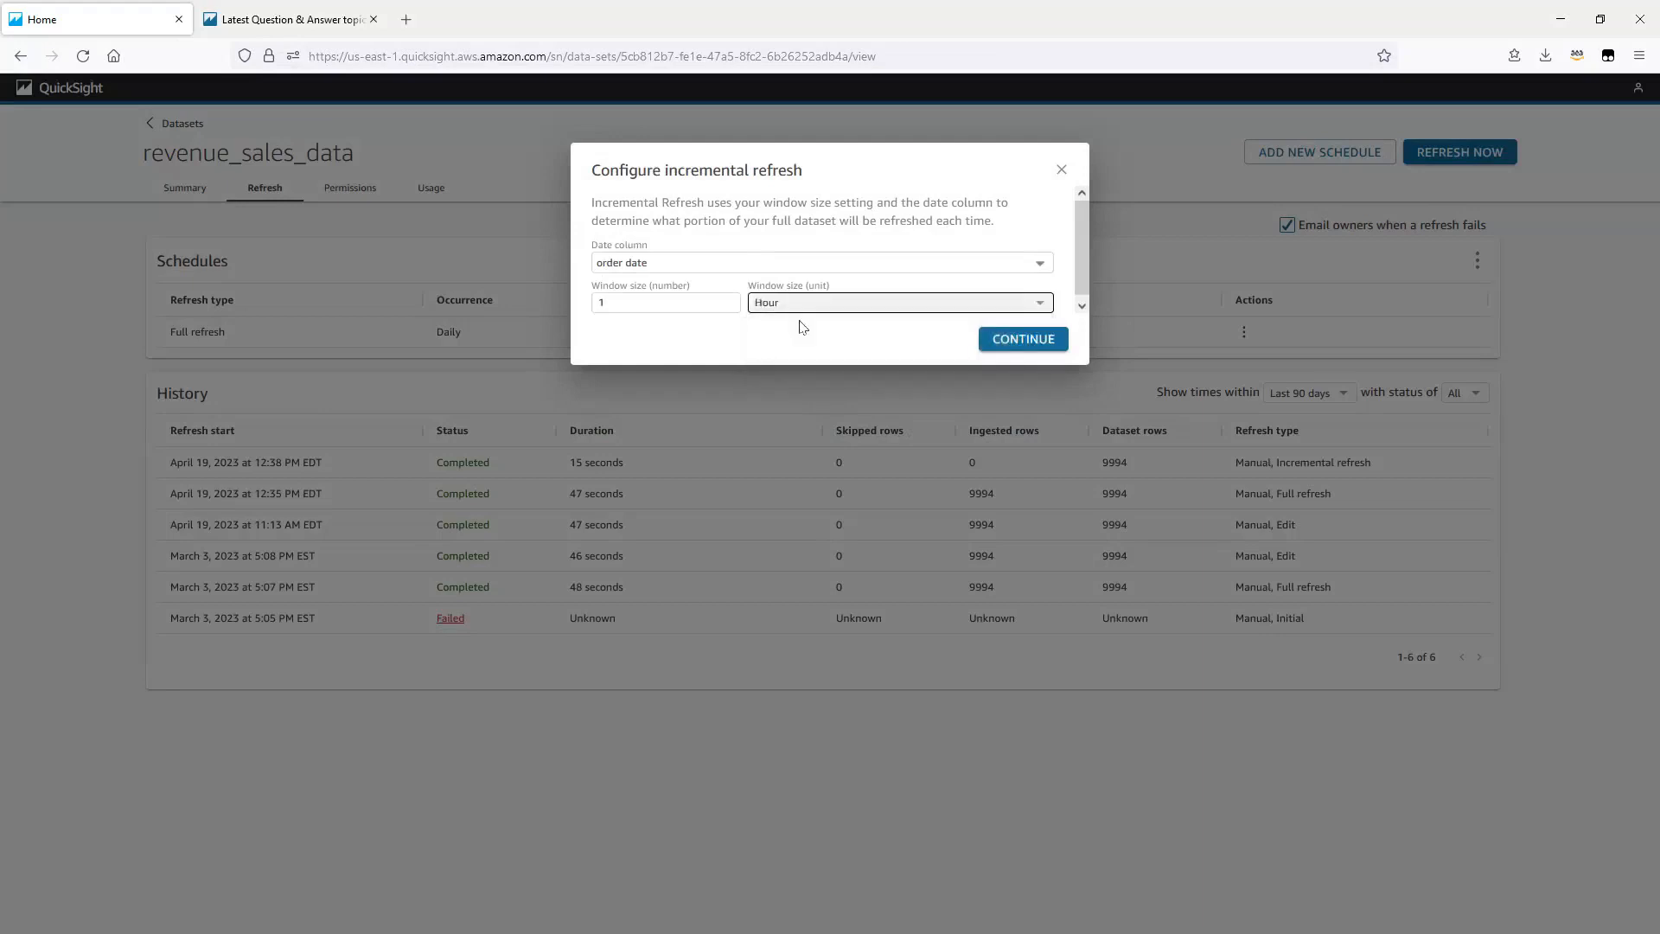
{"action": "left_click", "coordinate": [1015, 344]}
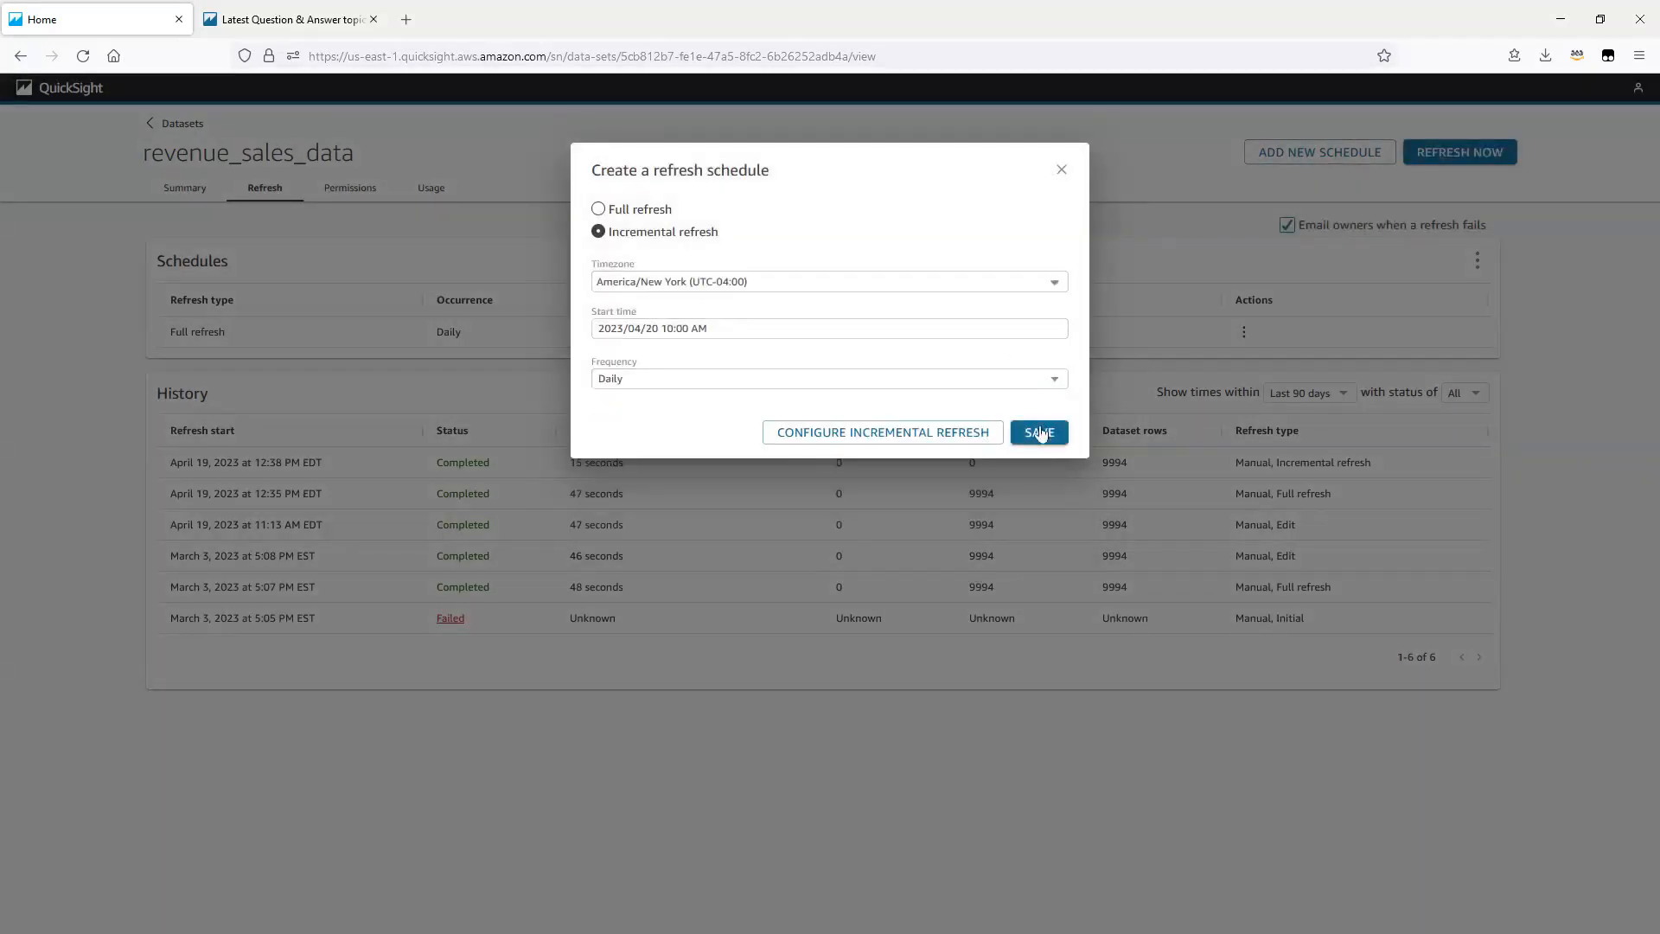
{"action": "left_click", "coordinate": [1040, 433]}
{"action": "left_click", "coordinate": [1042, 435]}
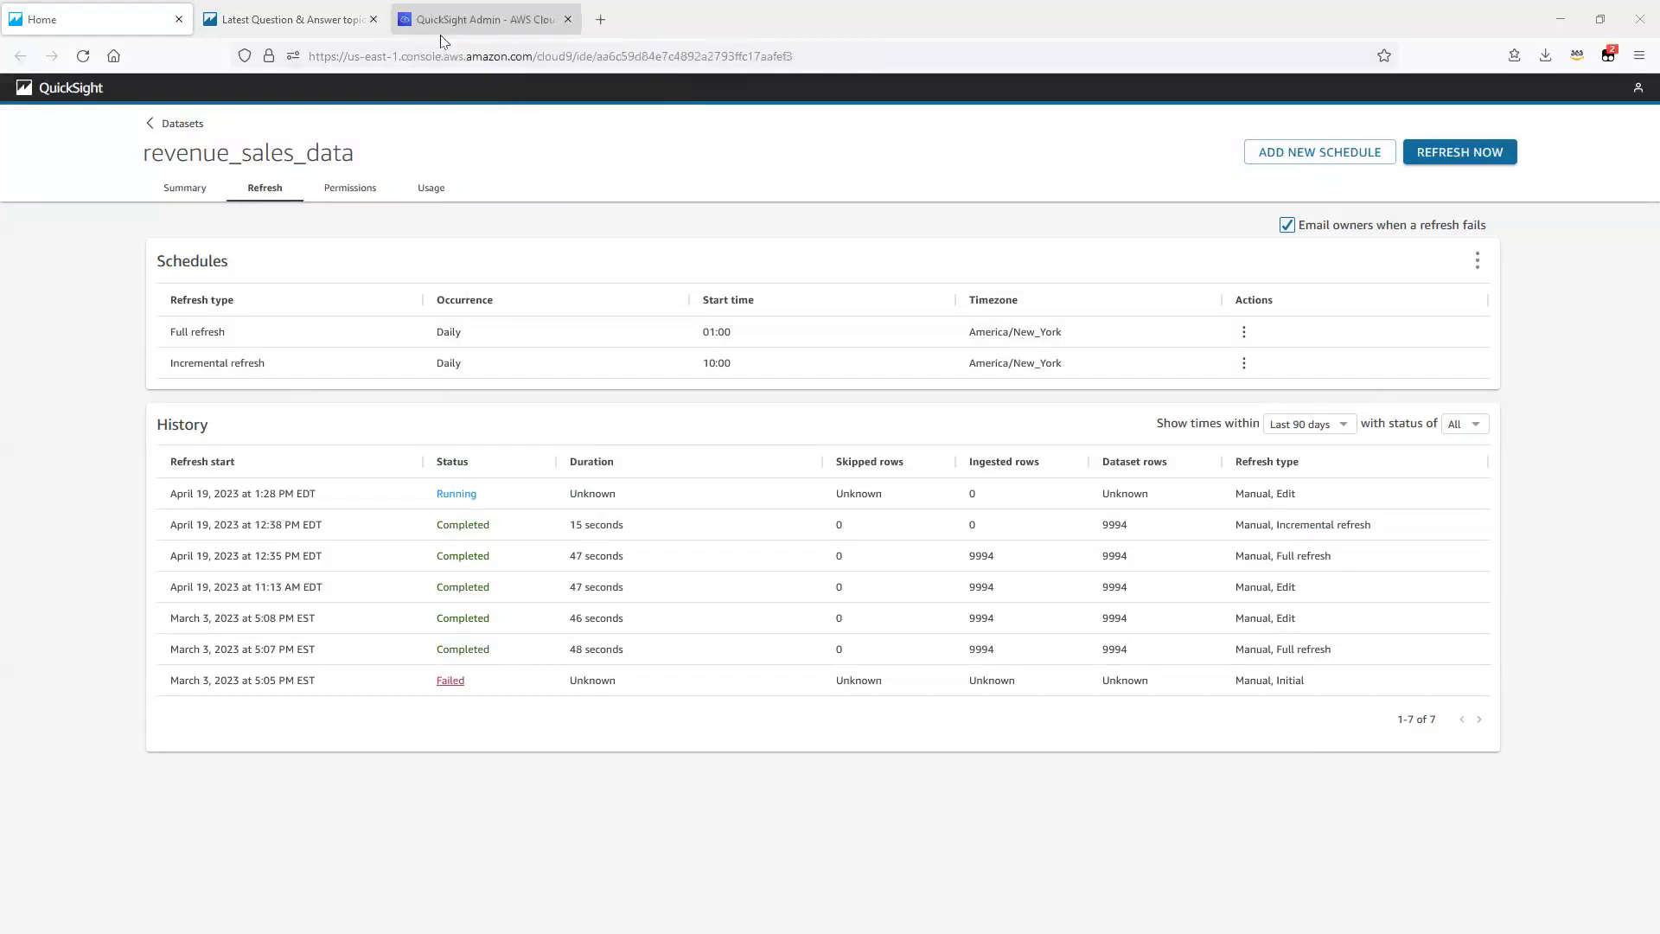
Step: Switch to the AWS Cloud9 terminal and change the ingestion type in the create-ingestion command to FULL_REFRESH
{"action": "left_click", "coordinate": [439, 32]}
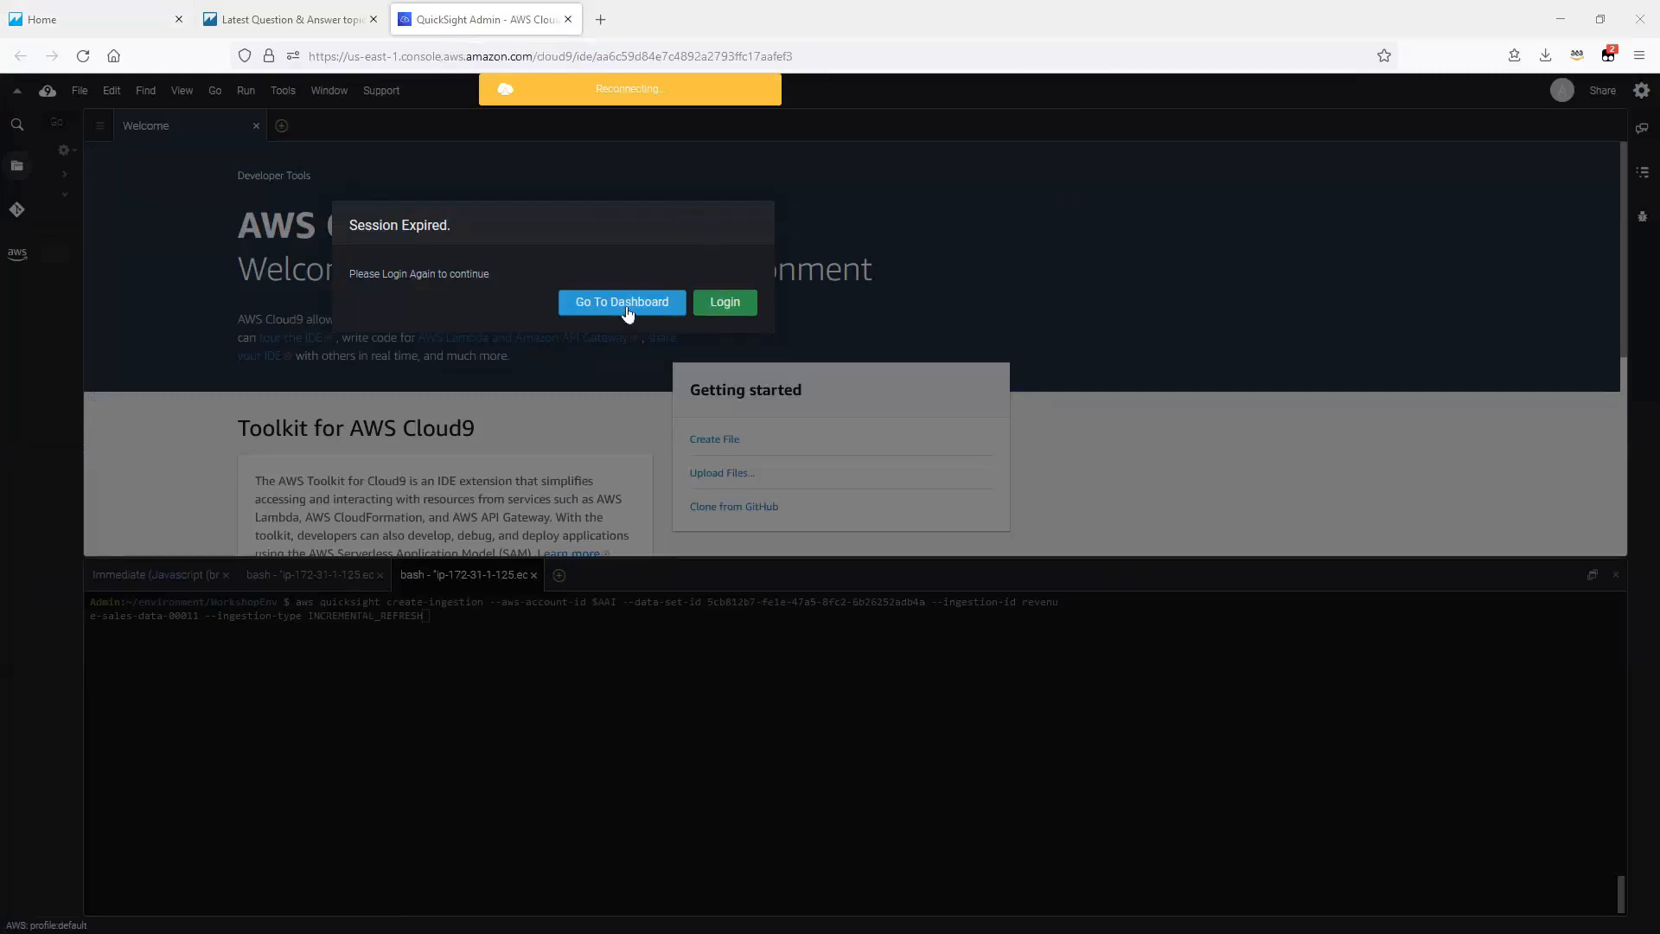
{"action": "left_click", "coordinate": [567, 19]}
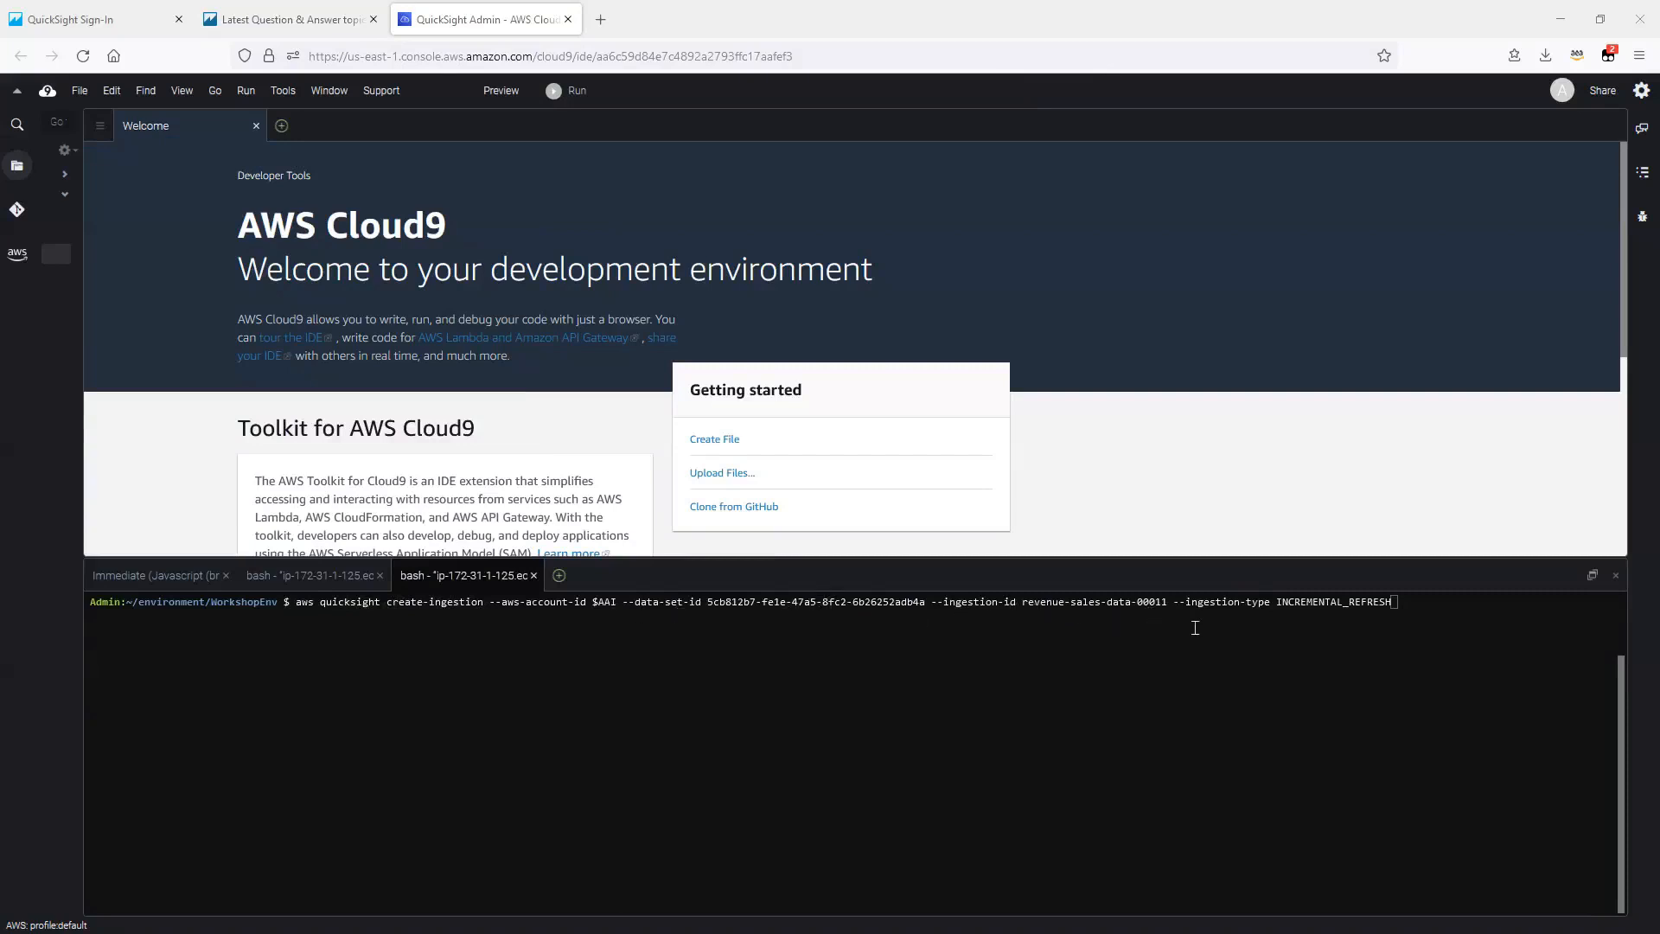
{"action": "left_click", "coordinate": [1414, 602]}
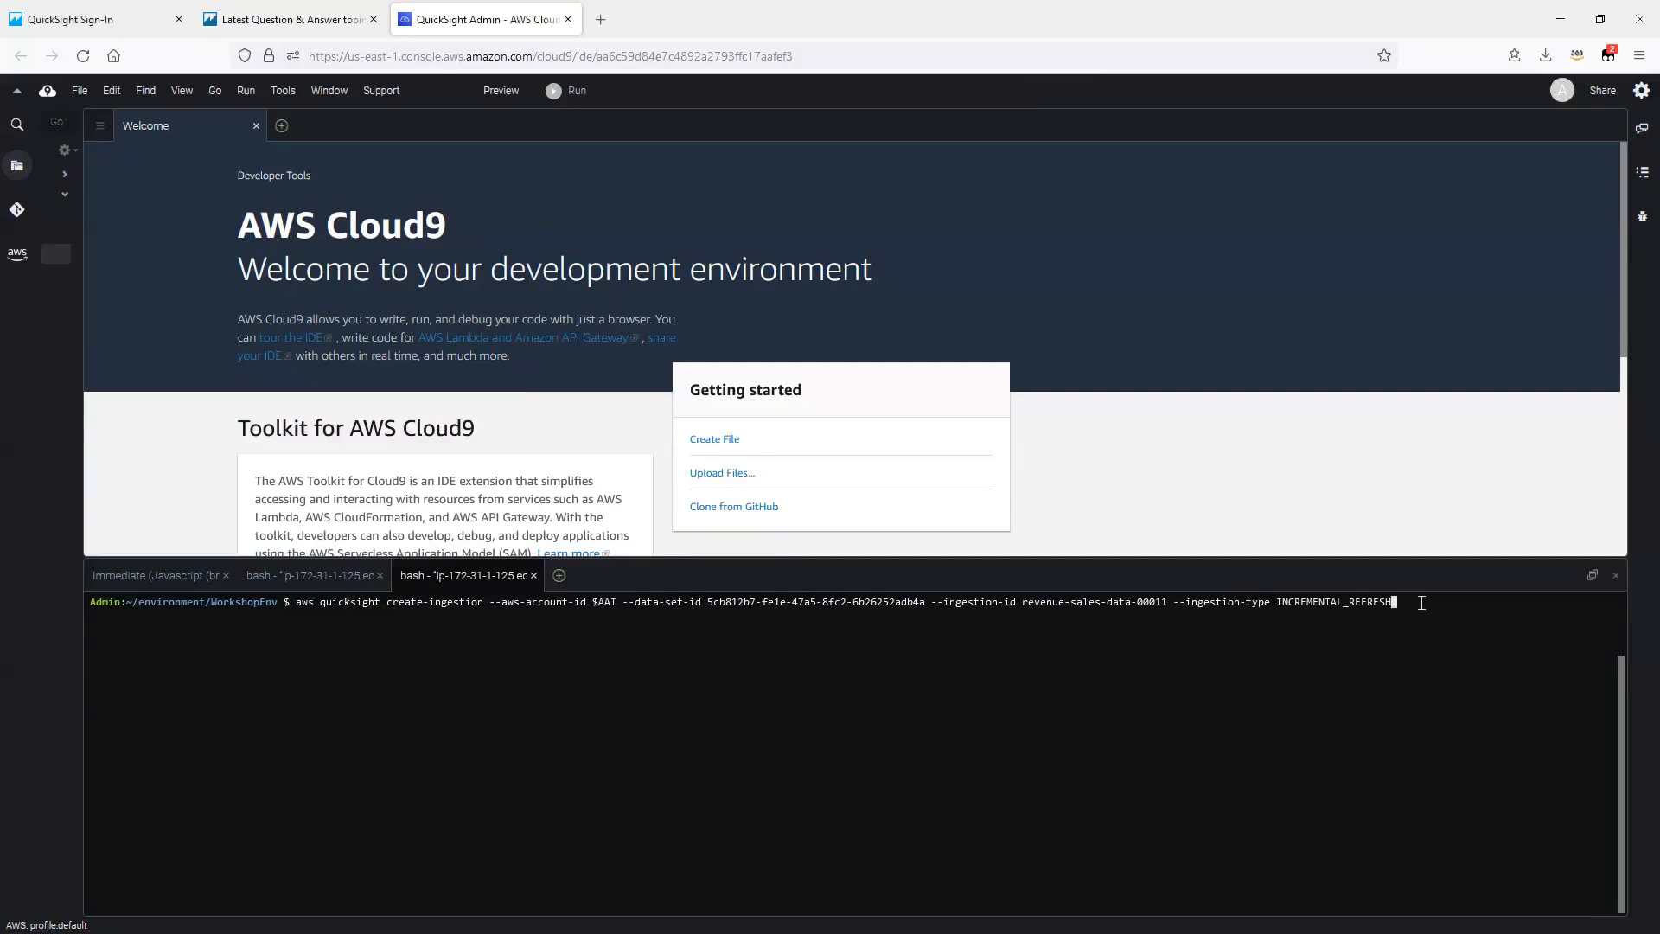
{"action": "key", "text": "Left"}
{"action": "key", "text": "Left"}
{"action": "key", "text": "Left"}
{"action": "key", "text": "Left"}
{"action": "key", "text": "Left"}
{"action": "key", "text": "Left"}
{"action": "key", "text": "Left"}
{"action": "key", "text": "Left"}
{"action": "key", "text": "BackSpace"}
{"action": "key", "text": "BackSpace"}
{"action": "key", "text": "BackSpace"}
{"action": "key", "text": "BackSpace"}
{"action": "key", "text": "BackSpace"}
{"action": "key", "text": "BackSpace"}
{"action": "key", "text": "BackSpace"}
{"action": "key", "text": "BackSpace"}
{"action": "key", "text": "BackSpace"}
{"action": "key", "text": "BackSpace"}
{"action": "key", "text": "BackSpace"}
{"action": "type", "text": "FULL"}
Step: Change the ingestion ID in the command to revenue-sales-data-00030 and run it
{"action": "key", "text": "Left"}
{"action": "key", "text": "Left"}
{"action": "key", "text": "Left"}
{"action": "key", "text": "Left"}
{"action": "key", "text": "Left"}
{"action": "key", "text": "Left"}
{"action": "key", "text": "Left"}
{"action": "key", "text": "Left"}
{"action": "key", "text": "Left"}
{"action": "key", "text": "Left"}
{"action": "key", "text": "Left"}
{"action": "key", "text": "Left"}
{"action": "key", "text": "Left"}
{"action": "key", "text": "Left"}
{"action": "key", "text": "Left"}
{"action": "key", "text": "Left"}
{"action": "key", "text": "Left"}
{"action": "key", "text": "Left"}
{"action": "key", "text": "Left"}
{"action": "key", "text": "Left"}
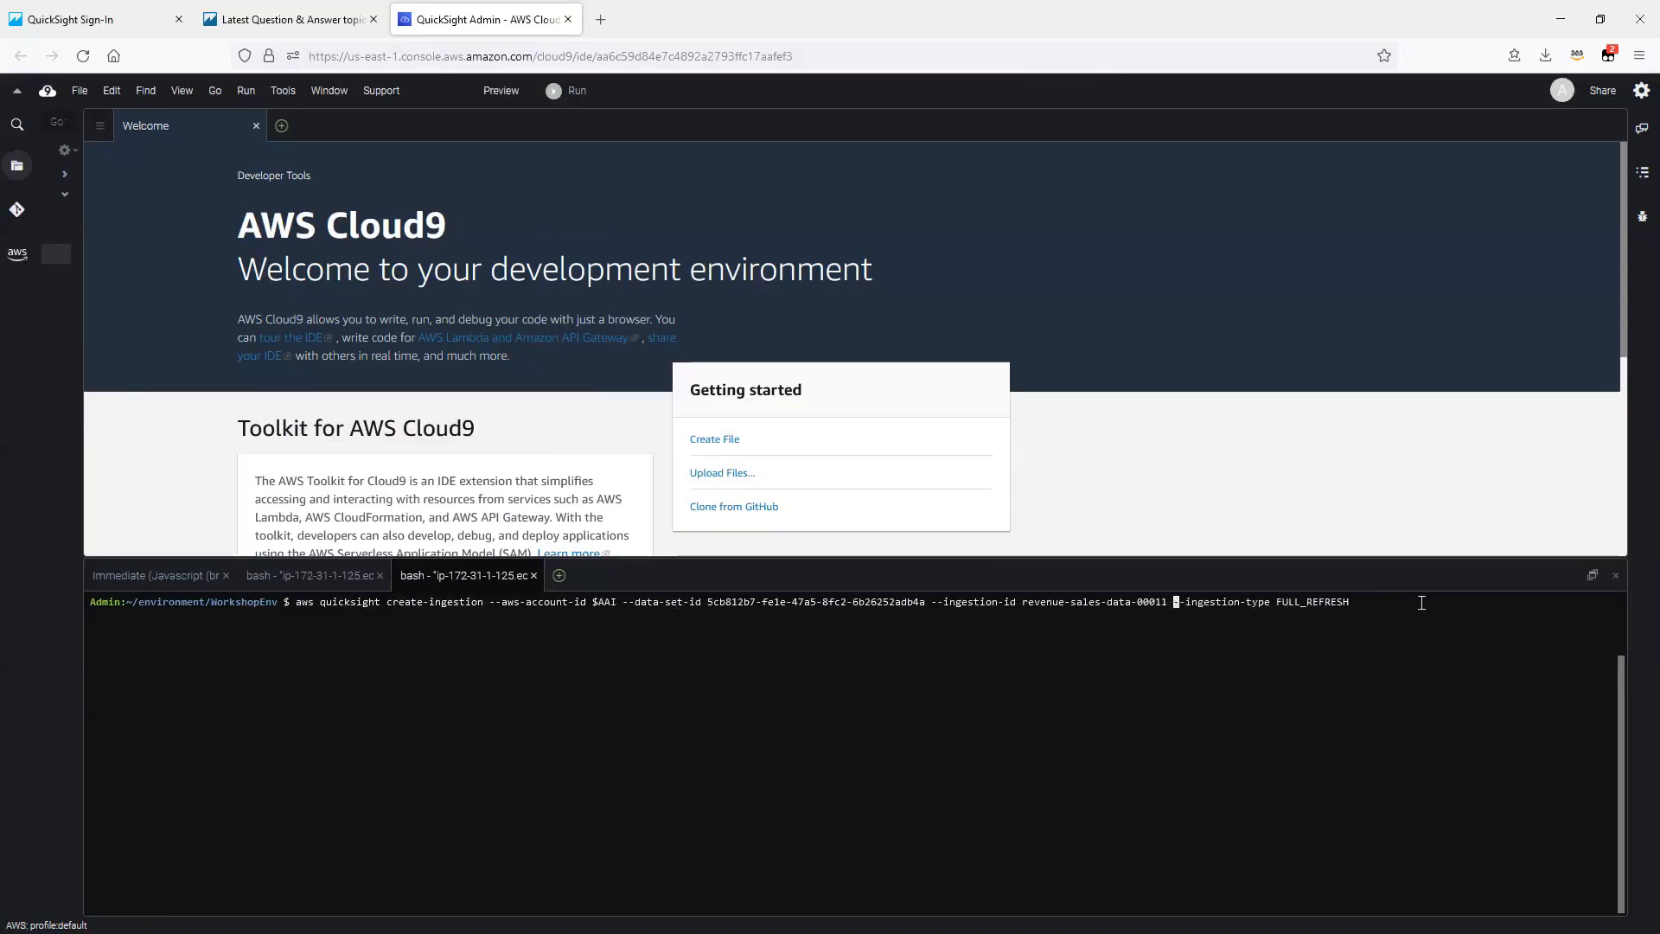
{"action": "key", "text": "Left"}
{"action": "key", "text": "BackSpace"}
{"action": "key", "text": "BackSpace"}
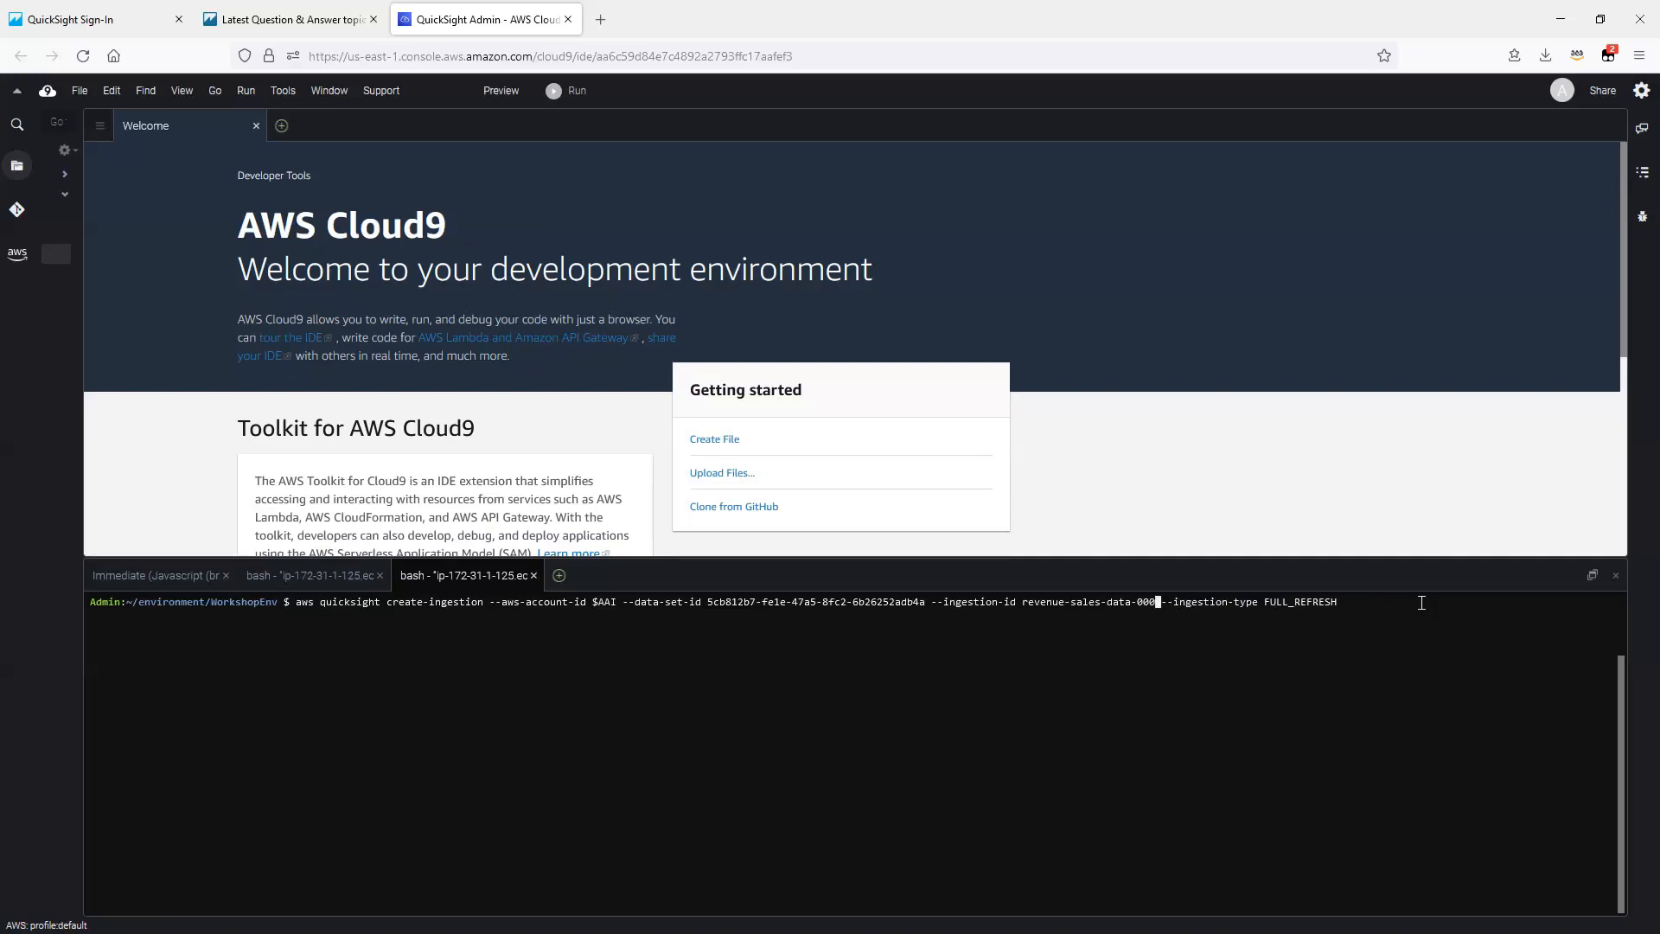
{"action": "type", "text": "30"}
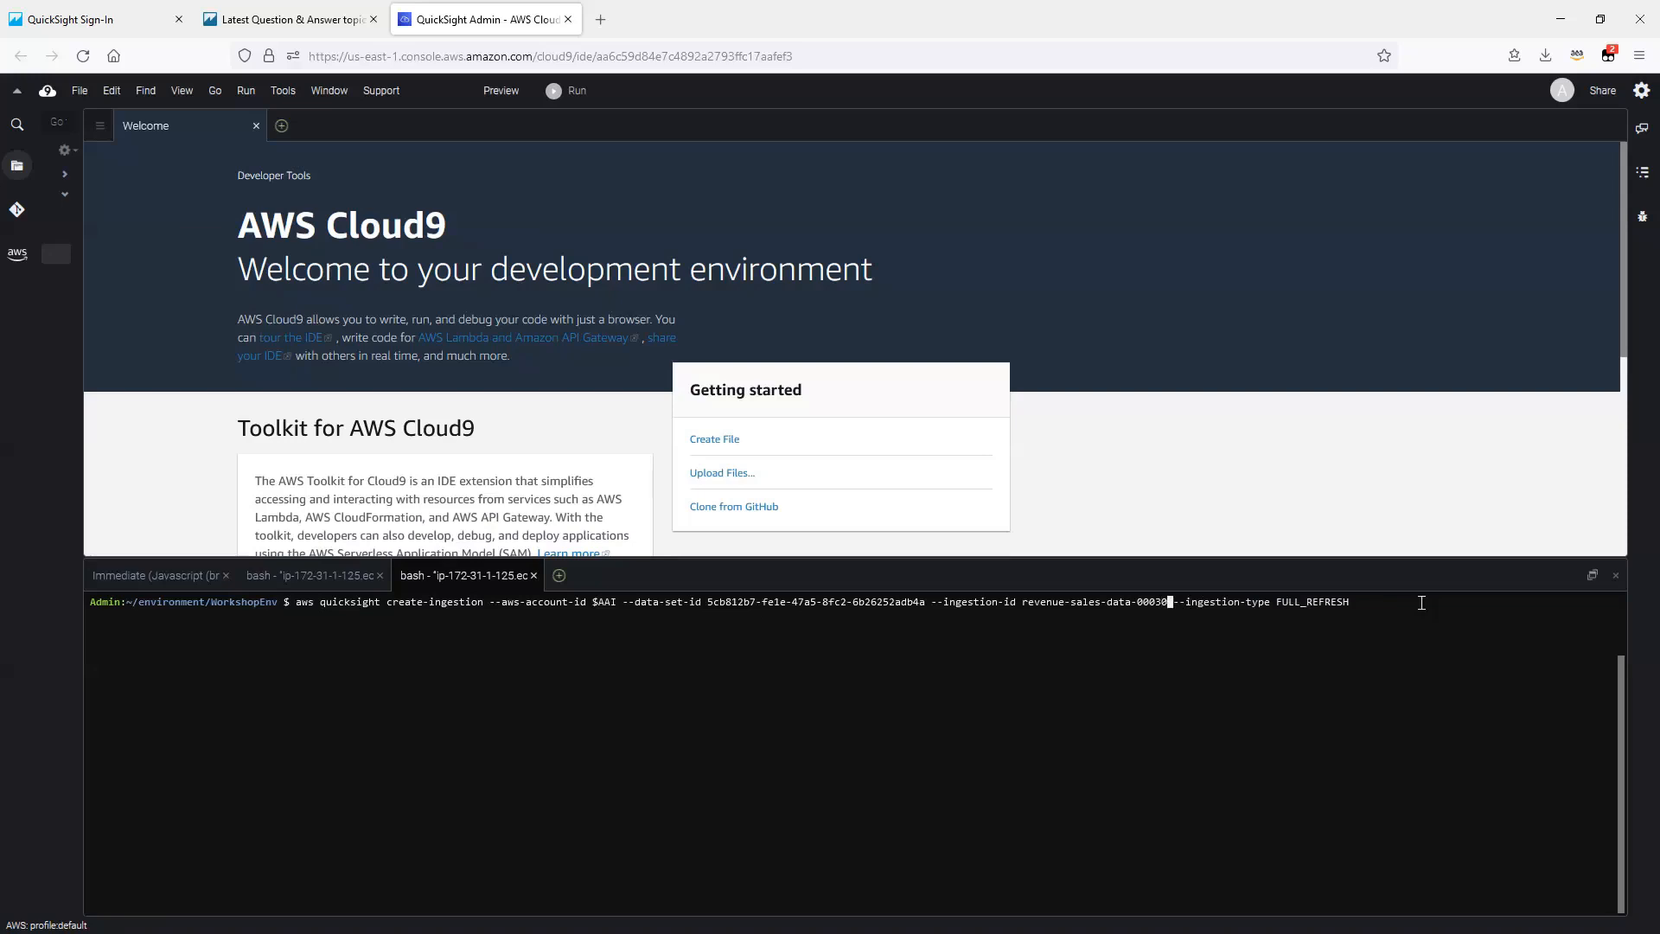
{"action": "key", "text": "Return"}
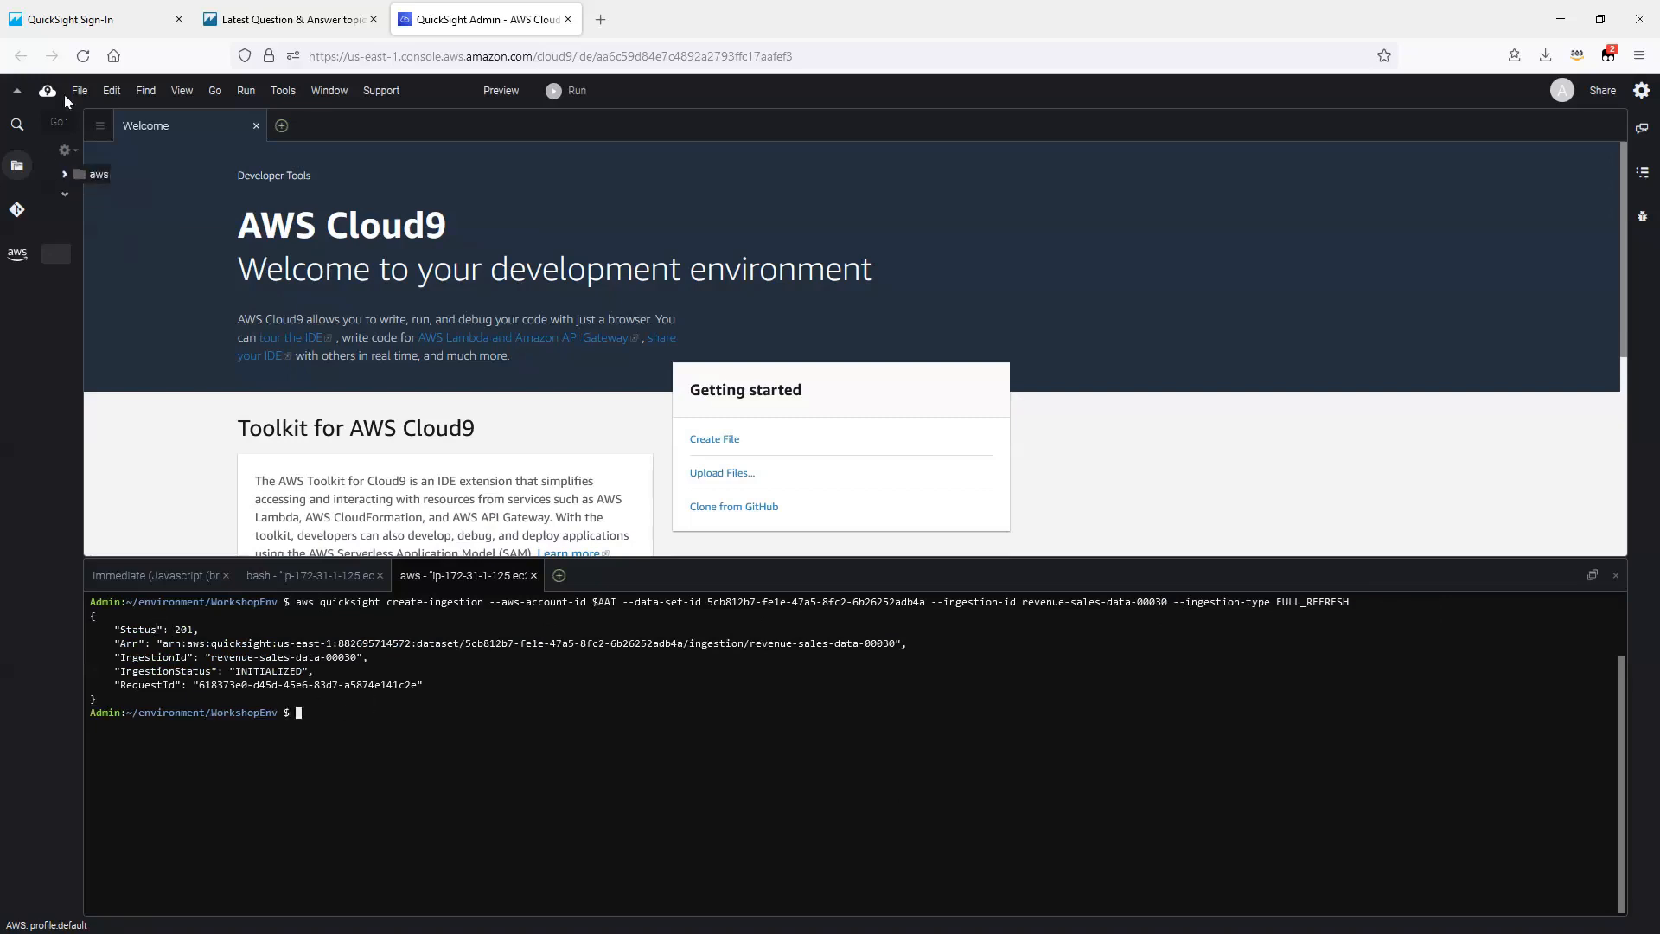
Step: Close the QuickSight sign-in page and reopen the QuickSight datasets list from the QuickSight Community site
{"action": "left_click", "coordinate": [90, 23]}
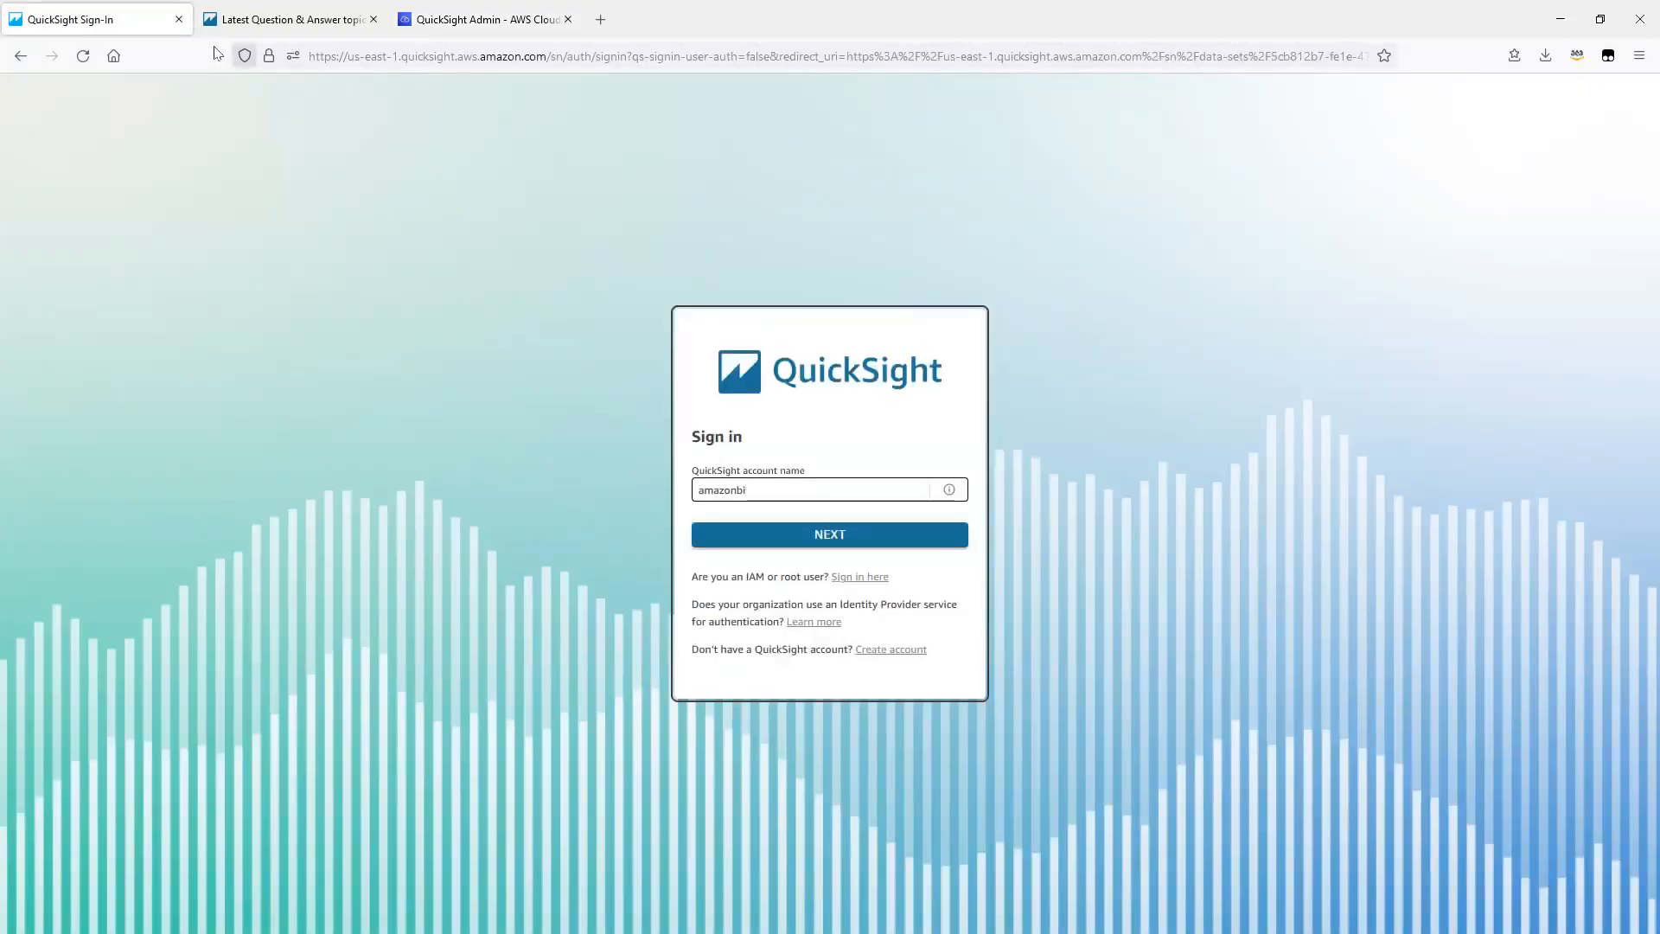
{"action": "left_click", "coordinate": [178, 19]}
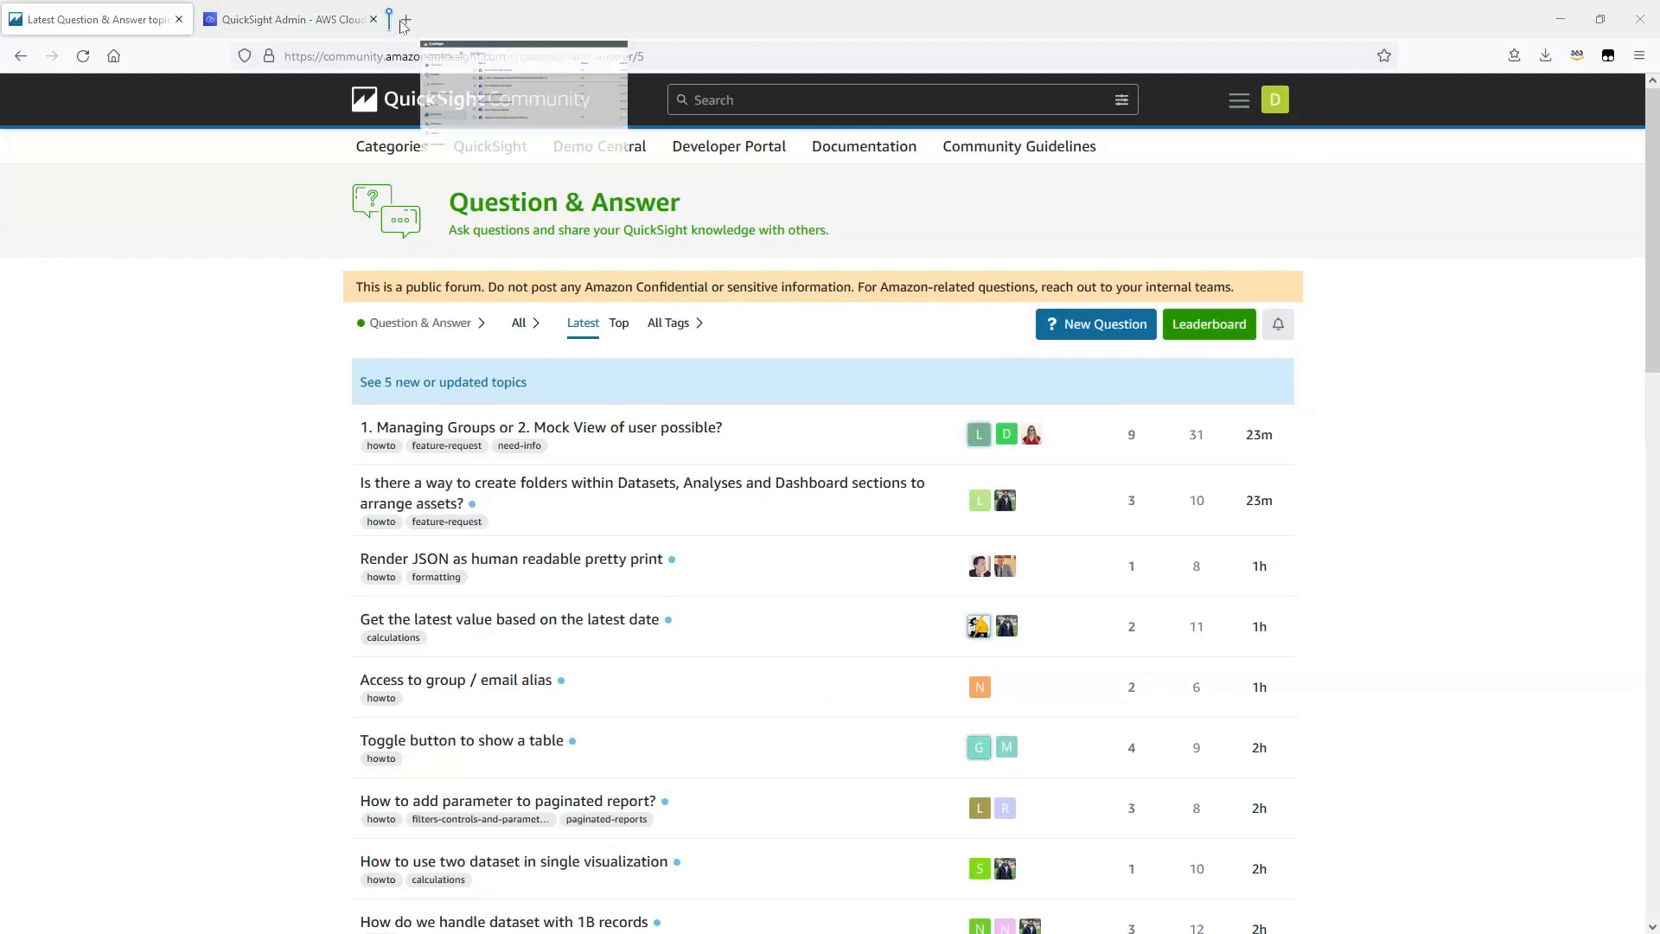
{"action": "left_click", "coordinate": [490, 145]}
{"action": "left_click", "coordinate": [61, 439]}
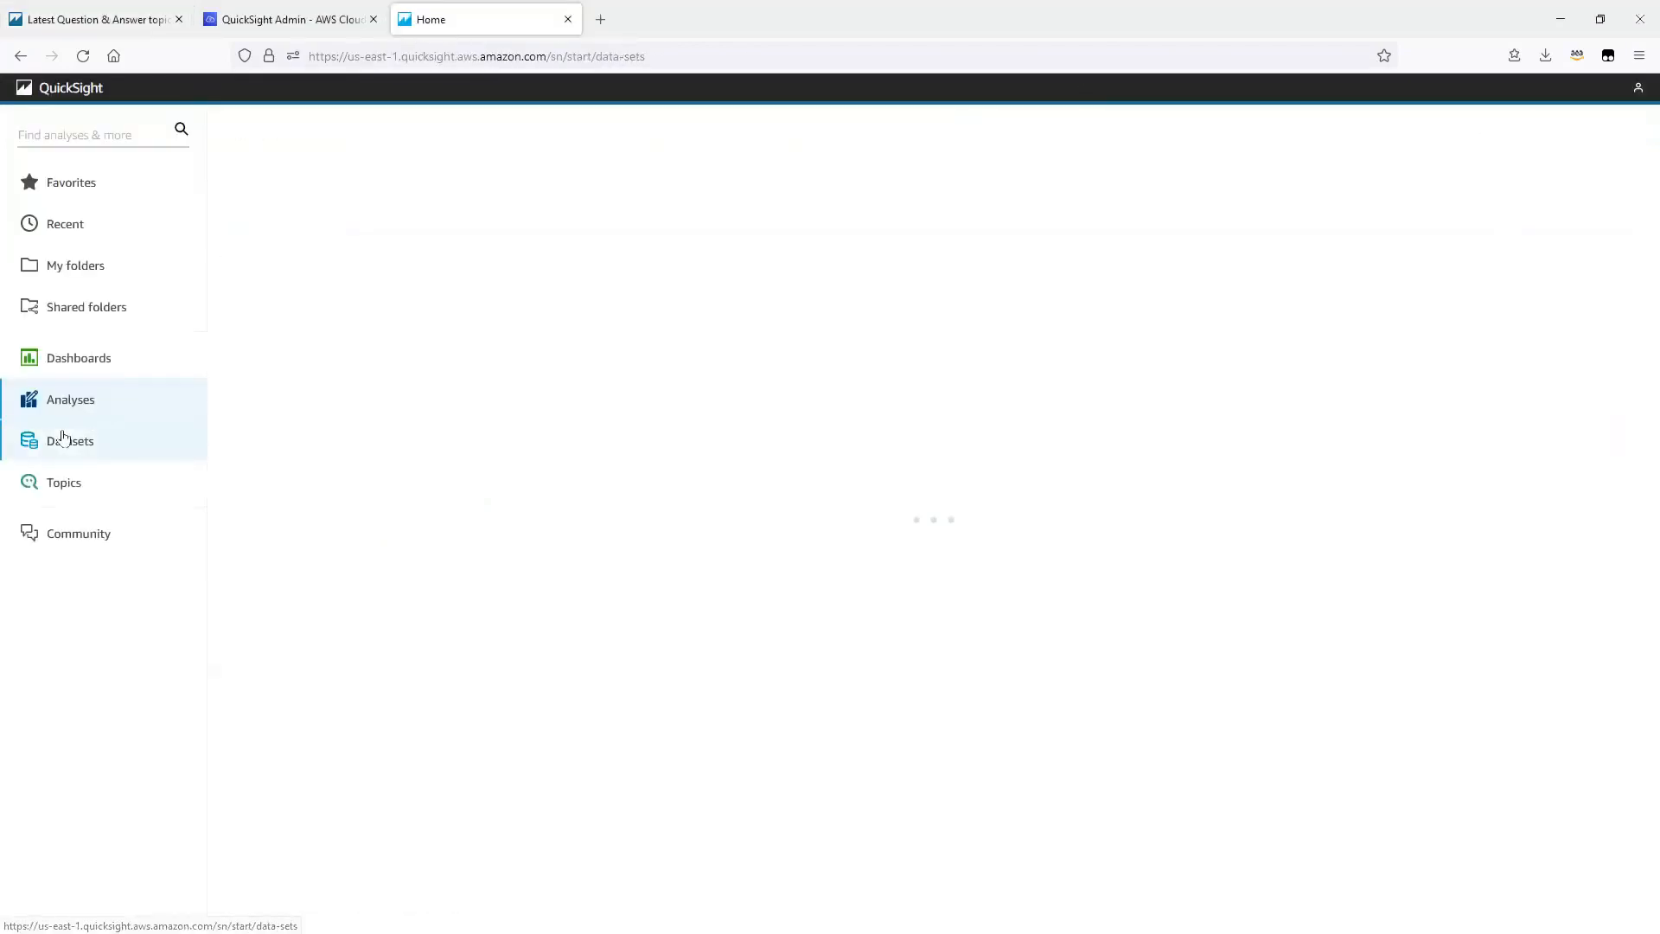
Step: Examine the sales_data_demo dataset's summary, data preparation page and permissions, and return to the datasets list
{"action": "left_click", "coordinate": [328, 247]}
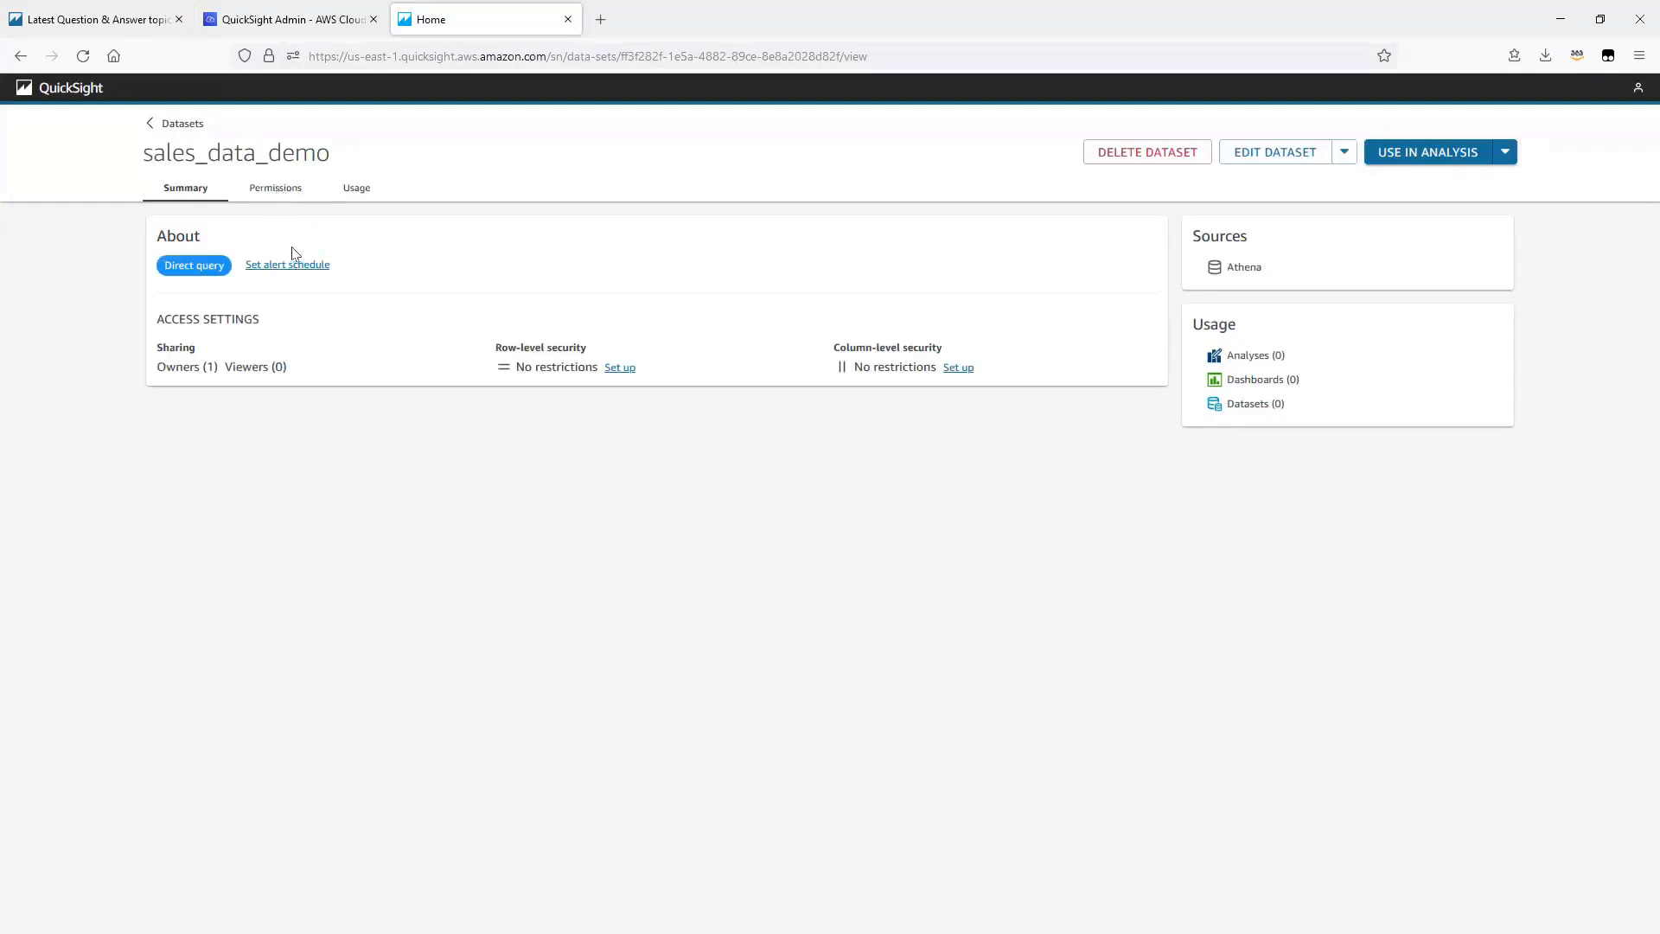
{"action": "left_click", "coordinate": [1237, 156]}
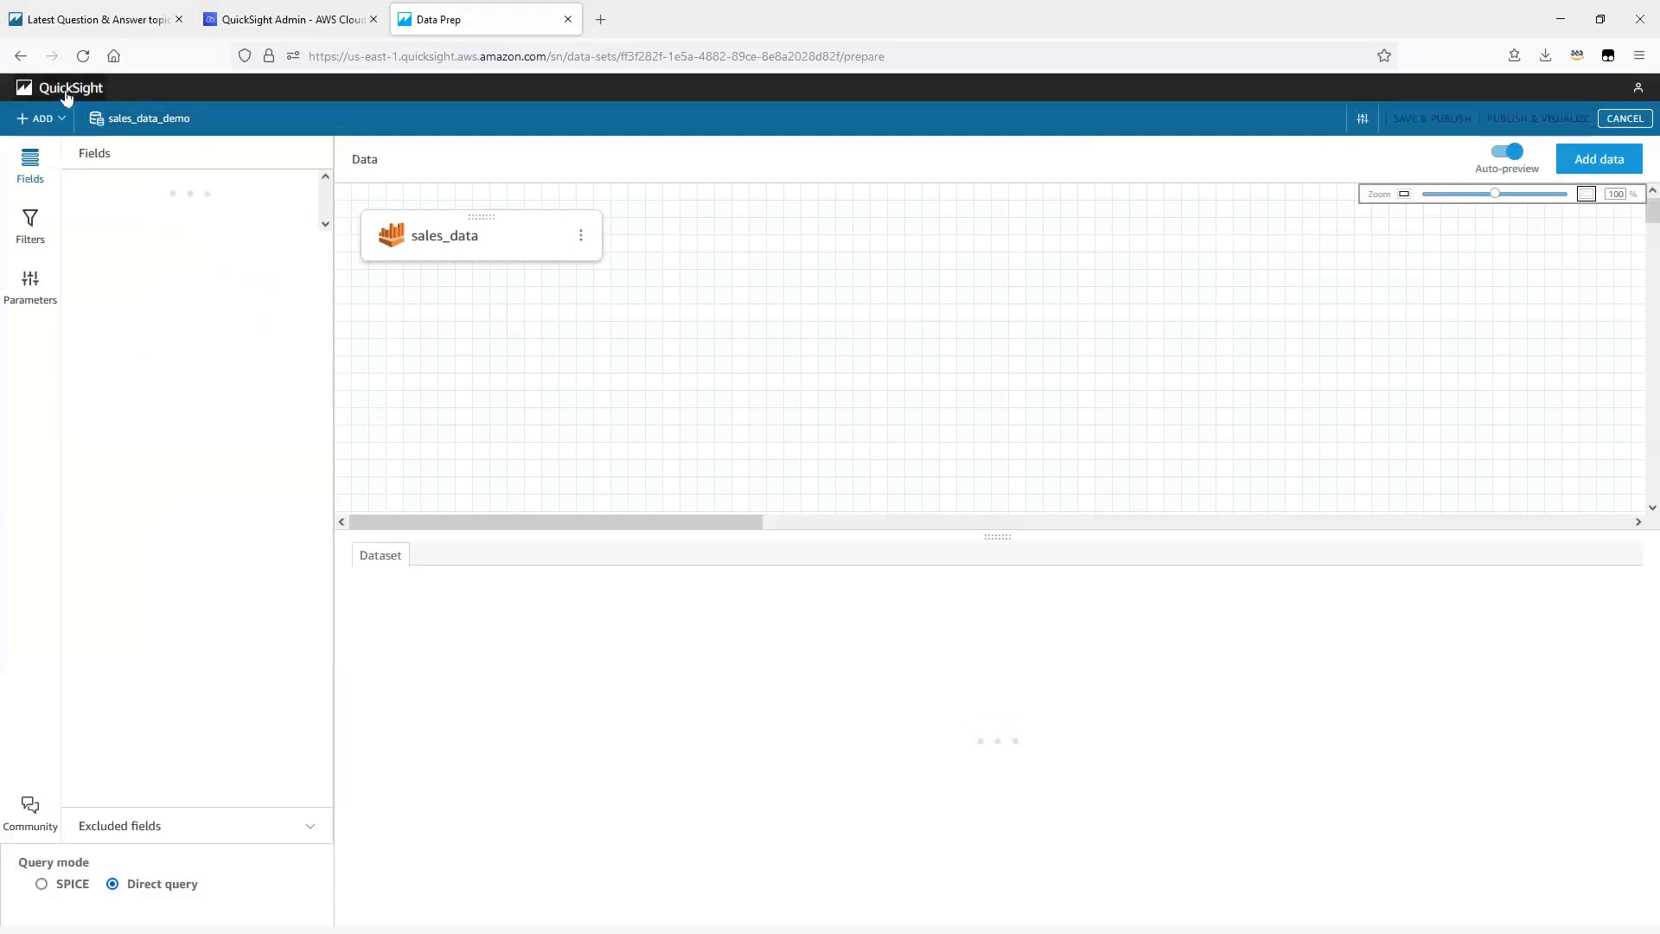
{"action": "left_click", "coordinate": [19, 56]}
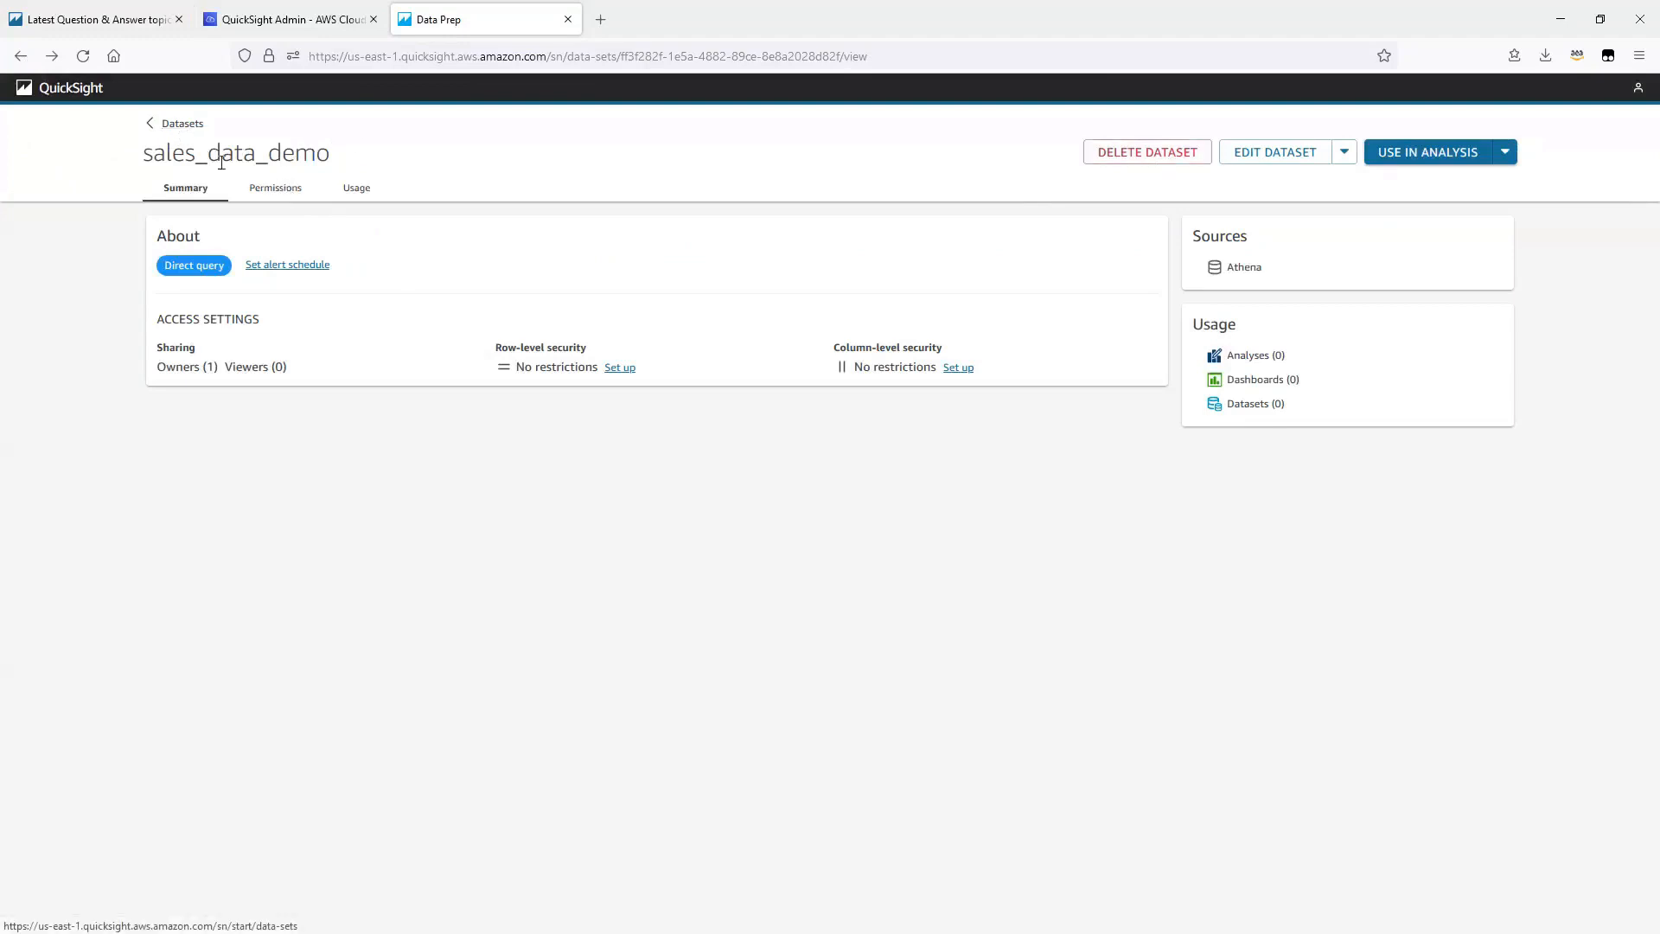
{"action": "left_click", "coordinate": [261, 190]}
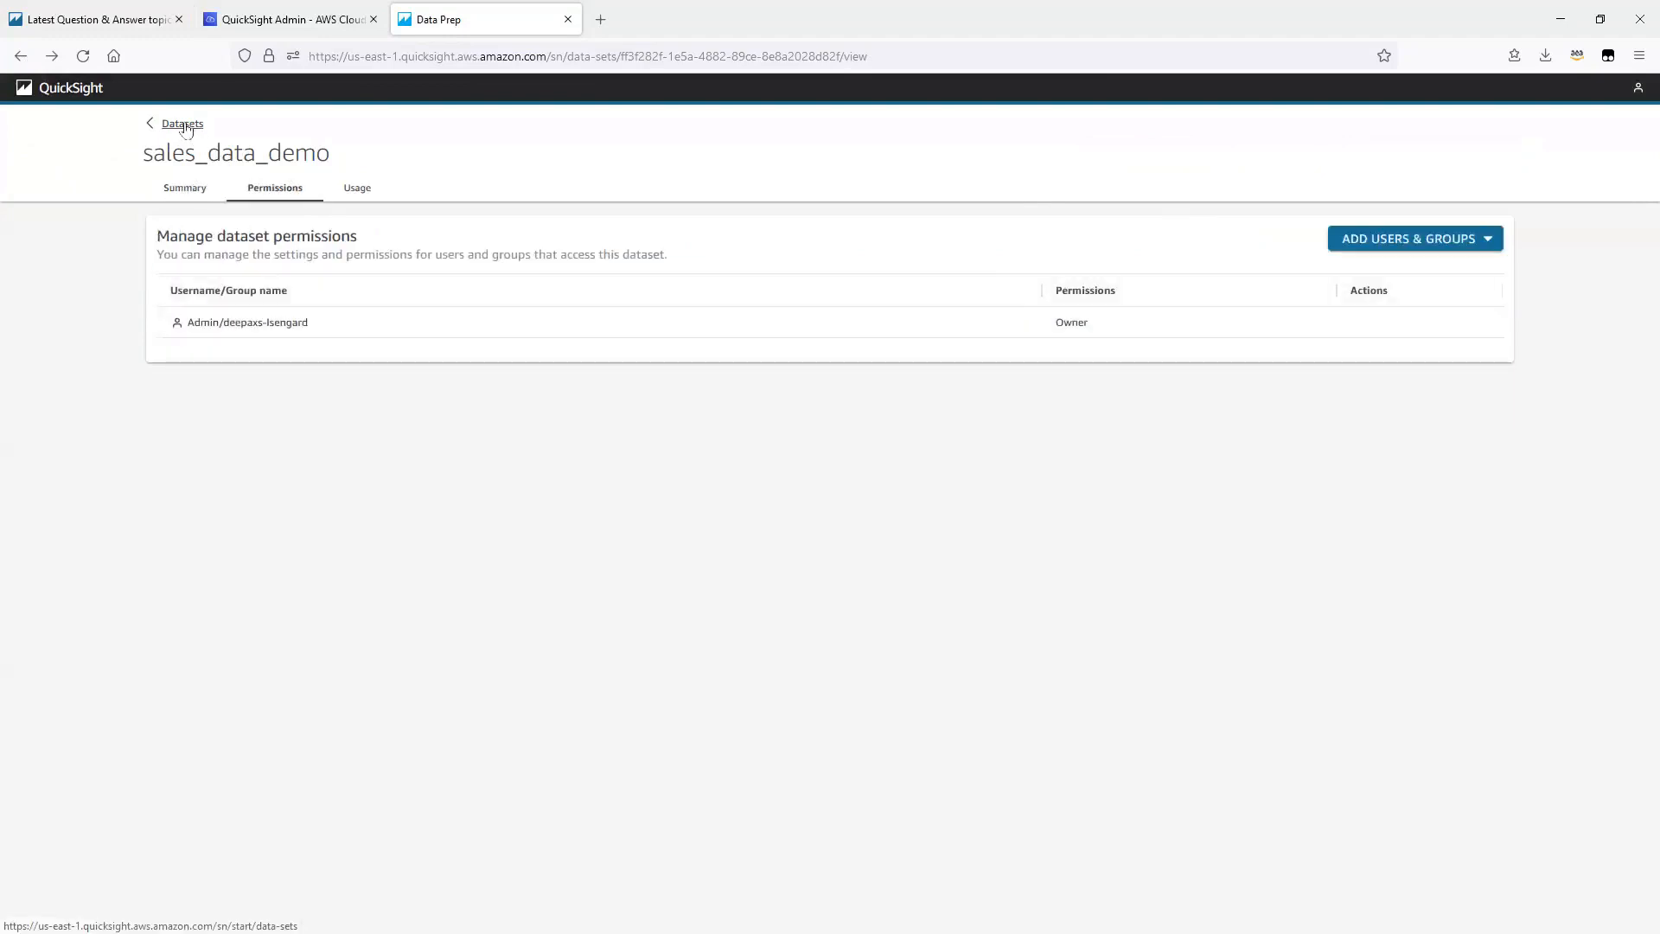
{"action": "left_click", "coordinate": [177, 123]}
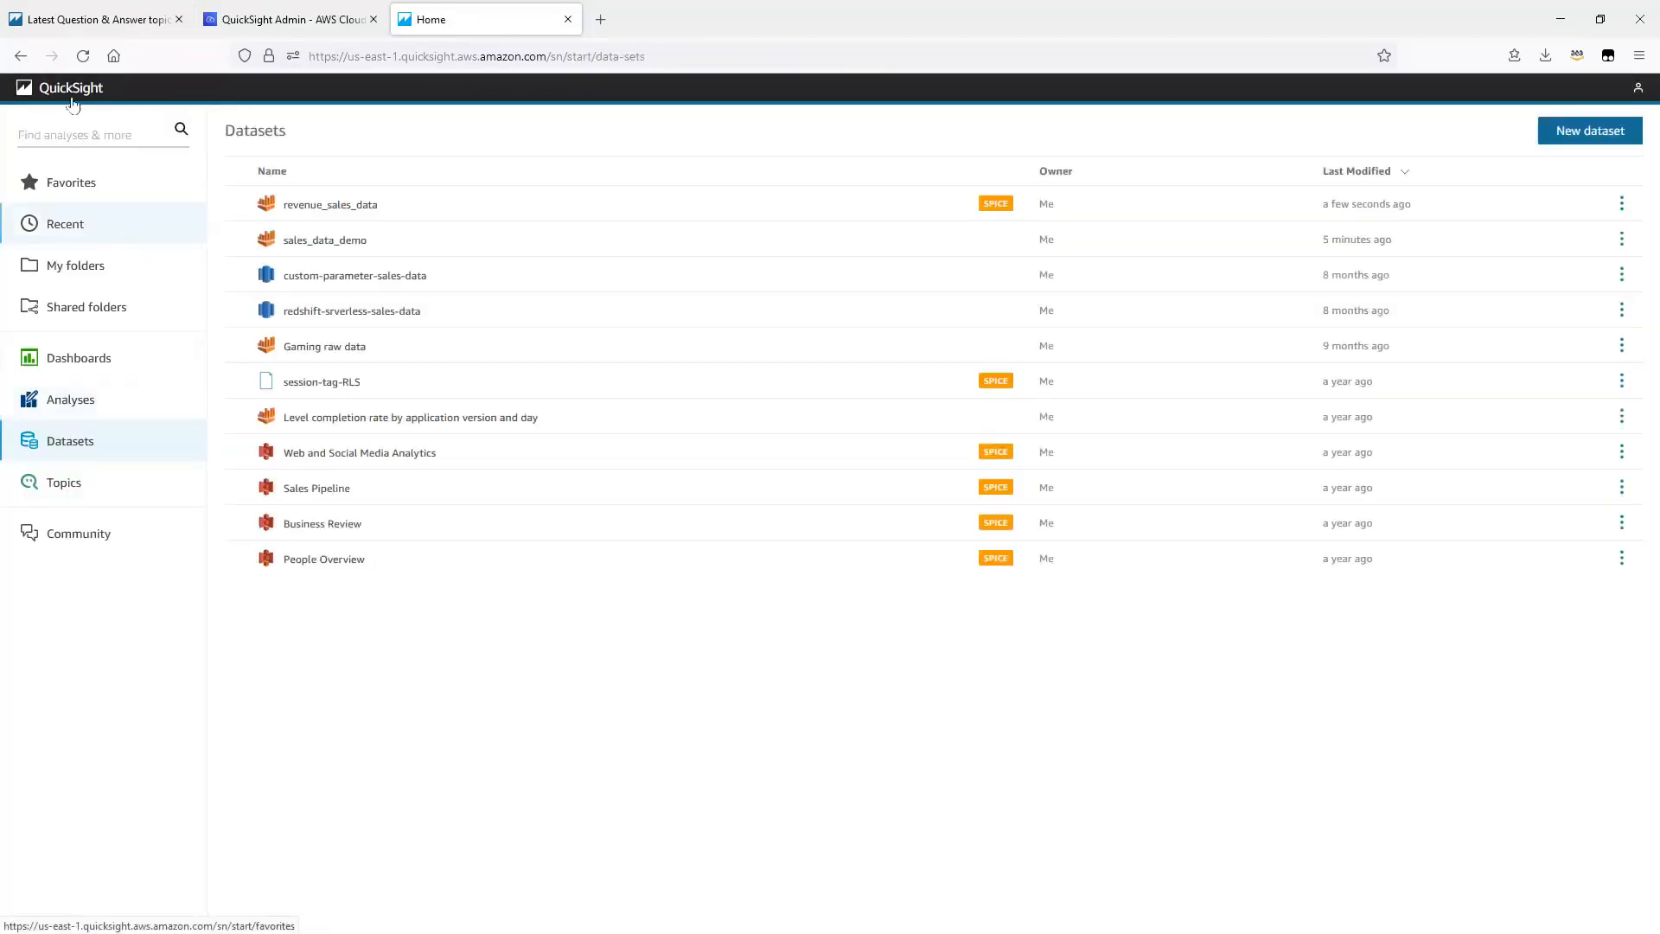
{"action": "left_click", "coordinate": [83, 57]}
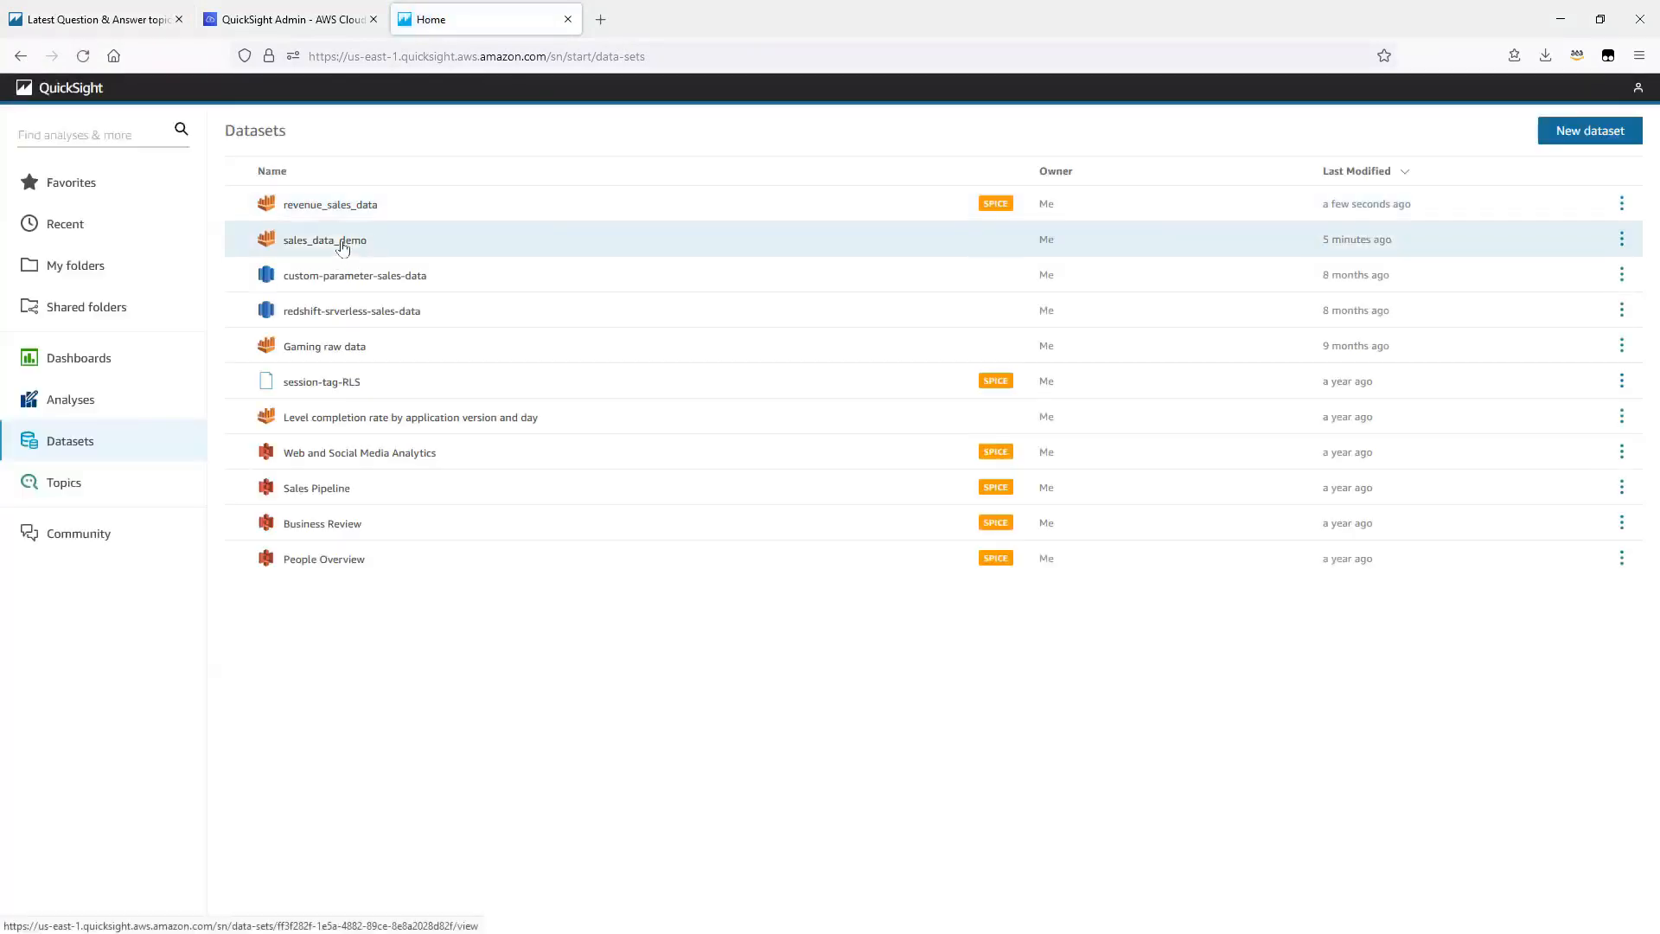
{"action": "left_click", "coordinate": [342, 242]}
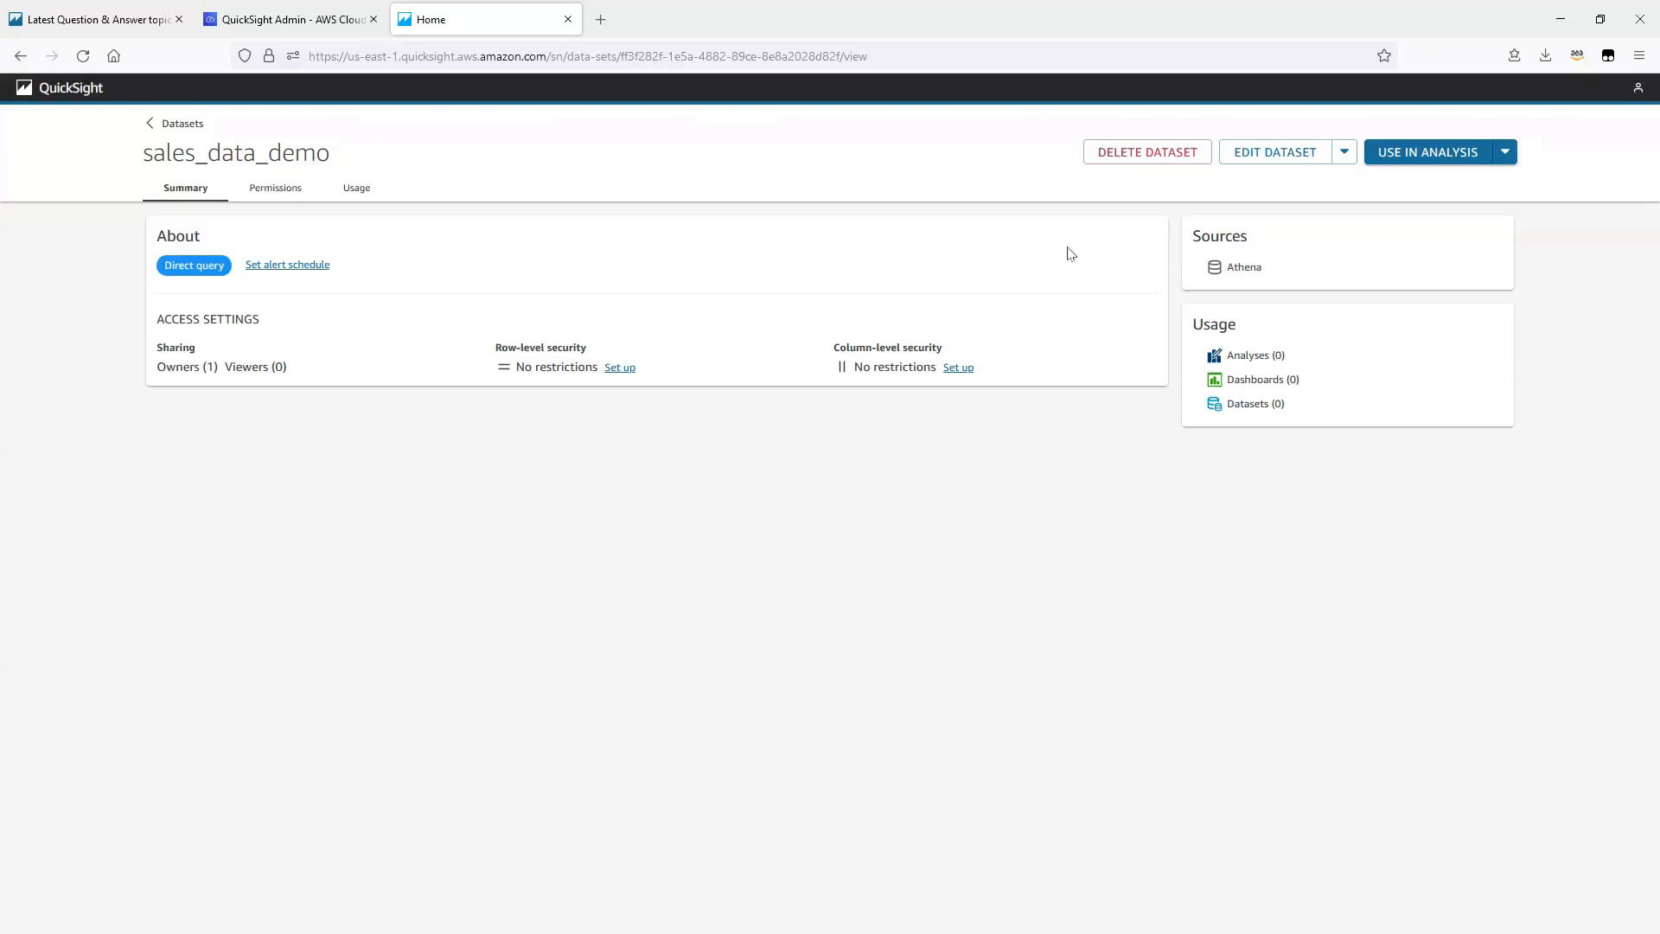
{"action": "left_click", "coordinate": [168, 129]}
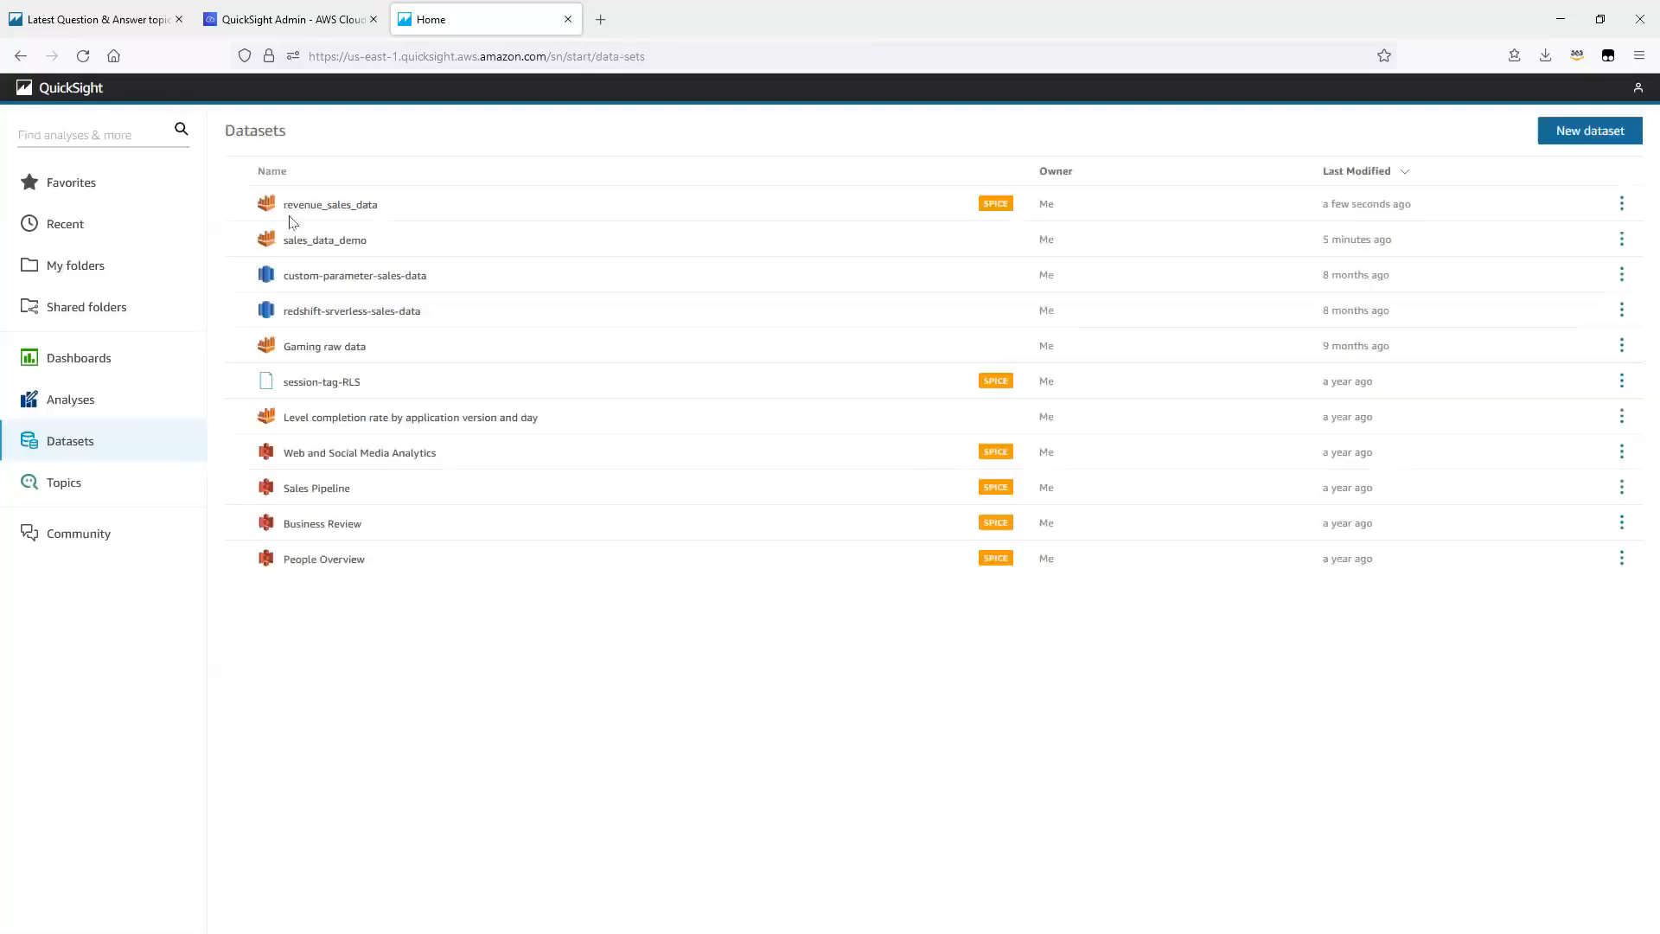
Step: Check the refresh history of revenue_sales_data against the terminal output, and reload it to view the latest entries
{"action": "left_click", "coordinate": [319, 211]}
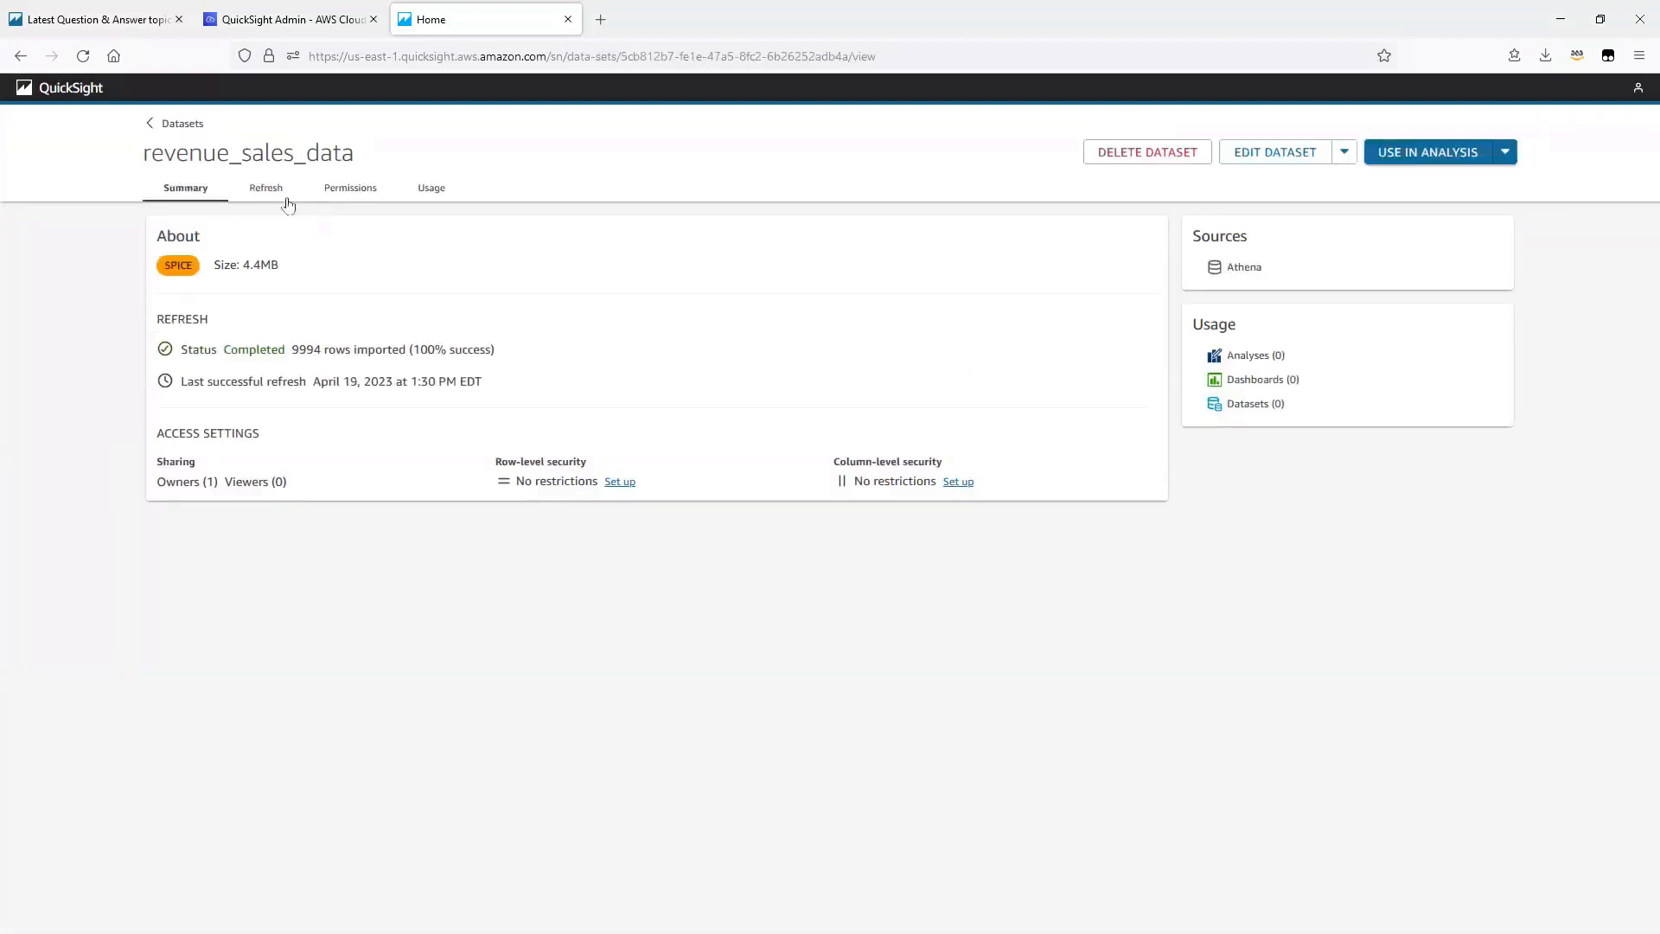
{"action": "left_click", "coordinate": [265, 190]}
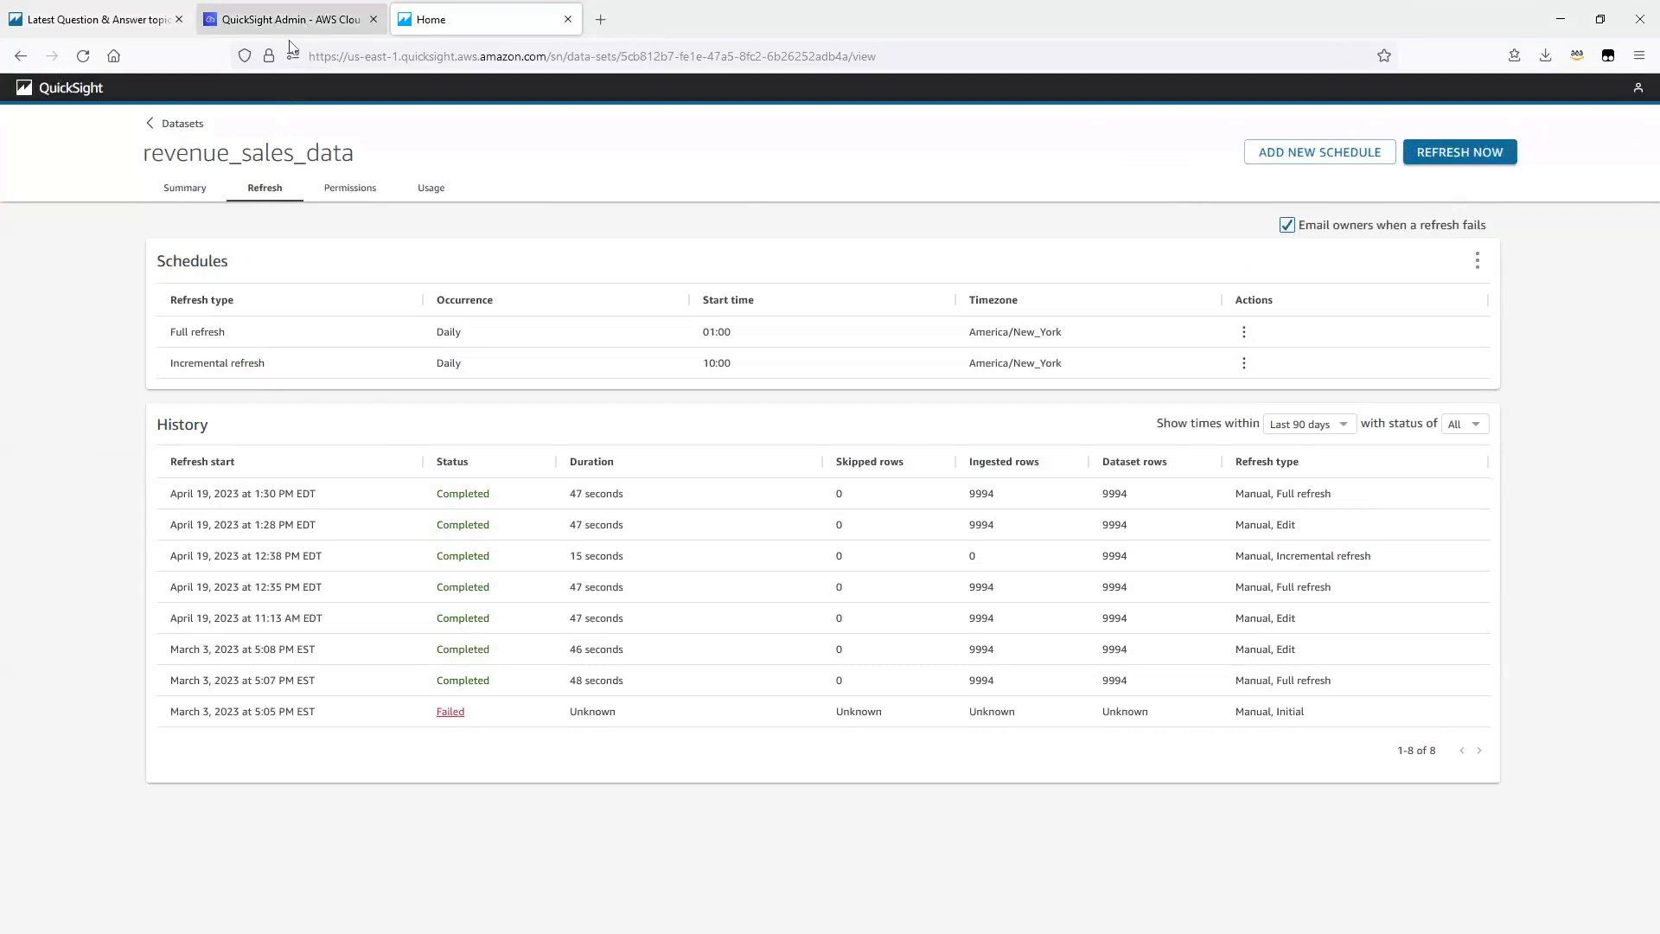
{"action": "left_click", "coordinate": [319, 31]}
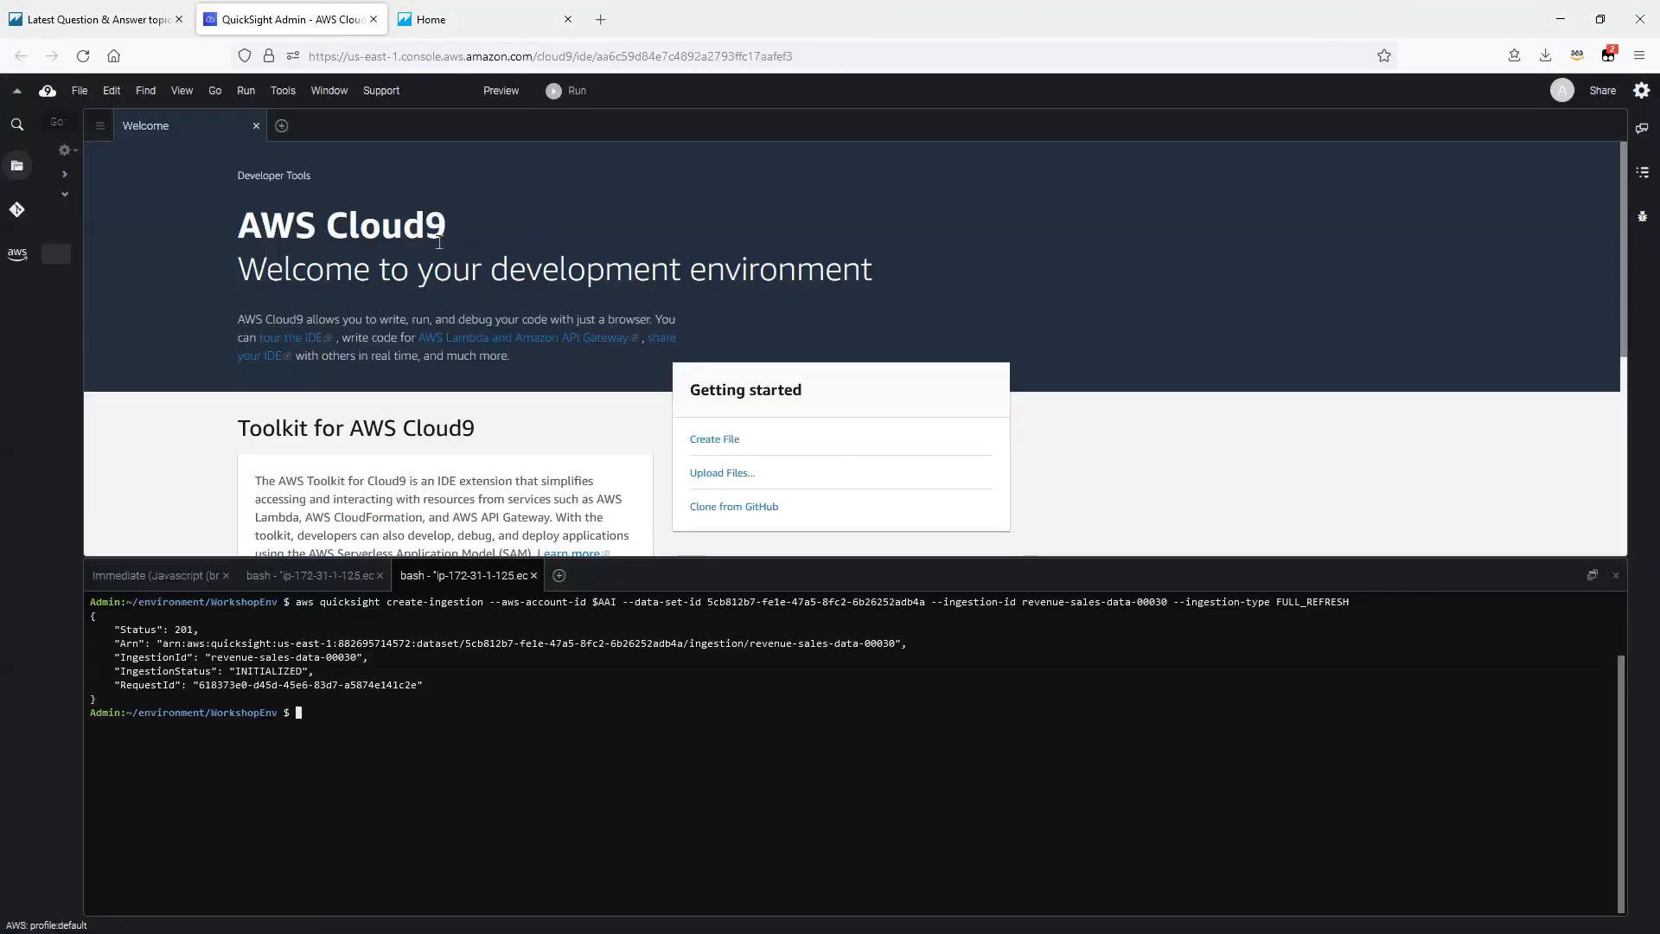
{"action": "left_click", "coordinate": [490, 31]}
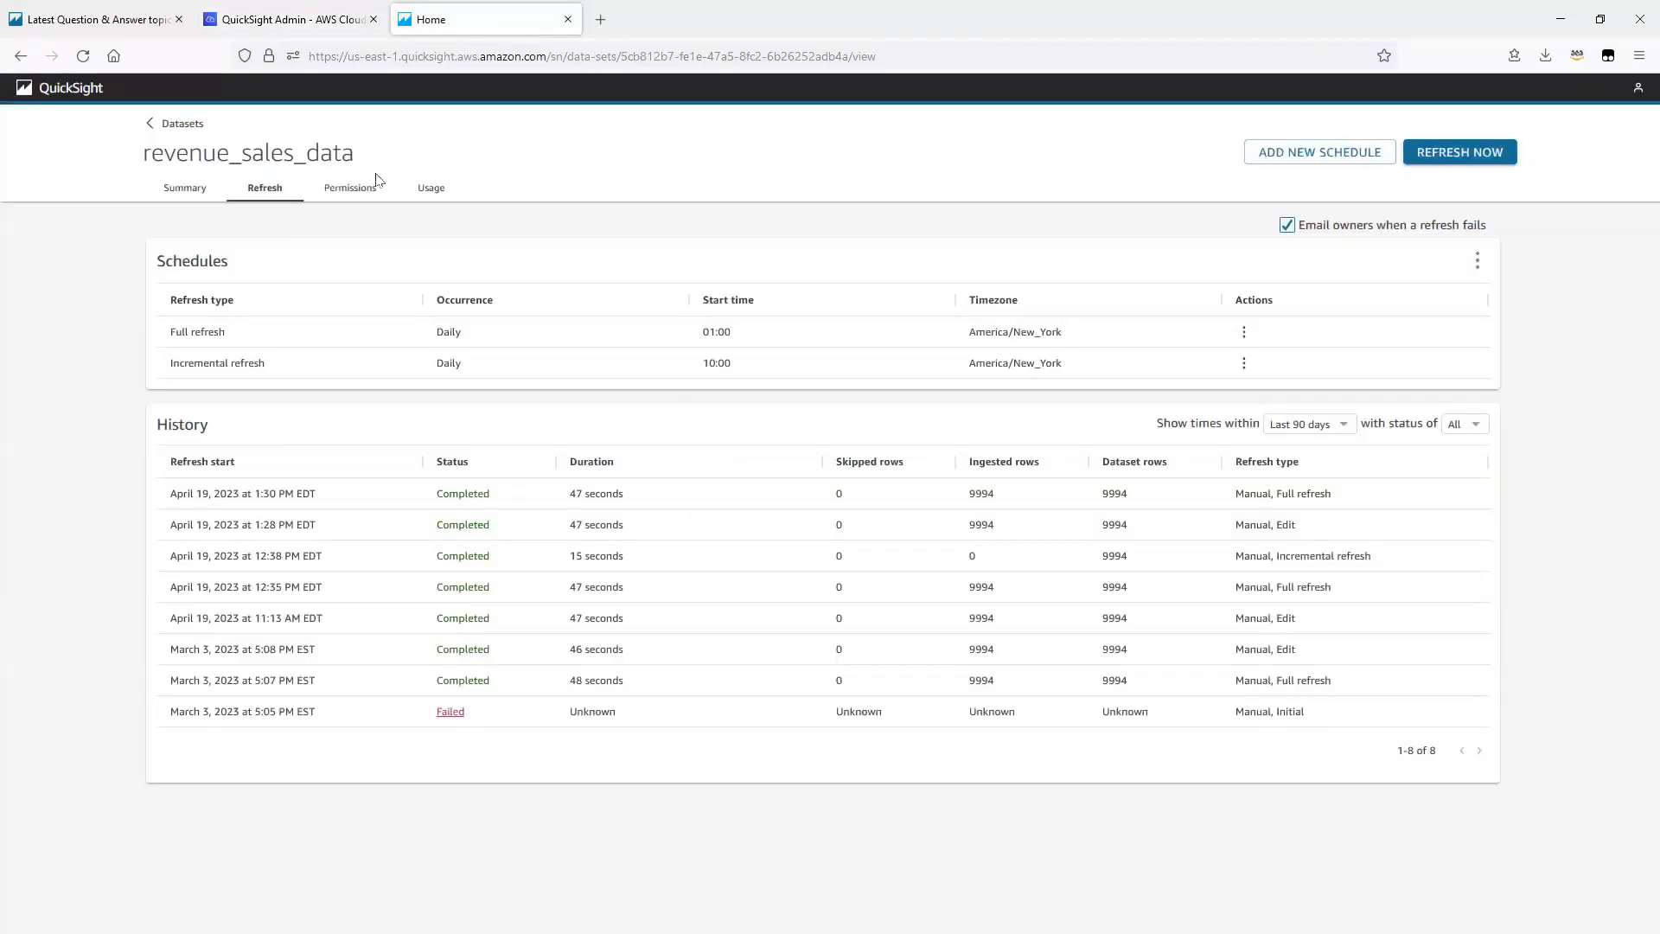
{"action": "left_click", "coordinate": [83, 57]}
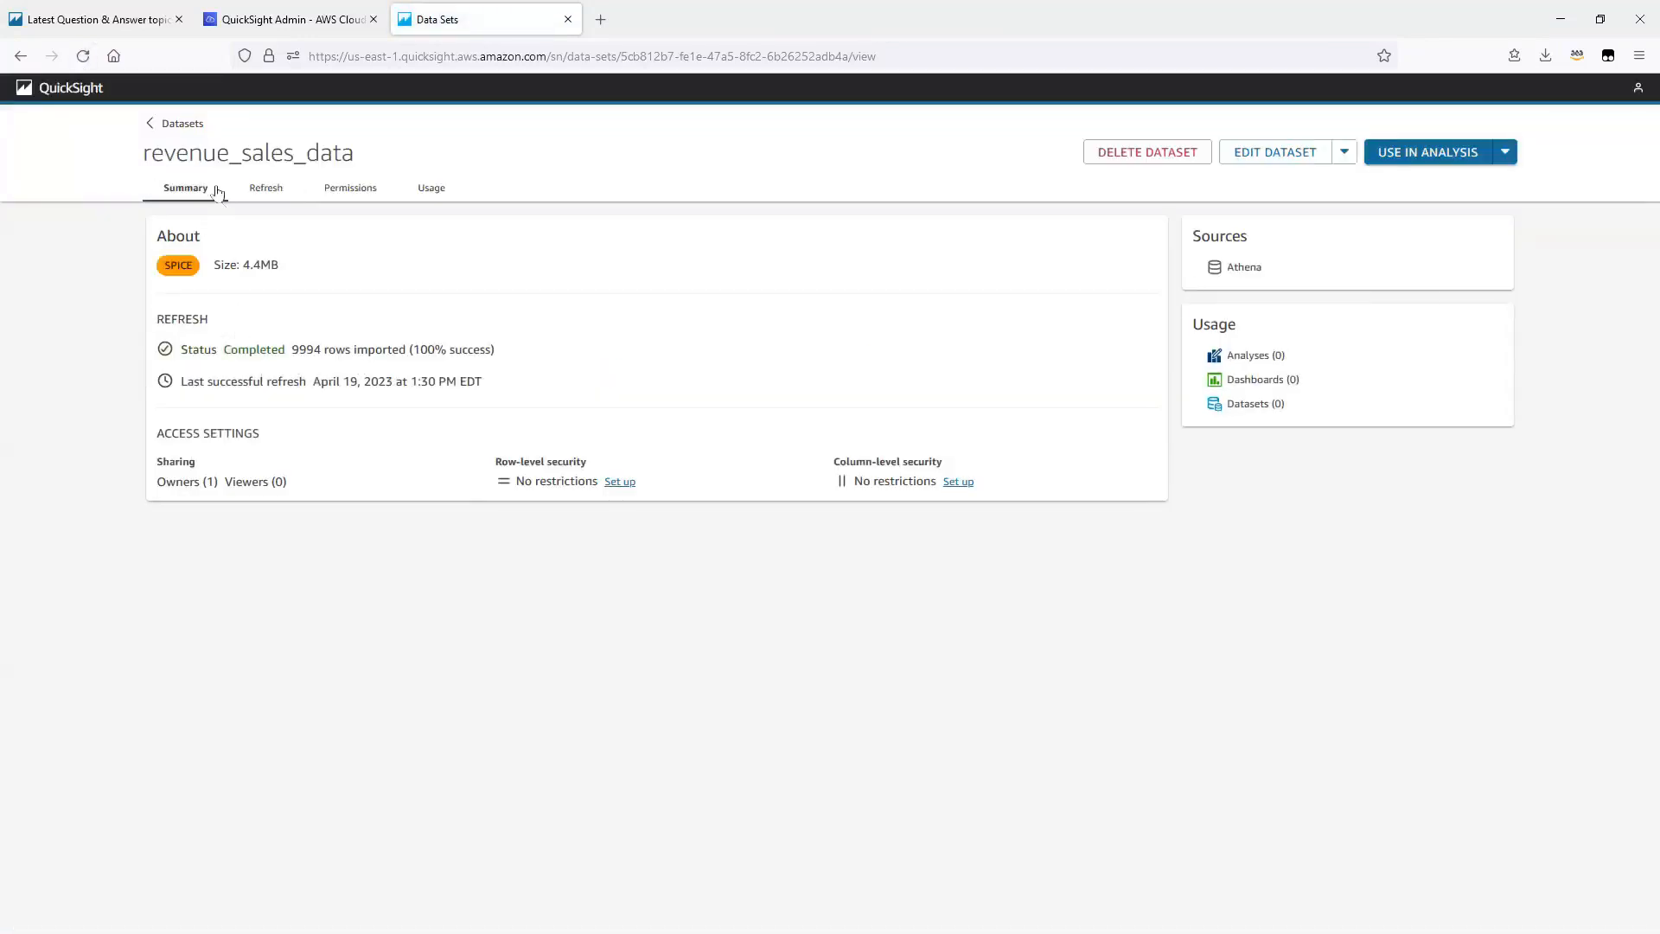
{"action": "left_click", "coordinate": [258, 189]}
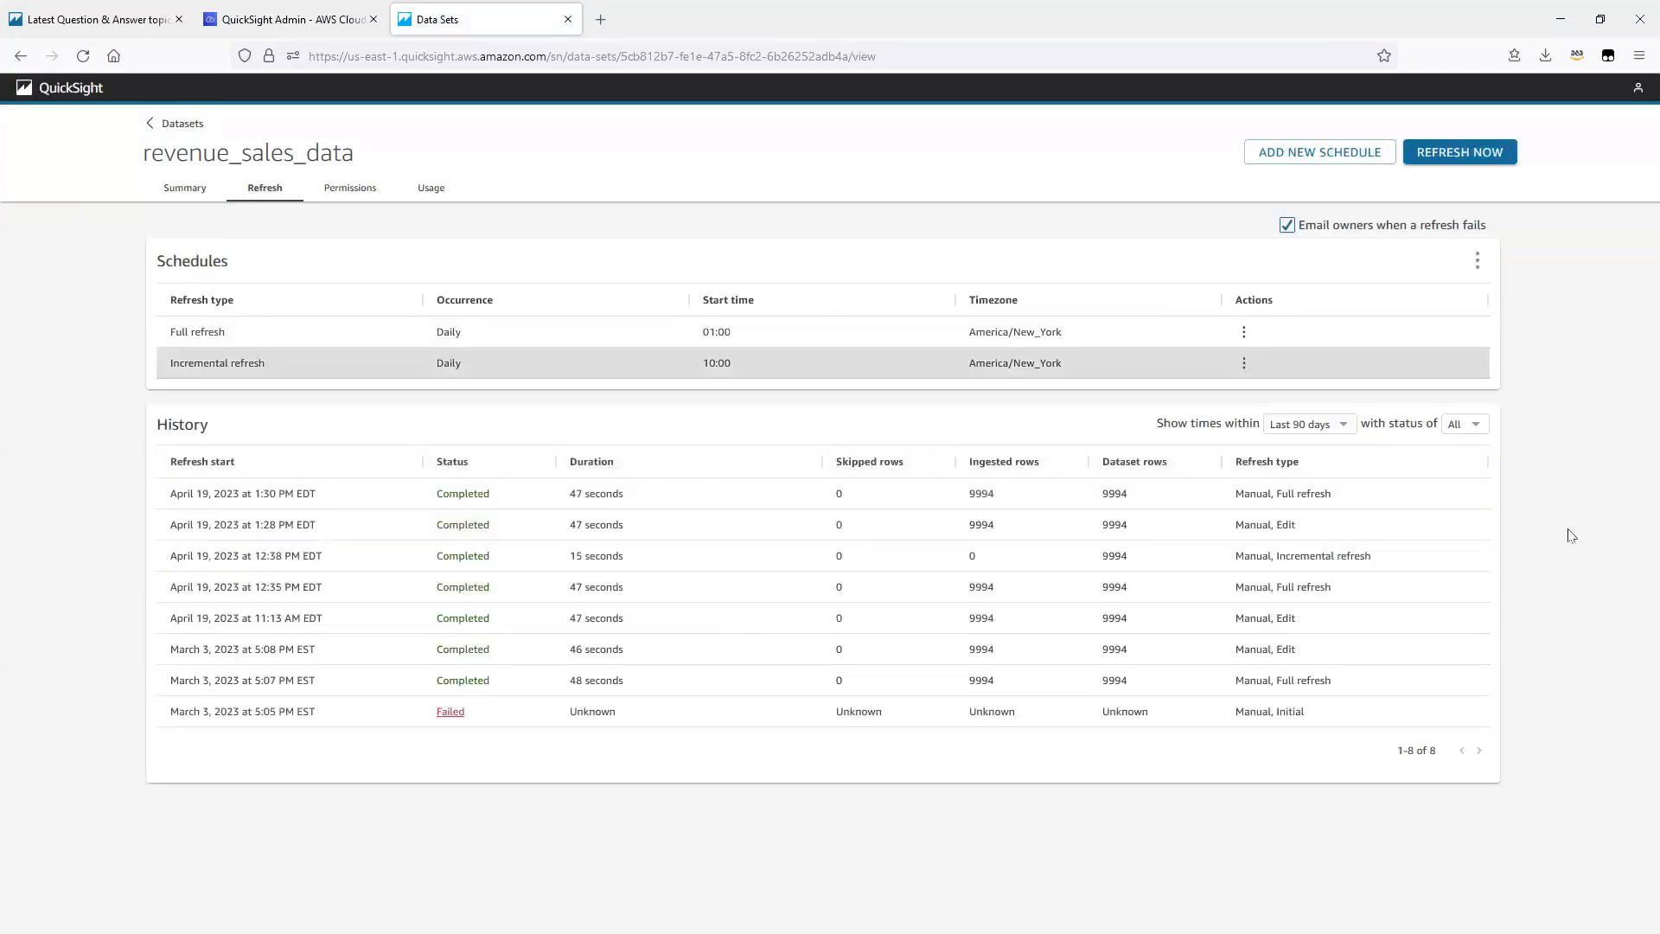